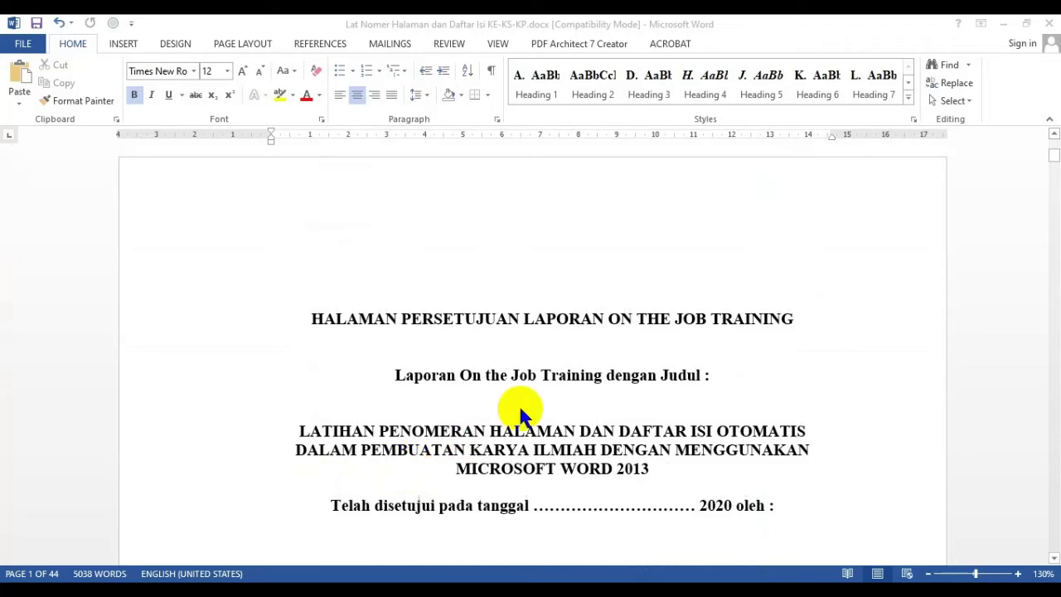
Enable a different first page for headers and footers in the page setup, applied to the whole document
{"action": "scroll", "coordinate": [511, 403], "scroll_direction": "up", "scroll_amount": 5}
{"action": "scroll", "coordinate": [496, 393], "scroll_direction": "up", "scroll_amount": 2}
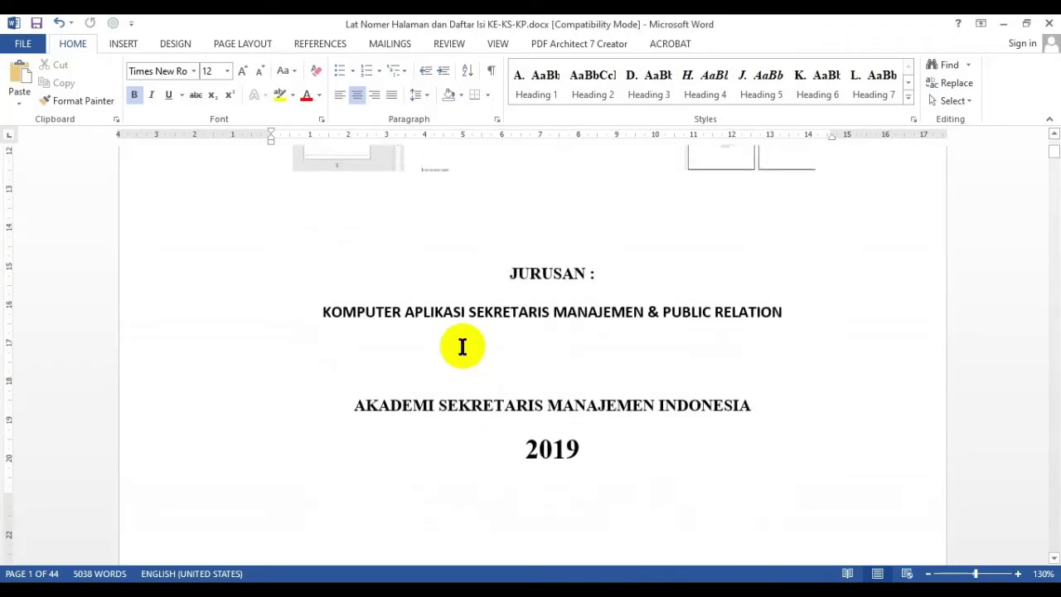
{"action": "scroll", "coordinate": [463, 347], "scroll_direction": "up", "scroll_amount": 10}
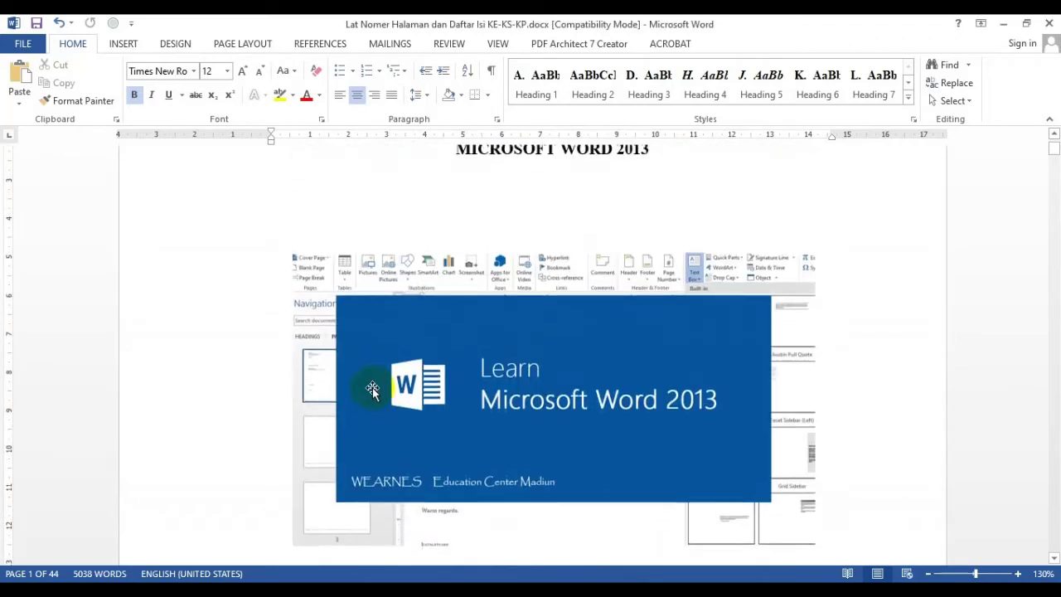
{"action": "scroll", "coordinate": [345, 362], "scroll_direction": "up", "scroll_amount": 3}
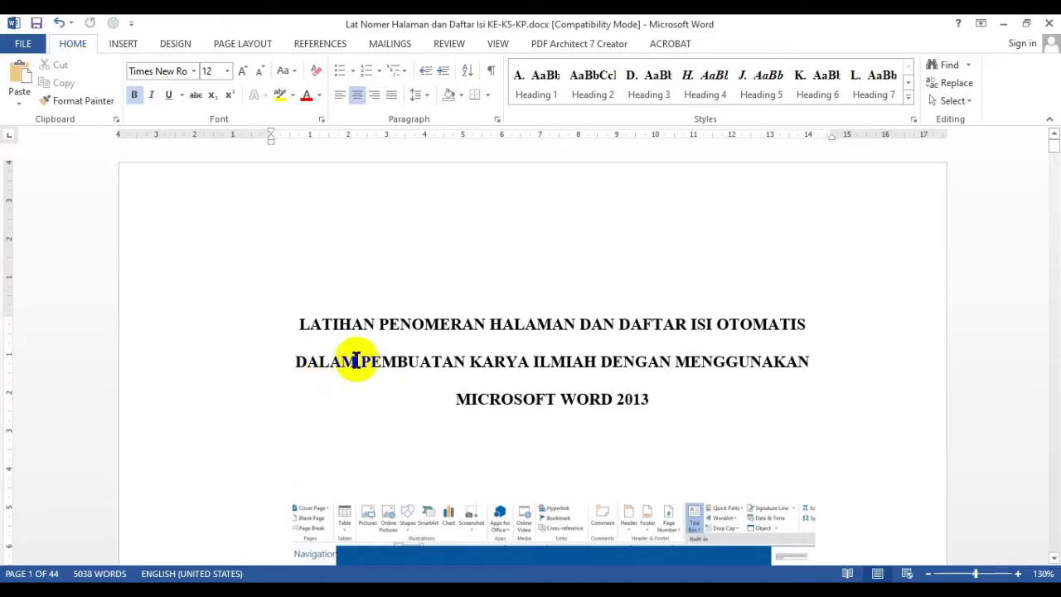
{"action": "left_click", "coordinate": [418, 359]}
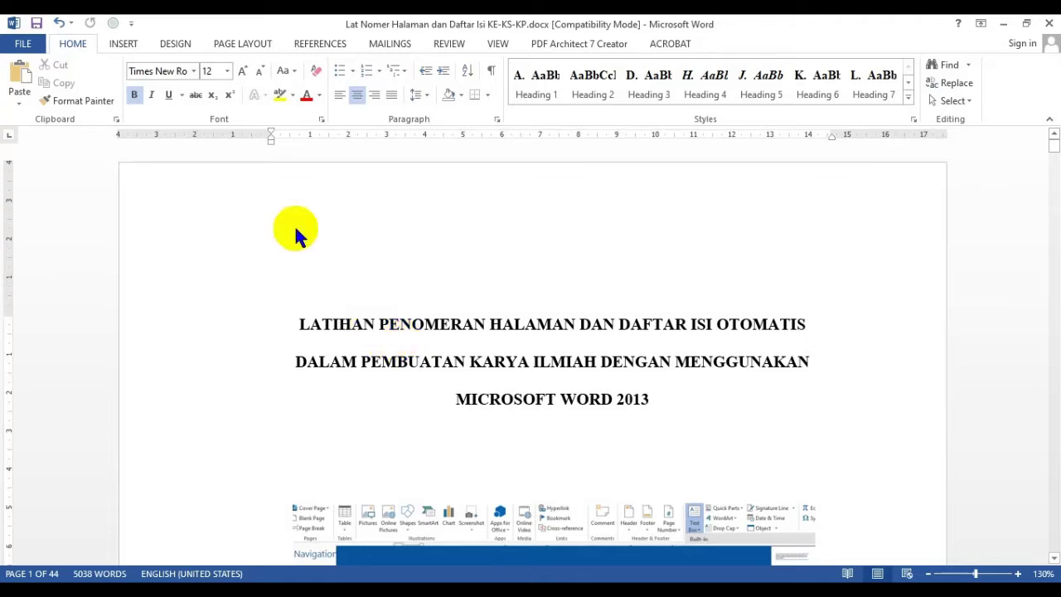
{"action": "left_click", "coordinate": [252, 46]}
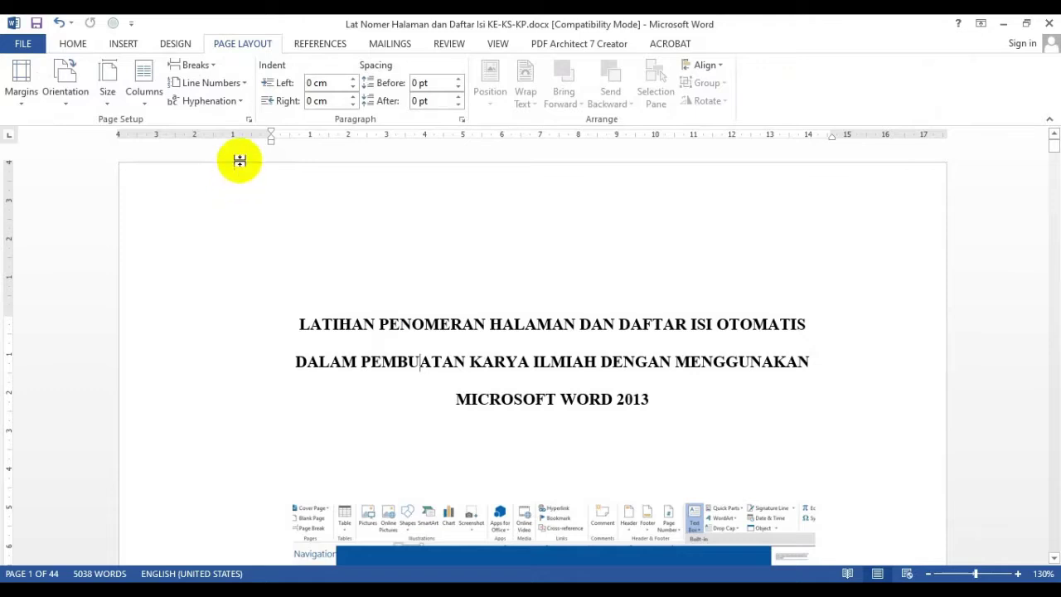
{"action": "left_click", "coordinate": [249, 119]}
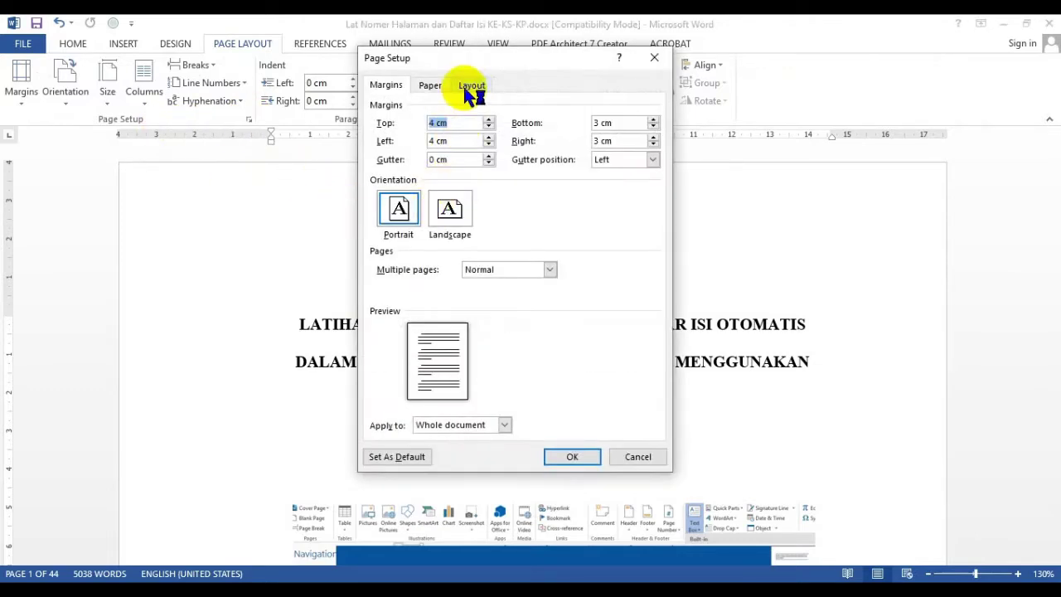
{"action": "left_click", "coordinate": [466, 87]}
{"action": "left_click", "coordinate": [423, 191]}
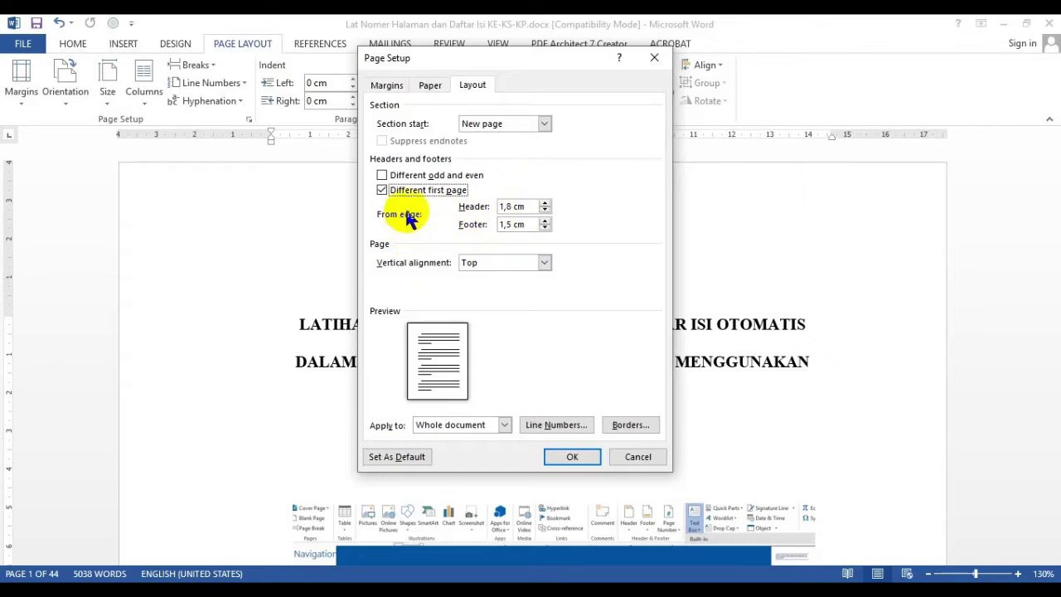
{"action": "left_click", "coordinate": [572, 458]}
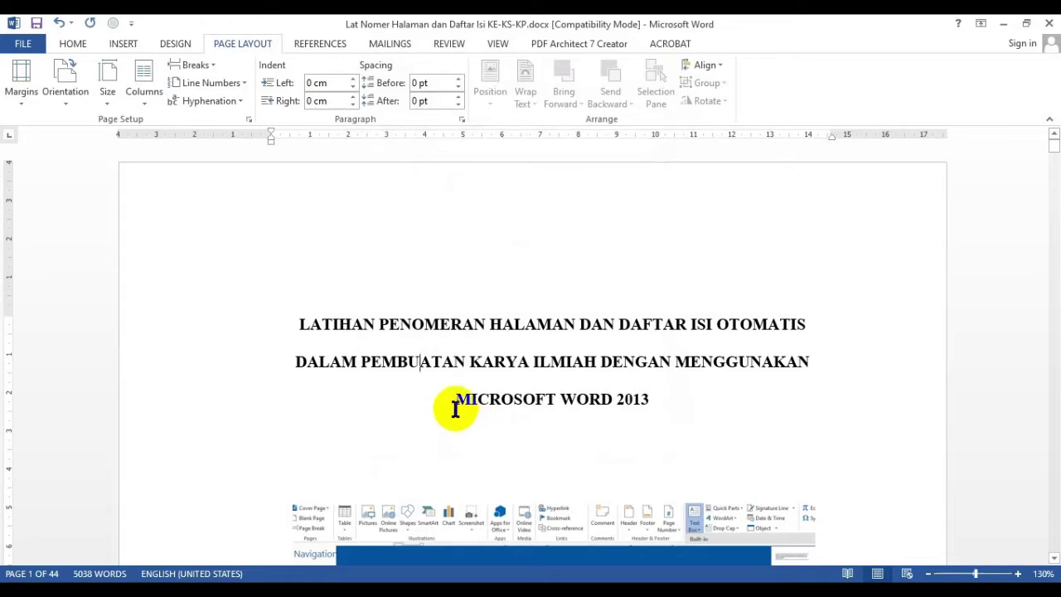
Open the footer of the HALAMAN PERSETUJUAN page for editing
{"action": "left_click", "coordinate": [468, 363]}
{"action": "scroll", "coordinate": [469, 295], "scroll_direction": "down", "scroll_amount": 10}
{"action": "scroll", "coordinate": [469, 294], "scroll_direction": "down", "scroll_amount": 3}
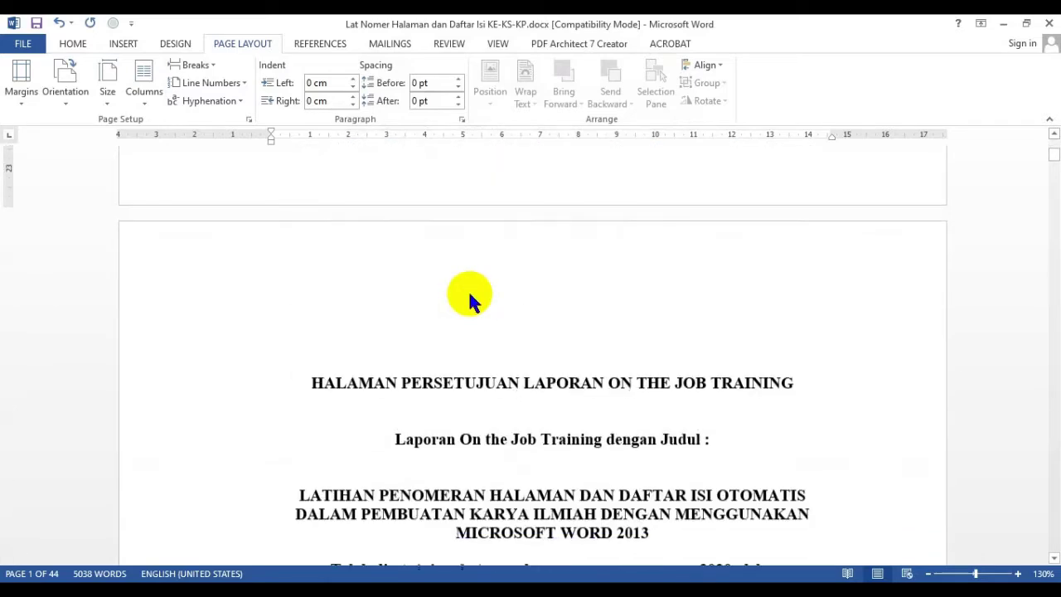
{"action": "left_click", "coordinate": [443, 381]}
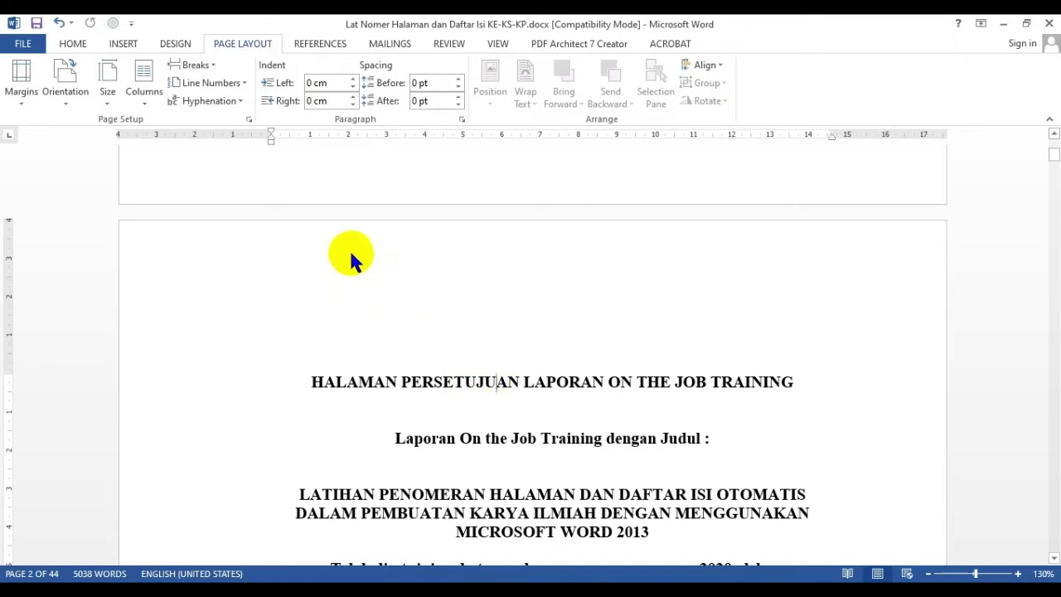
{"action": "left_click", "coordinate": [134, 43]}
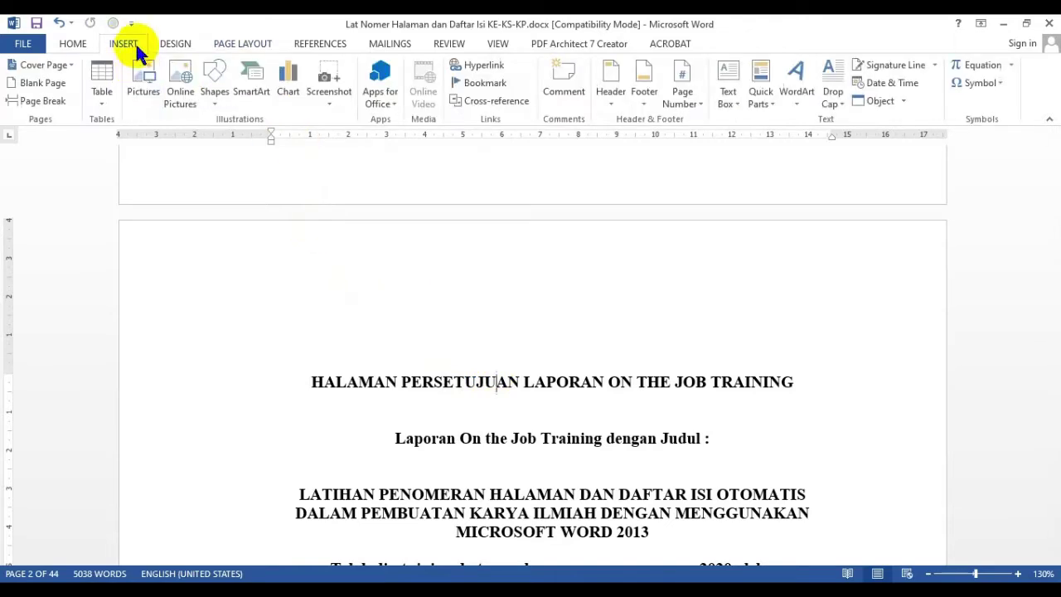
{"action": "left_click", "coordinate": [641, 106]}
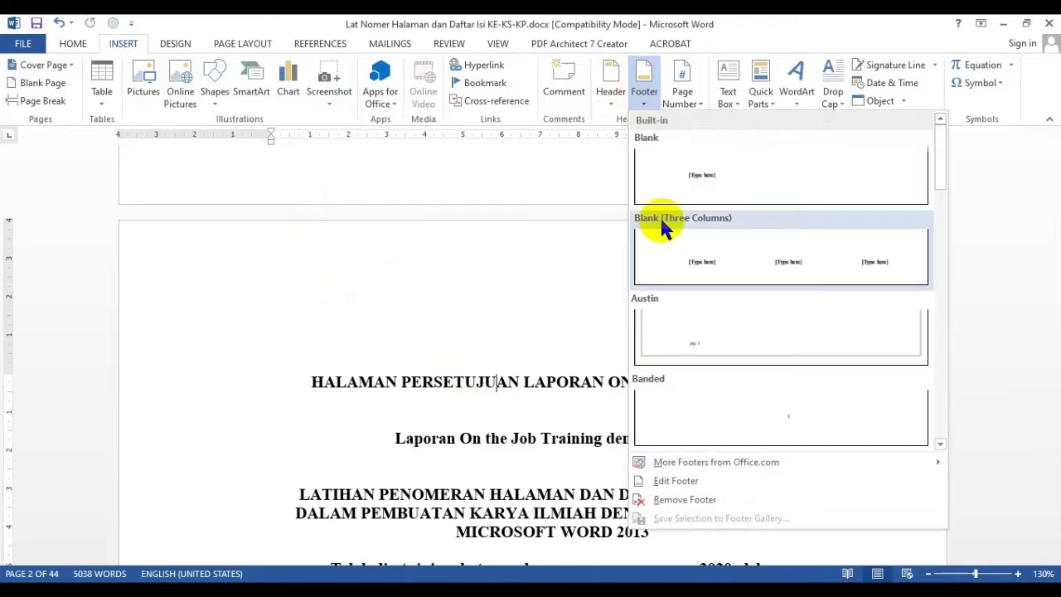
{"action": "left_click", "coordinate": [673, 491]}
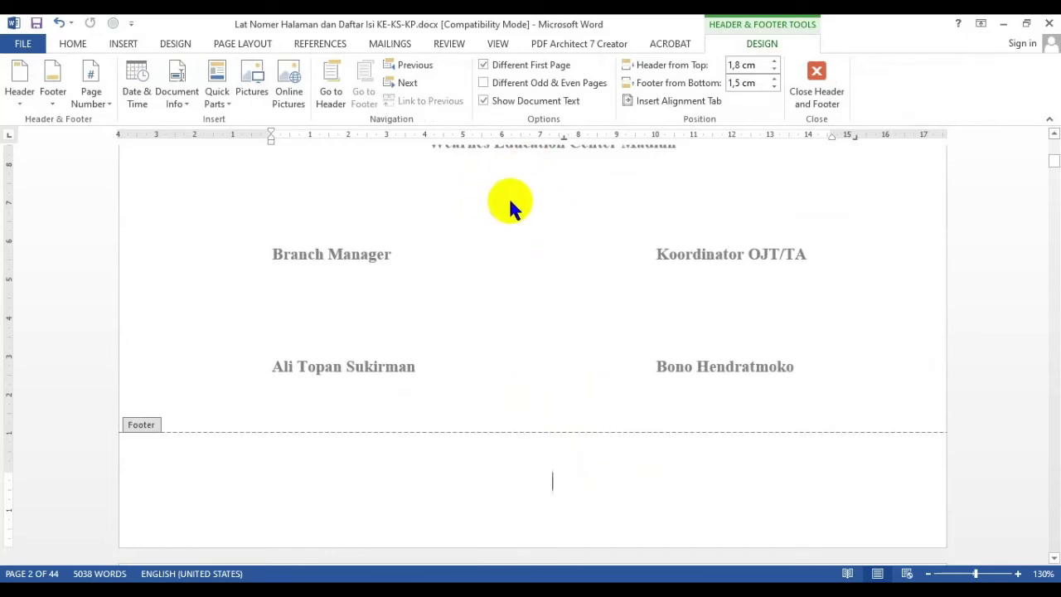
Center the footer paragraph and insert a Plain Number page number at the current position
{"action": "key", "text": "ctrl+l"}
{"action": "left_click", "coordinate": [75, 44]}
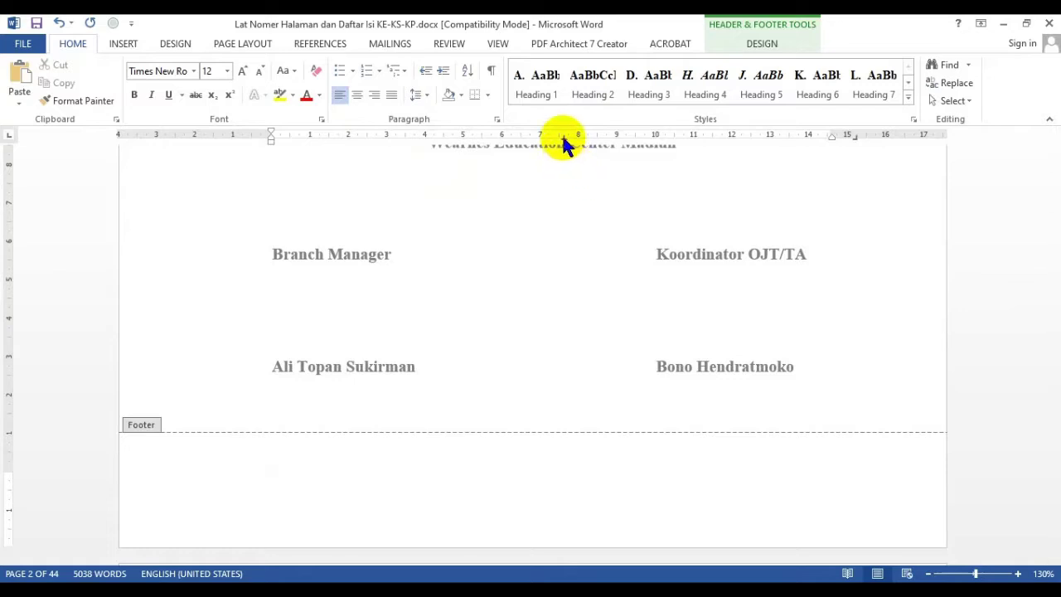
{"action": "left_click", "coordinate": [358, 96]}
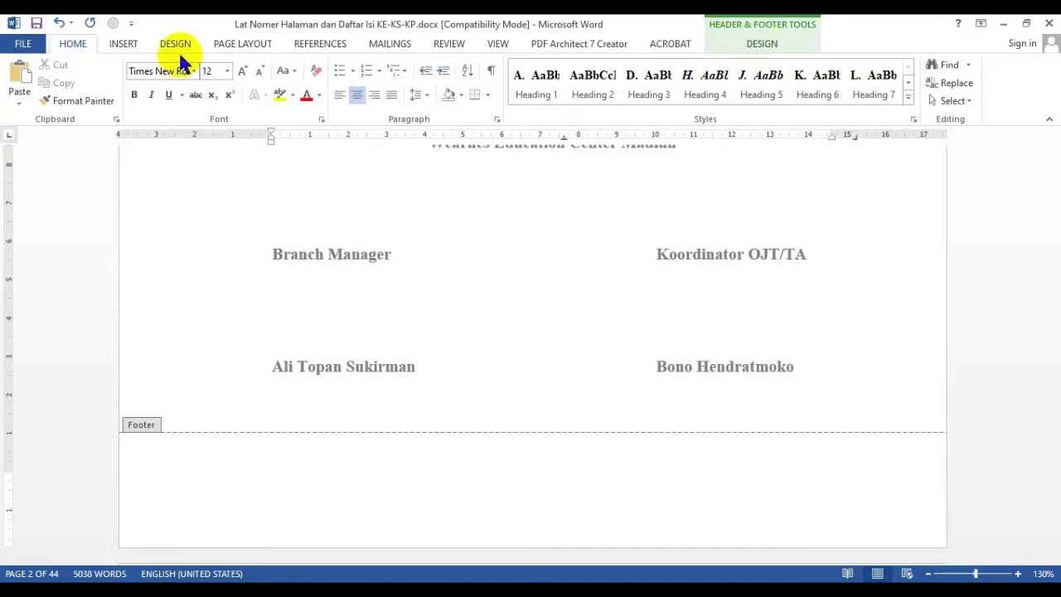
{"action": "left_click", "coordinate": [763, 44]}
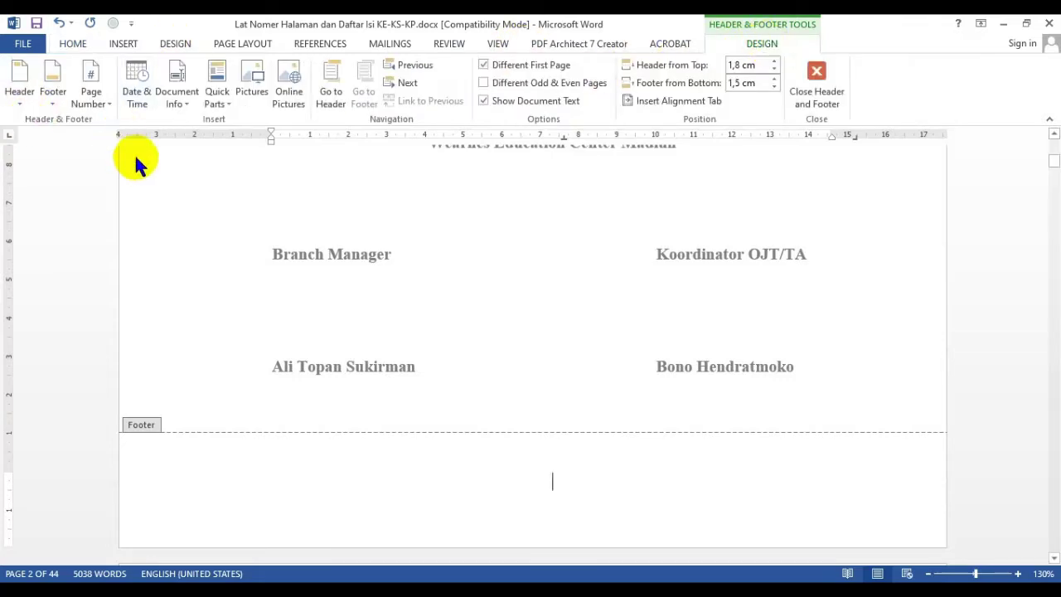
{"action": "left_click", "coordinate": [79, 112]}
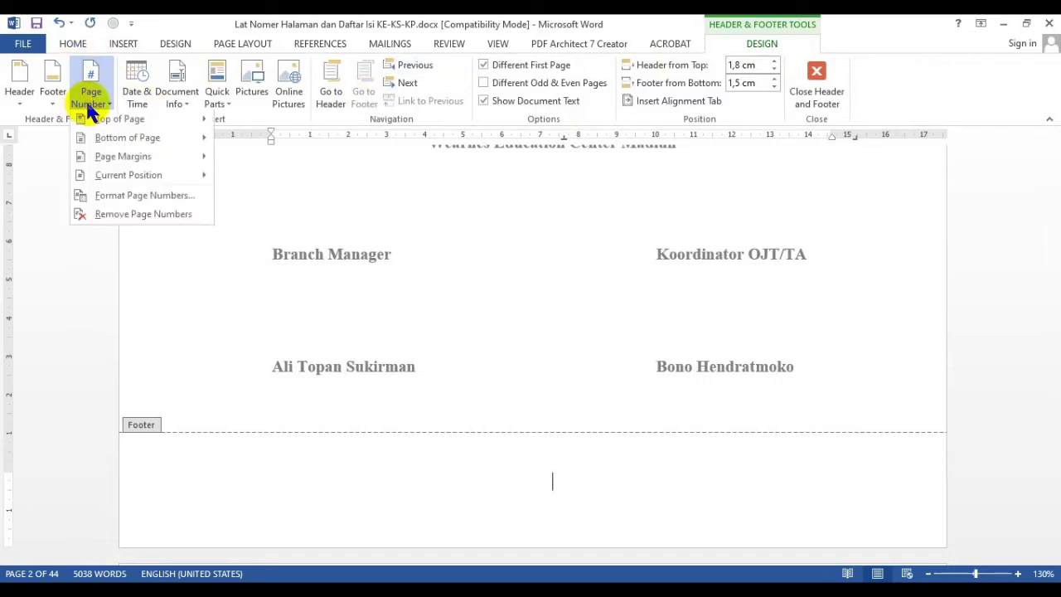
{"action": "mouse_move", "coordinate": [133, 177]}
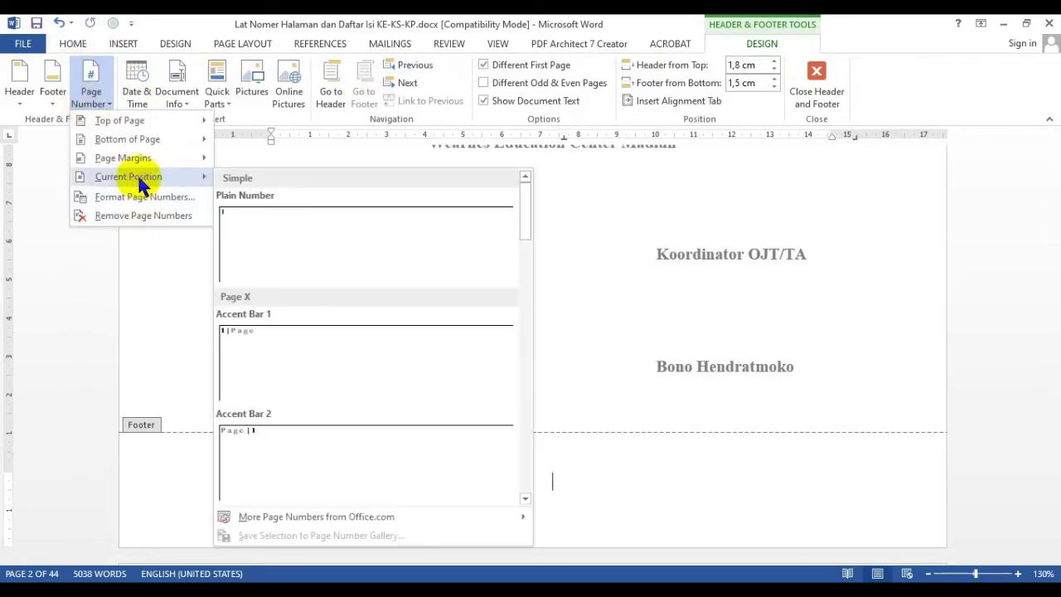
{"action": "left_click", "coordinate": [250, 221]}
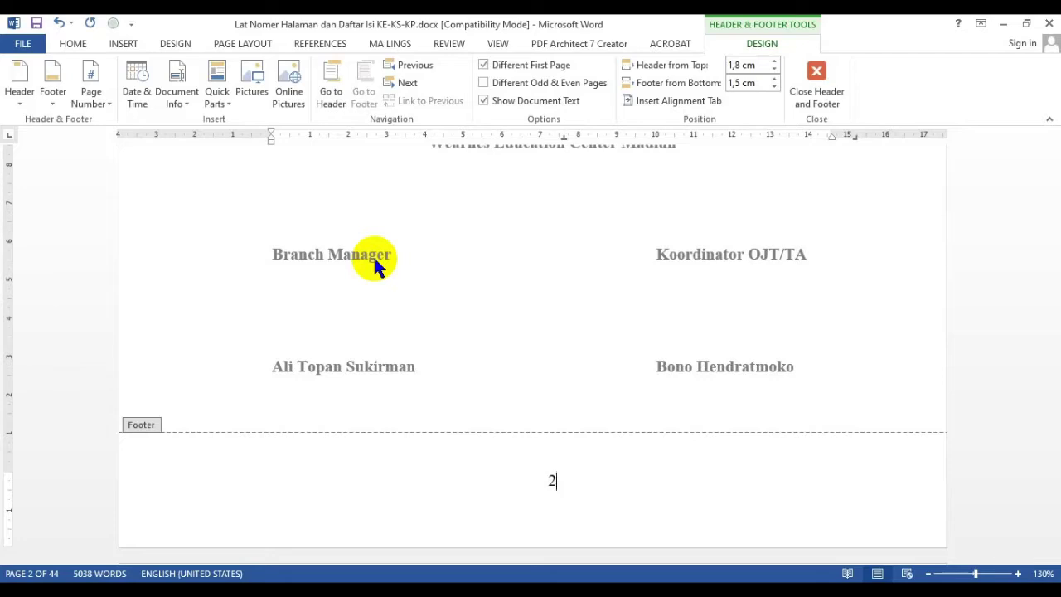
Change the footer page number format to lowercase Roman numerals (i, ii, iii, ...) and leave footer editing
{"action": "key", "text": "ctrl+a"}
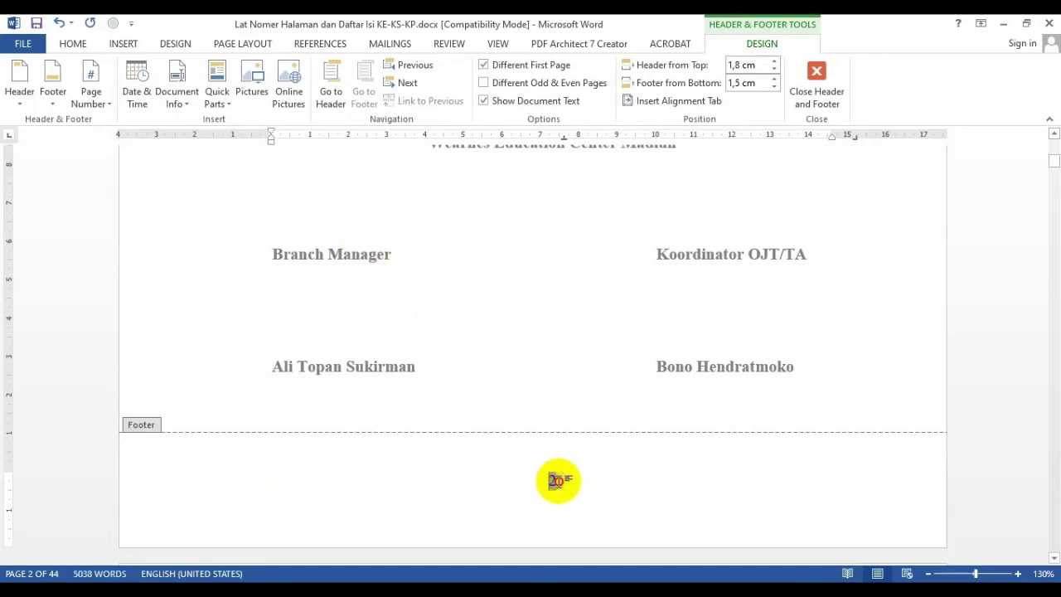
{"action": "mouse_move", "coordinate": [586, 476]}
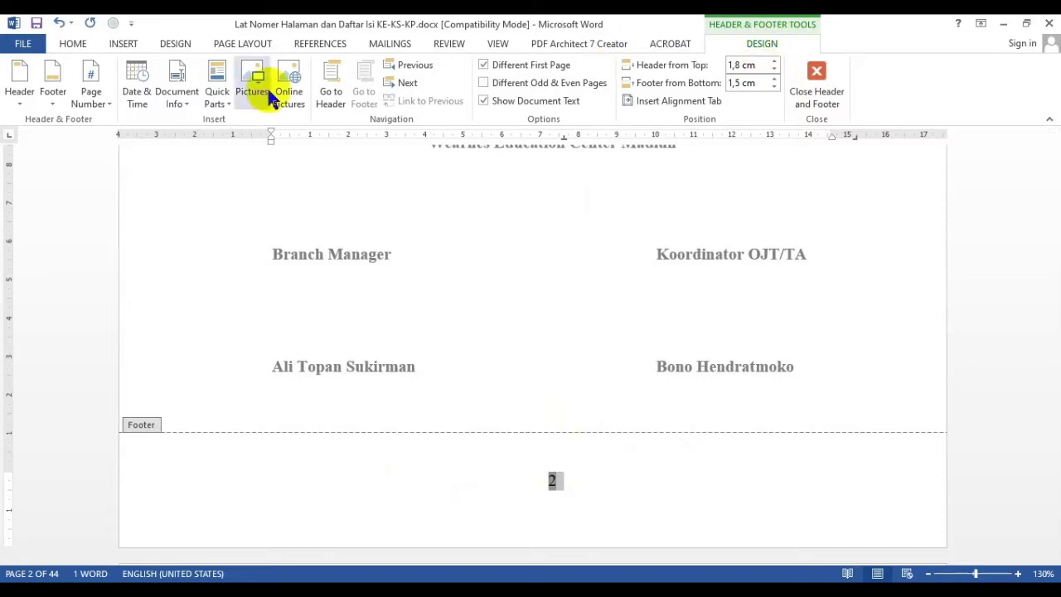
{"action": "left_click", "coordinate": [93, 99]}
{"action": "mouse_move", "coordinate": [126, 179]}
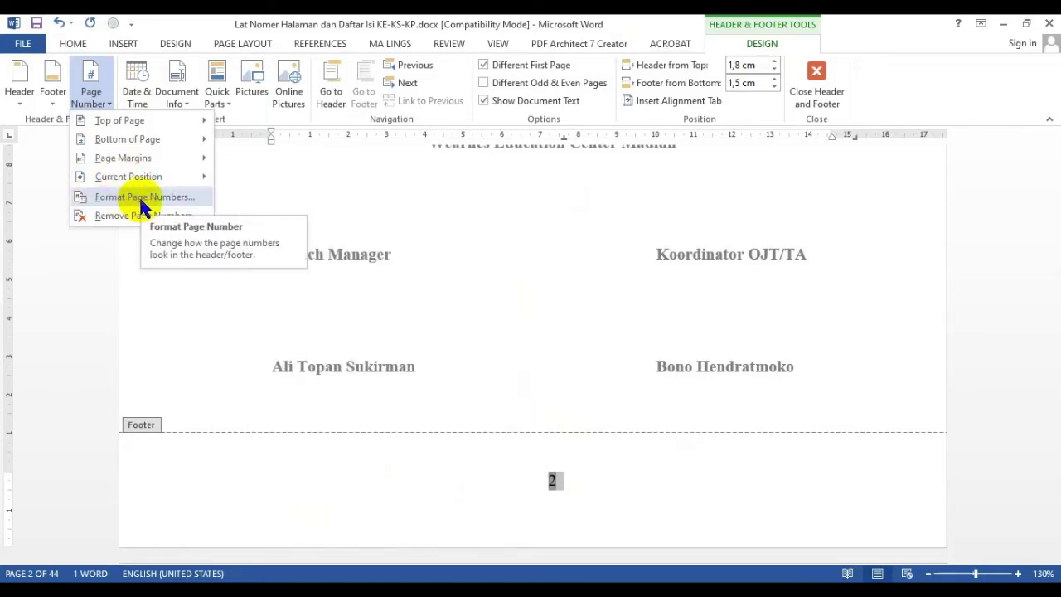
{"action": "left_click", "coordinate": [141, 199]}
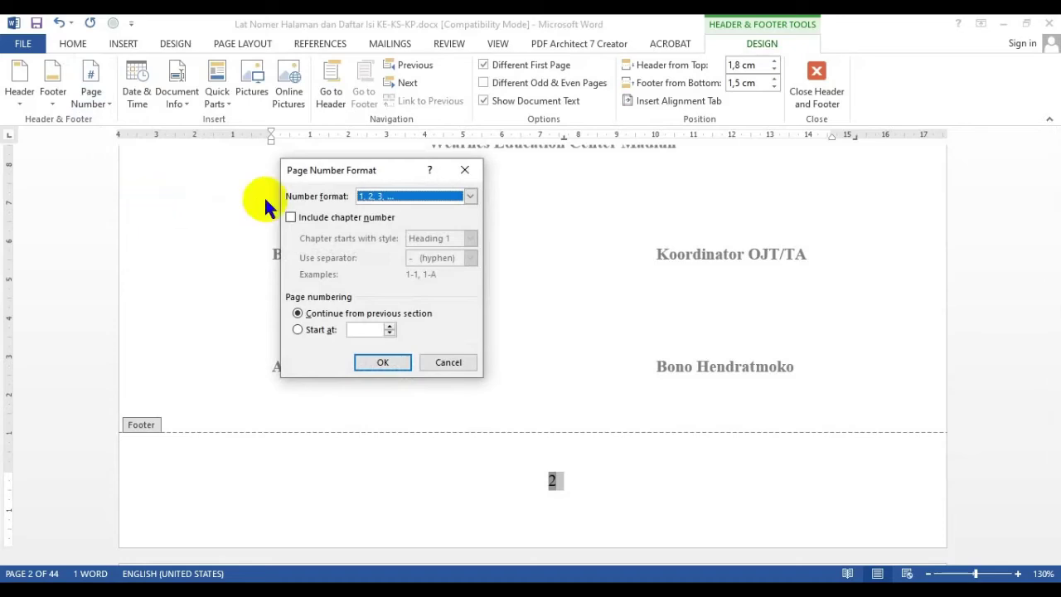
{"action": "left_click", "coordinate": [471, 196]}
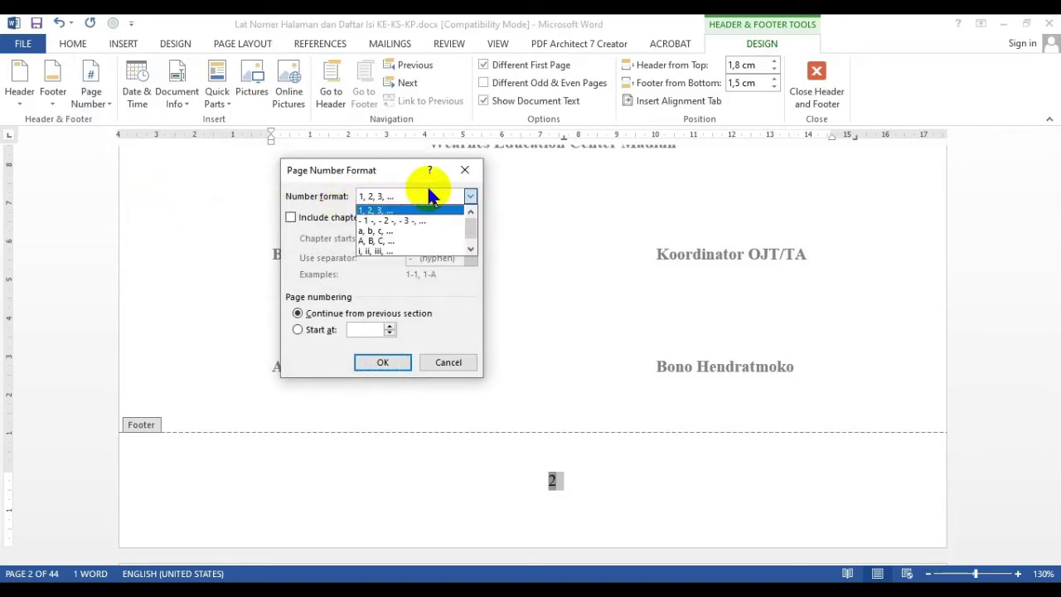
{"action": "left_click", "coordinate": [373, 247]}
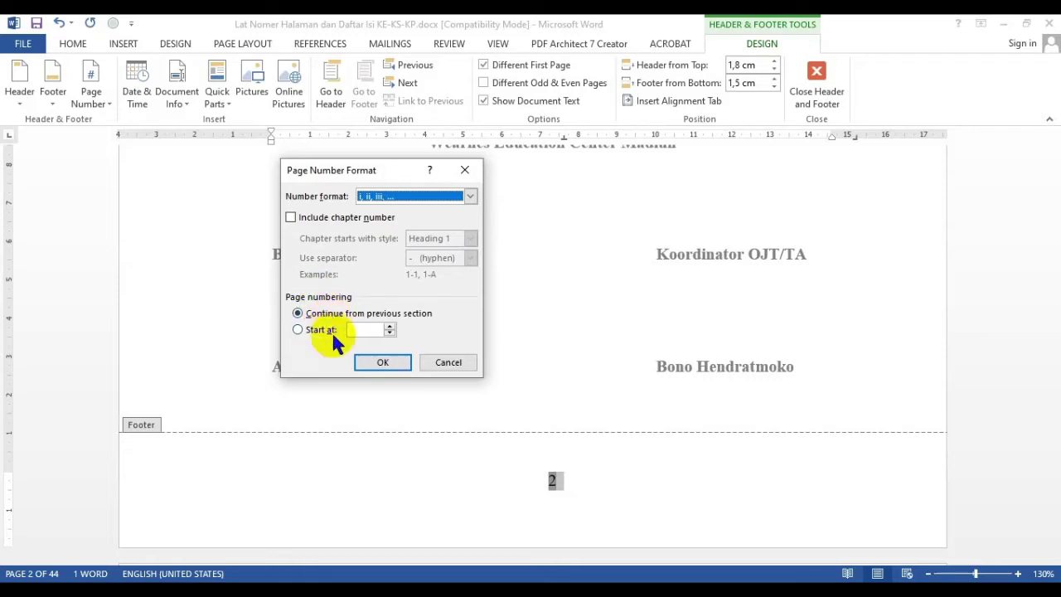
{"action": "left_click", "coordinate": [384, 365]}
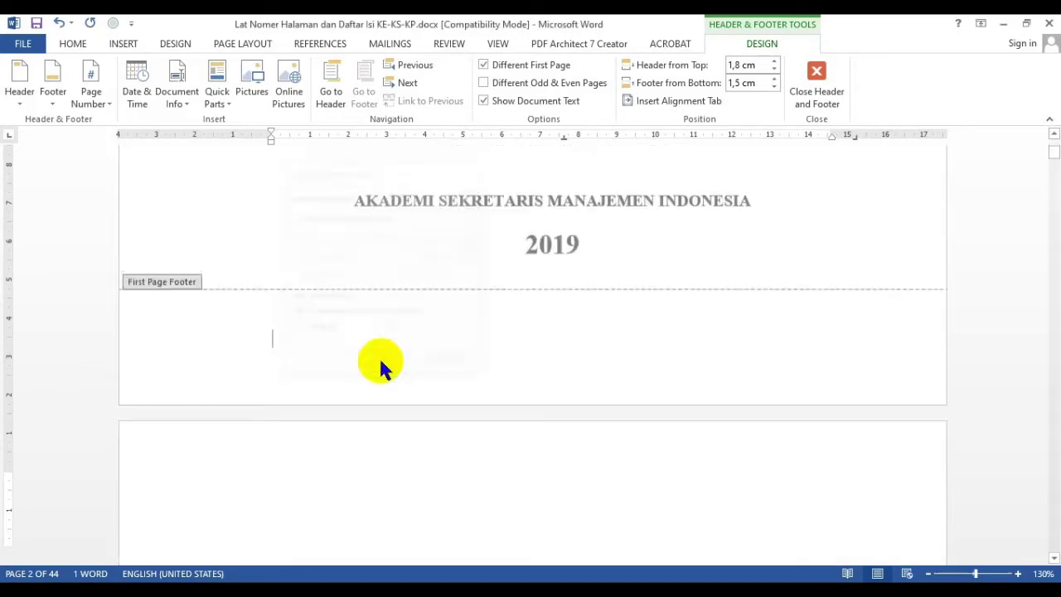
{"action": "left_click", "coordinate": [827, 72]}
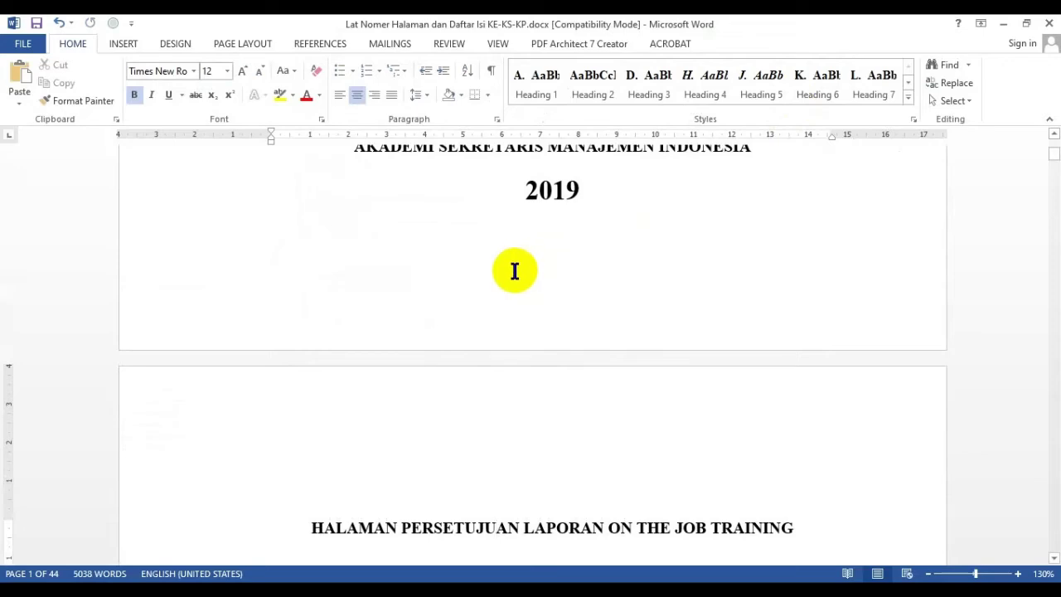
Check the footer page numbers from the cover through the approval, KATA PENGANTAR and DAFTAR ISI pages
{"action": "scroll", "coordinate": [514, 271], "scroll_direction": "up", "scroll_amount": 5}
{"action": "scroll", "coordinate": [414, 320], "scroll_direction": "down", "scroll_amount": 15}
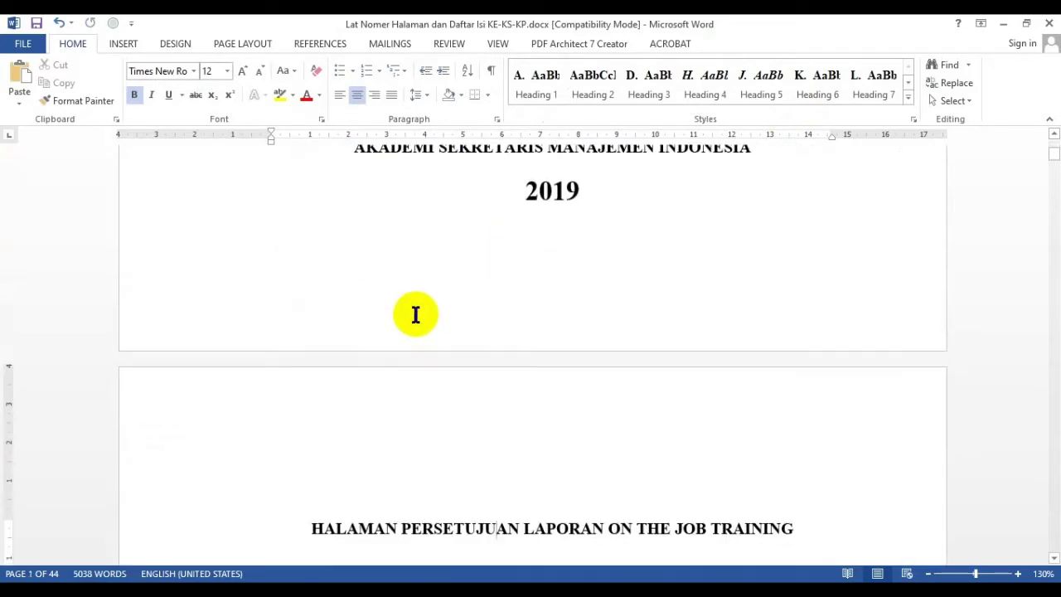
{"action": "scroll", "coordinate": [415, 311], "scroll_direction": "down", "scroll_amount": 10}
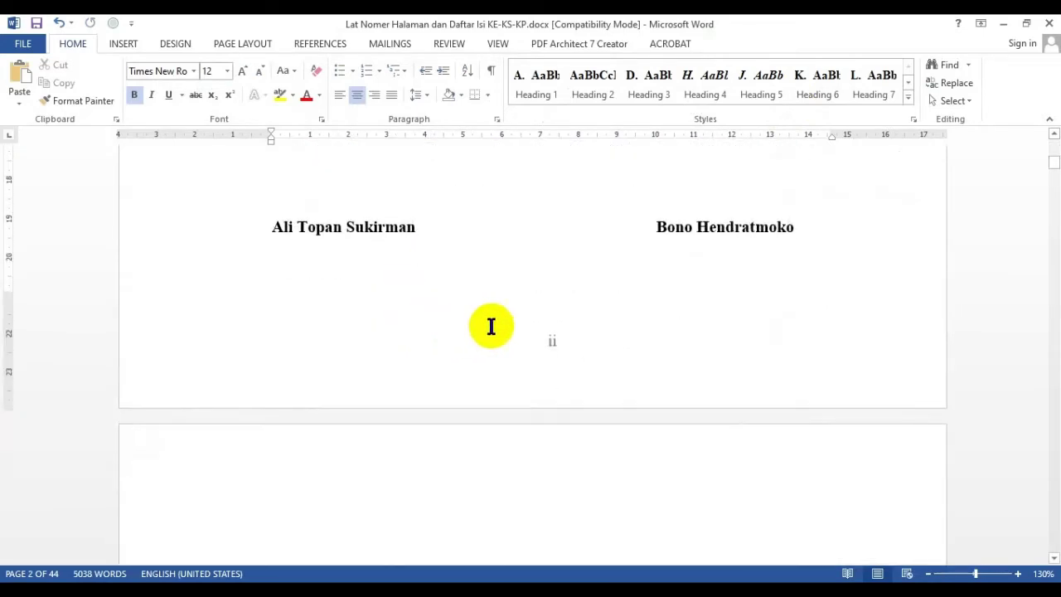
{"action": "scroll", "coordinate": [491, 323], "scroll_direction": "down", "scroll_amount": 15}
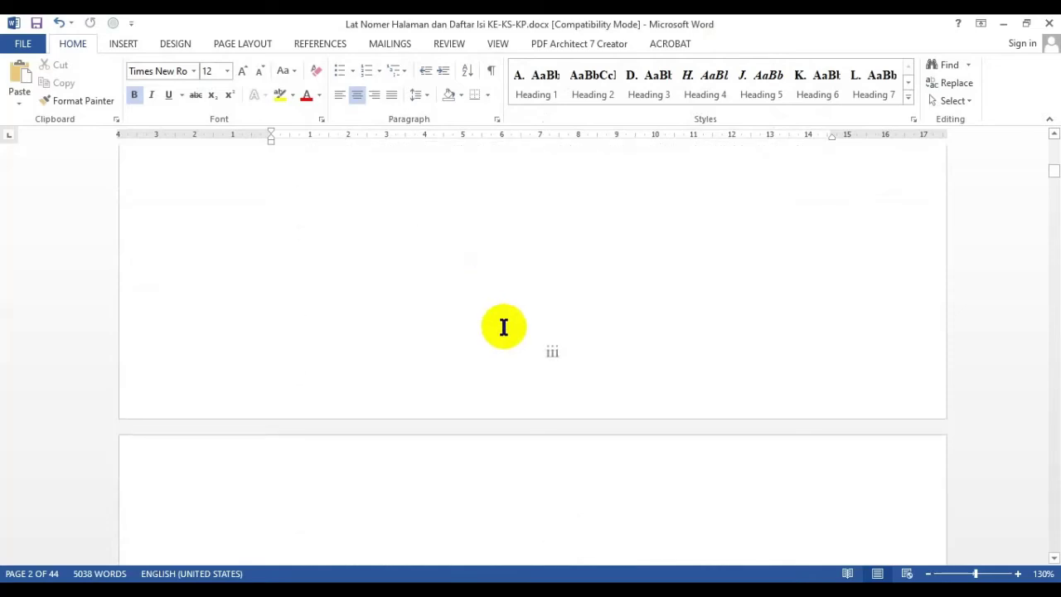
{"action": "scroll", "coordinate": [509, 323], "scroll_direction": "down", "scroll_amount": 10}
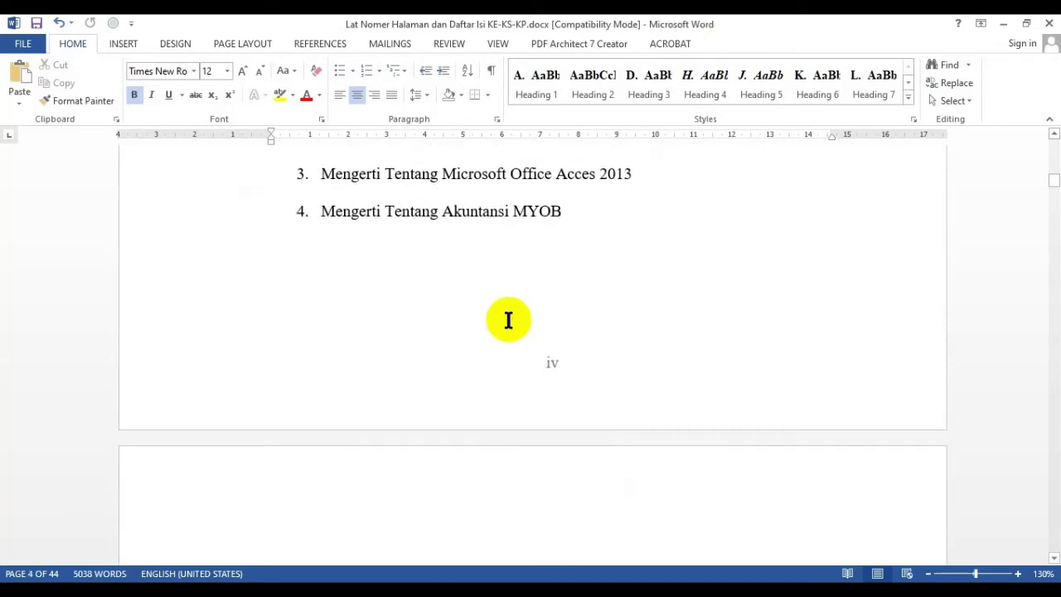
{"action": "scroll", "coordinate": [507, 319], "scroll_direction": "down", "scroll_amount": 5}
{"action": "scroll", "coordinate": [508, 320], "scroll_direction": "down", "scroll_amount": 1}
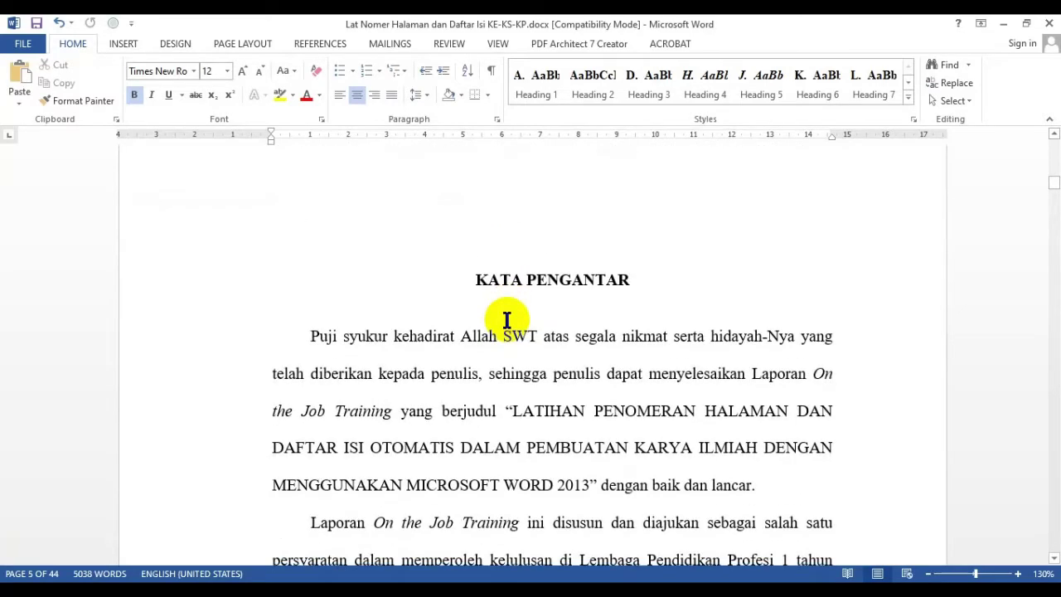
{"action": "scroll", "coordinate": [507, 320], "scroll_direction": "down", "scroll_amount": 15}
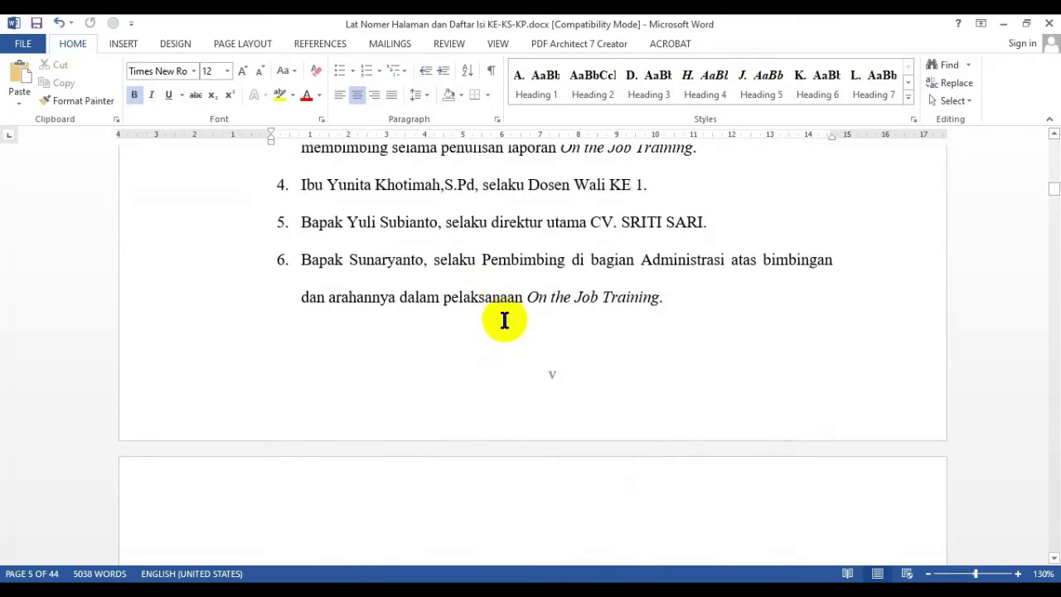
{"action": "scroll", "coordinate": [501, 320], "scroll_direction": "down", "scroll_amount": 15}
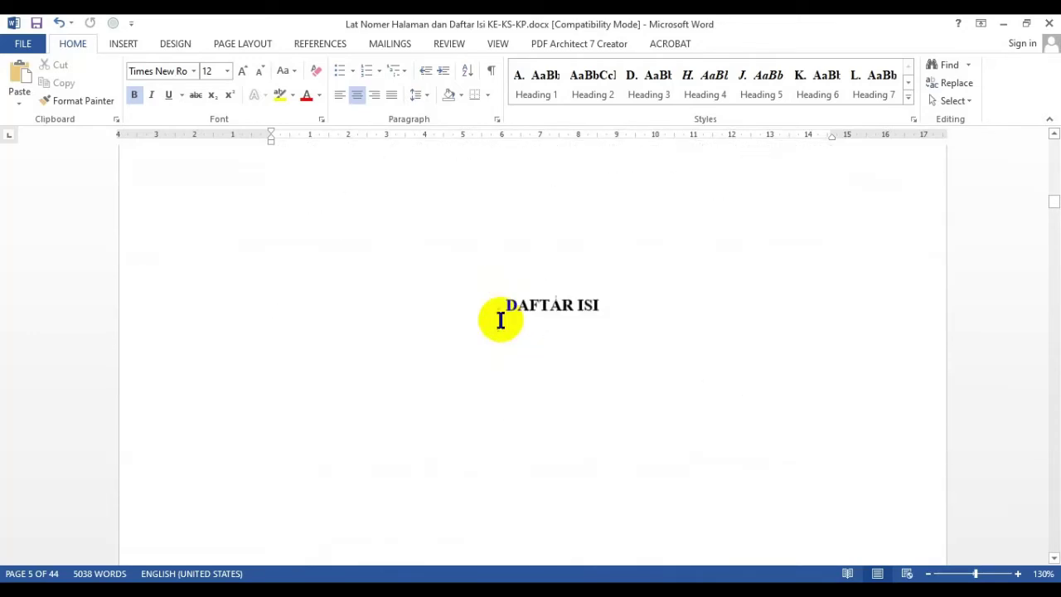
{"action": "scroll", "coordinate": [501, 320], "scroll_direction": "down", "scroll_amount": 8}
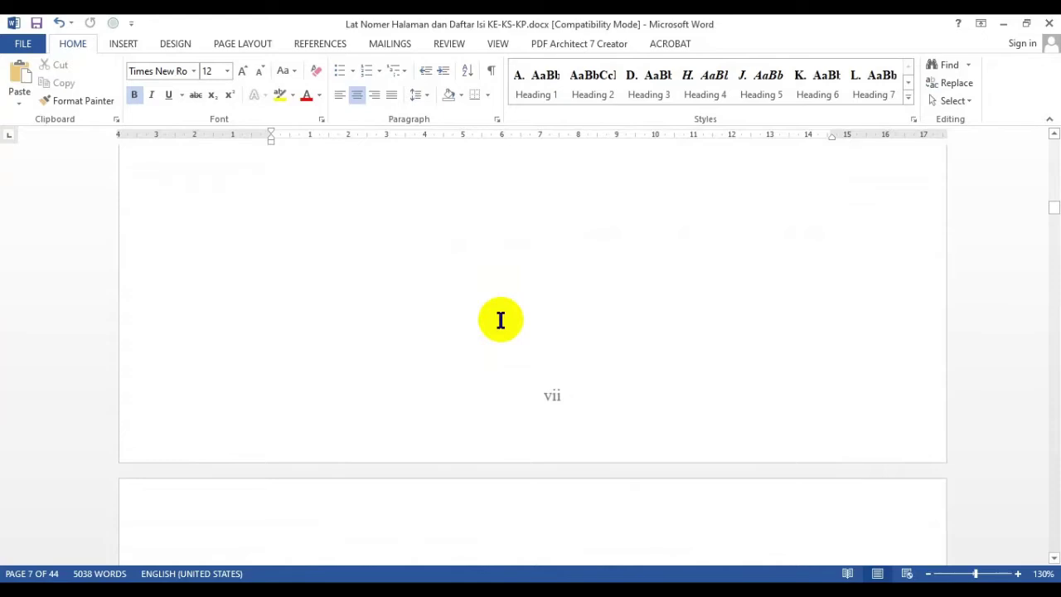
Examine the footer page numbering around the BAB I PENDAHULUAN heading page
{"action": "scroll", "coordinate": [501, 320], "scroll_direction": "down", "scroll_amount": 15}
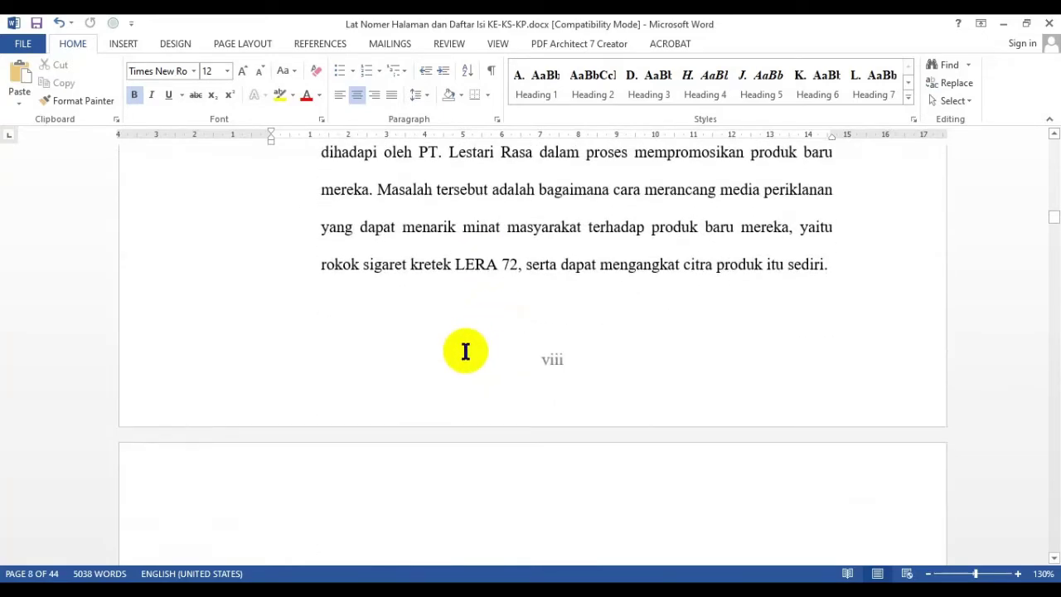
{"action": "scroll", "coordinate": [467, 350], "scroll_direction": "up", "scroll_amount": 3}
{"action": "scroll", "coordinate": [461, 351], "scroll_direction": "up", "scroll_amount": 7}
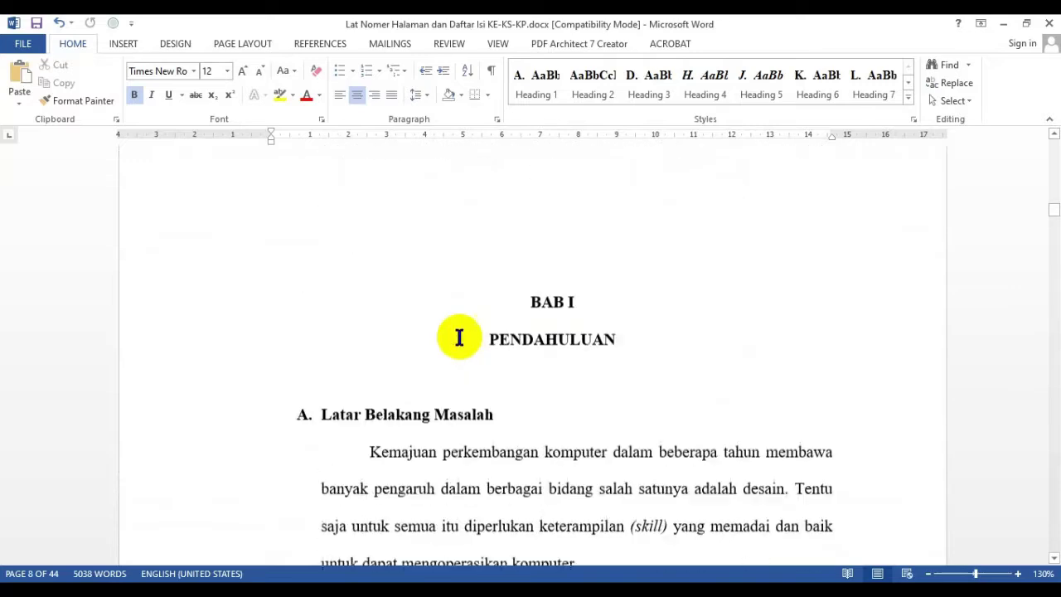
{"action": "scroll", "coordinate": [488, 327], "scroll_direction": "up", "scroll_amount": 1}
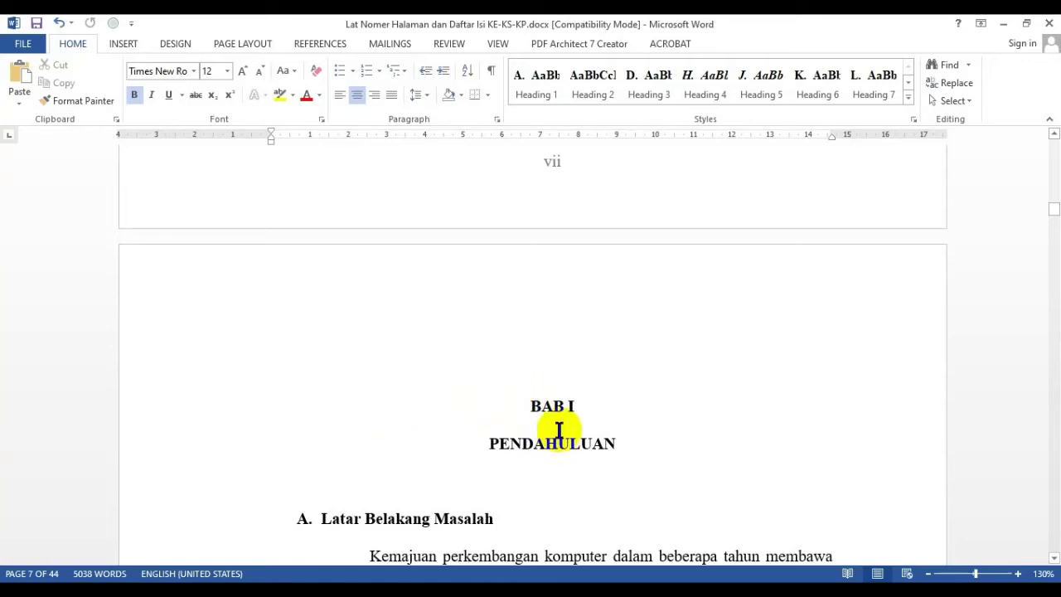
{"action": "left_click", "coordinate": [514, 394]}
{"action": "left_click_drag", "start_coordinate": [514, 398], "coordinate": [569, 439]}
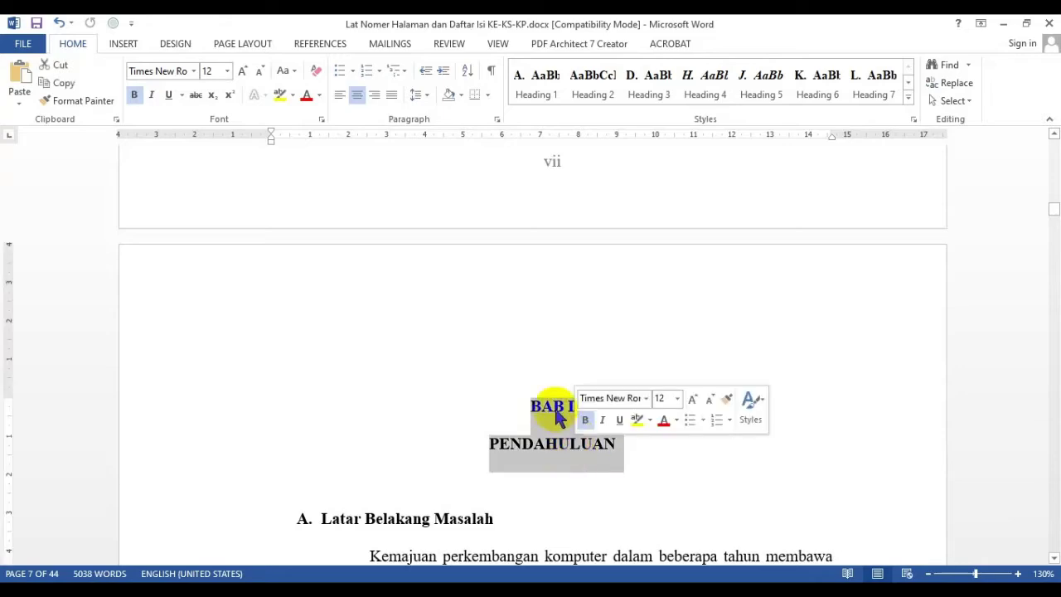
{"action": "scroll", "coordinate": [545, 404], "scroll_direction": "down", "scroll_amount": 5}
{"action": "scroll", "coordinate": [545, 406], "scroll_direction": "down", "scroll_amount": 6}
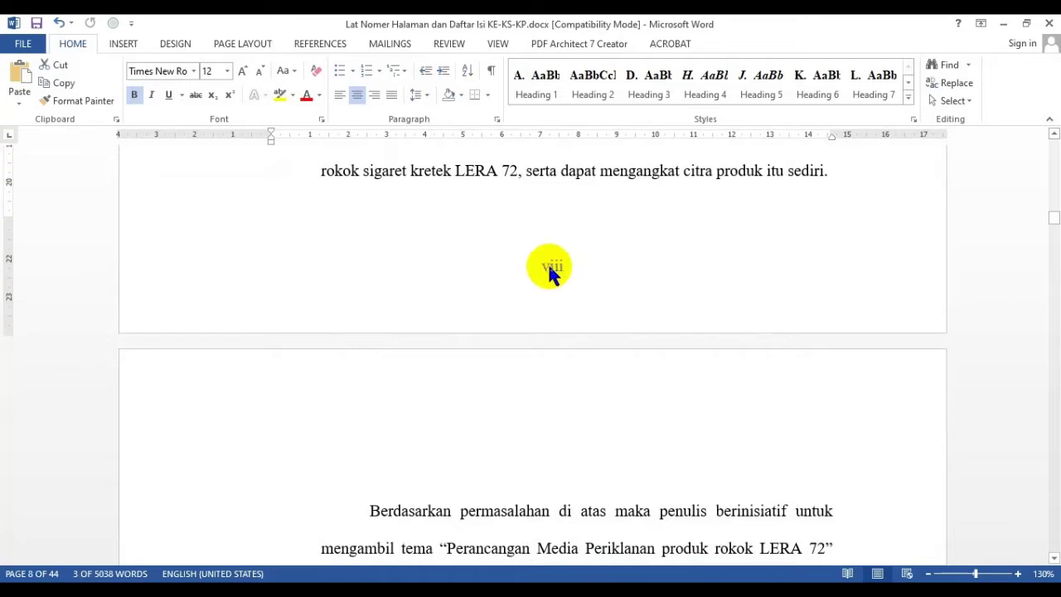
{"action": "scroll", "coordinate": [548, 264], "scroll_direction": "up", "scroll_amount": 3}
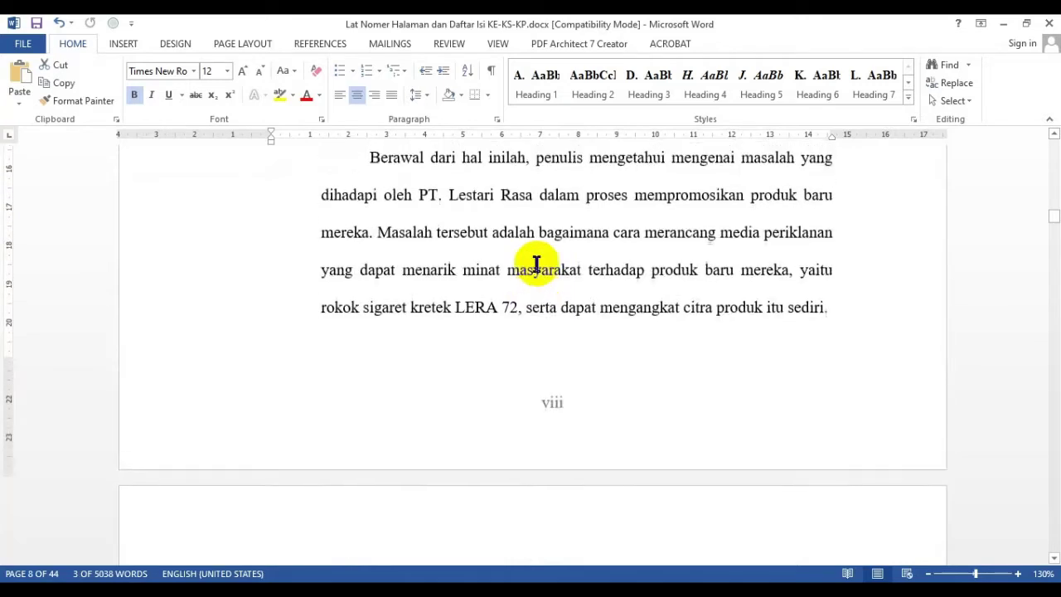
{"action": "left_click", "coordinate": [549, 373]}
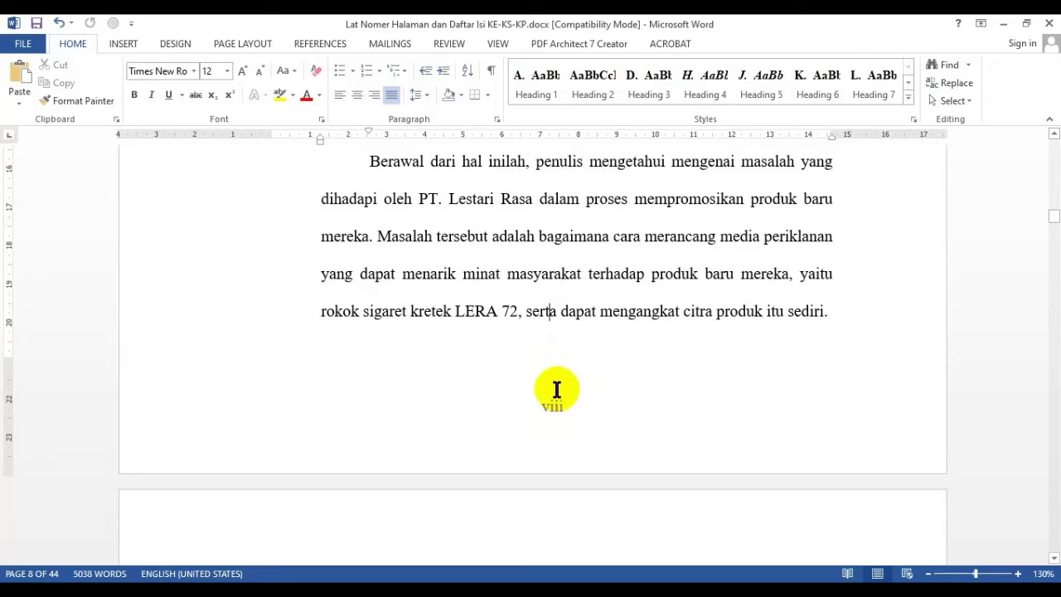
{"action": "scroll", "coordinate": [547, 373], "scroll_direction": "up", "scroll_amount": 10}
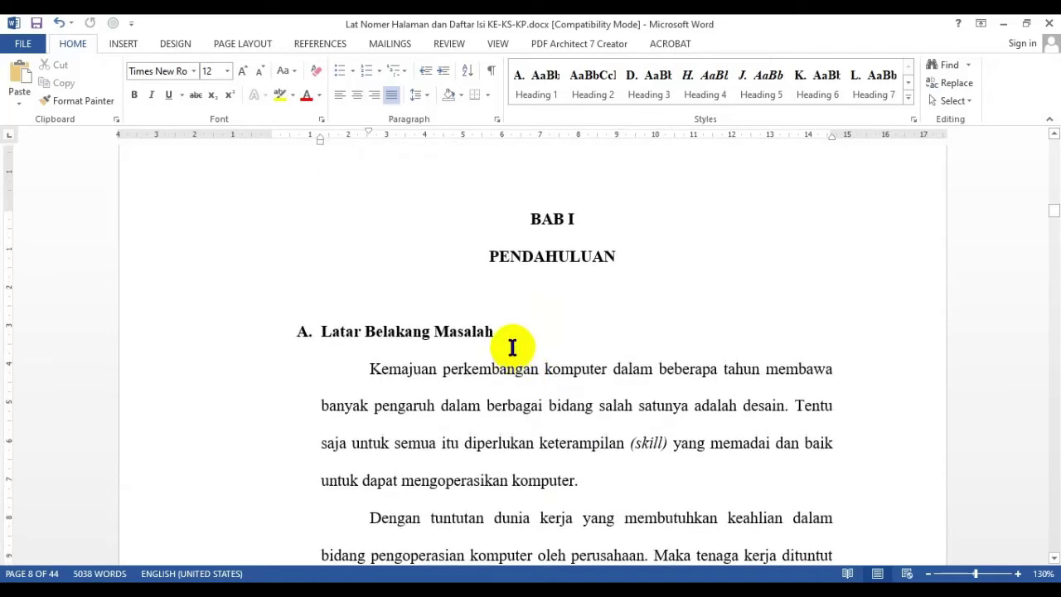
{"action": "scroll", "coordinate": [489, 341], "scroll_direction": "up", "scroll_amount": 3}
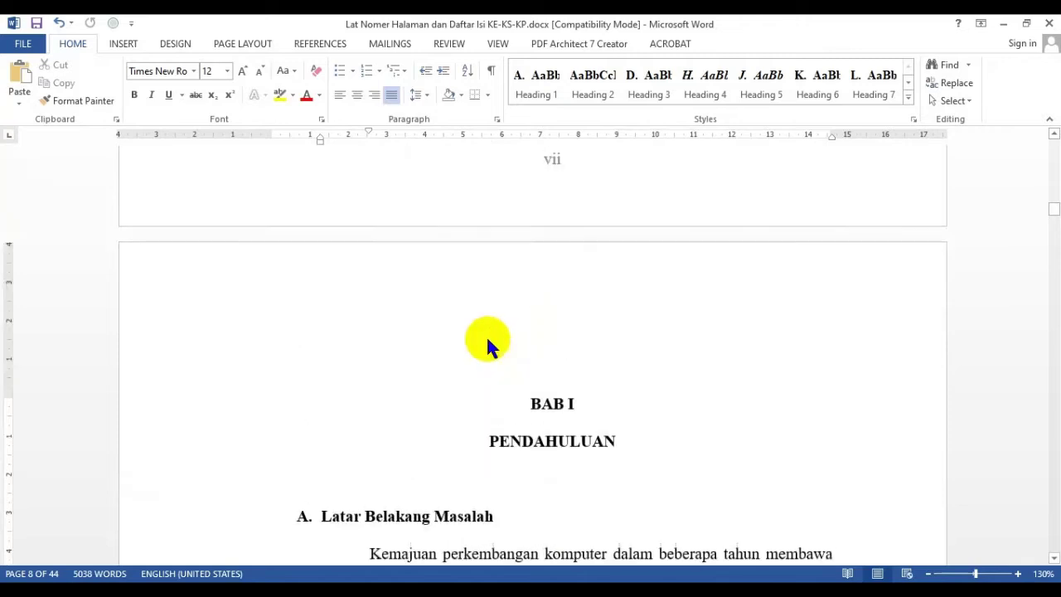
Justify the empty line beneath the DAFTAR ISI heading and add a blank line below it
{"action": "scroll", "coordinate": [488, 343], "scroll_direction": "up", "scroll_amount": 5}
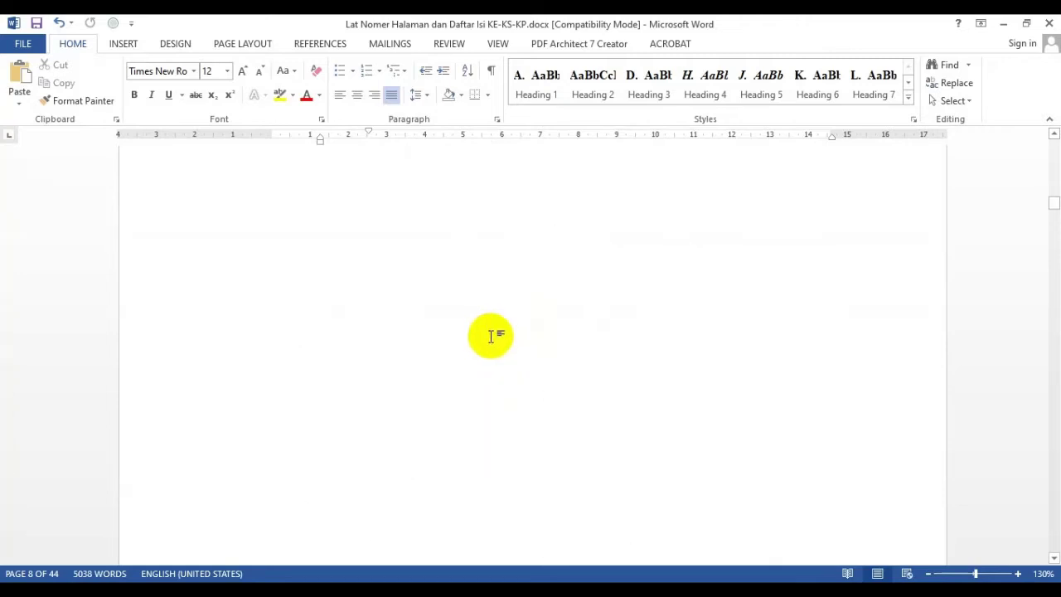
{"action": "scroll", "coordinate": [490, 335], "scroll_direction": "up", "scroll_amount": 2}
{"action": "left_click", "coordinate": [526, 282]}
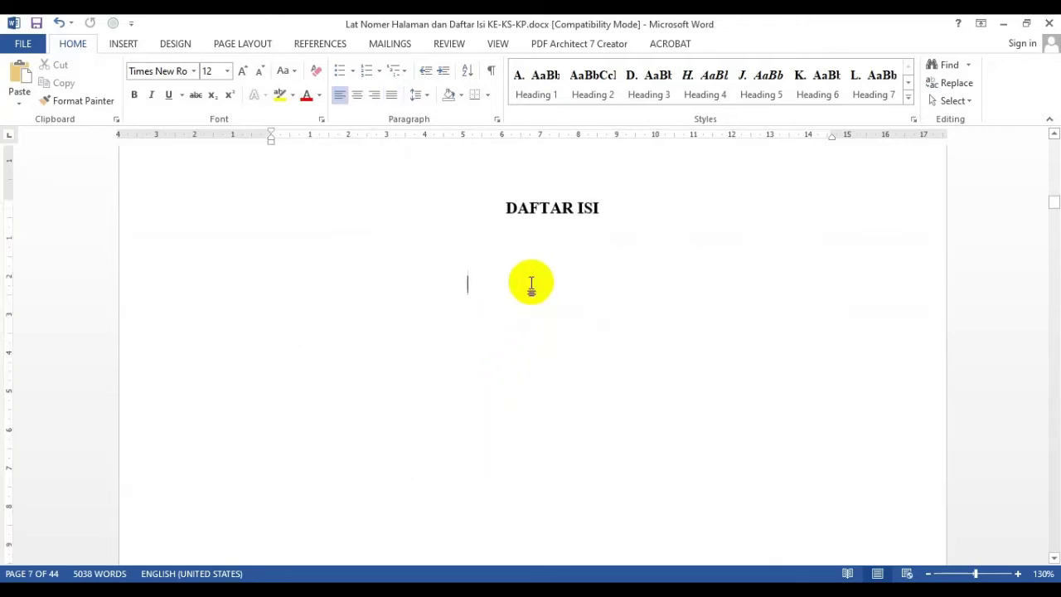
{"action": "left_click", "coordinate": [464, 242]}
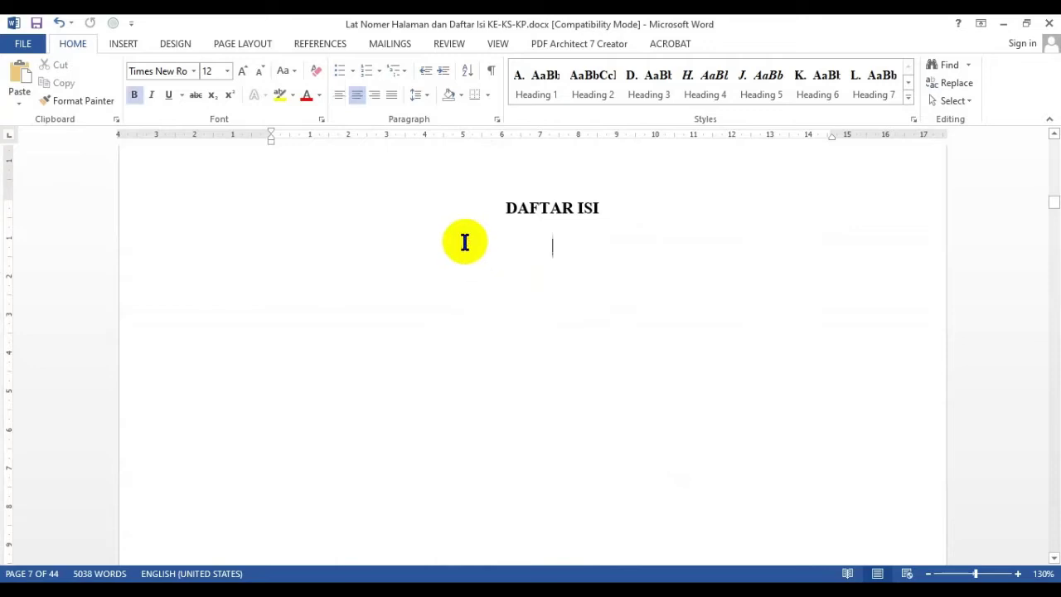
{"action": "left_click", "coordinate": [391, 95]}
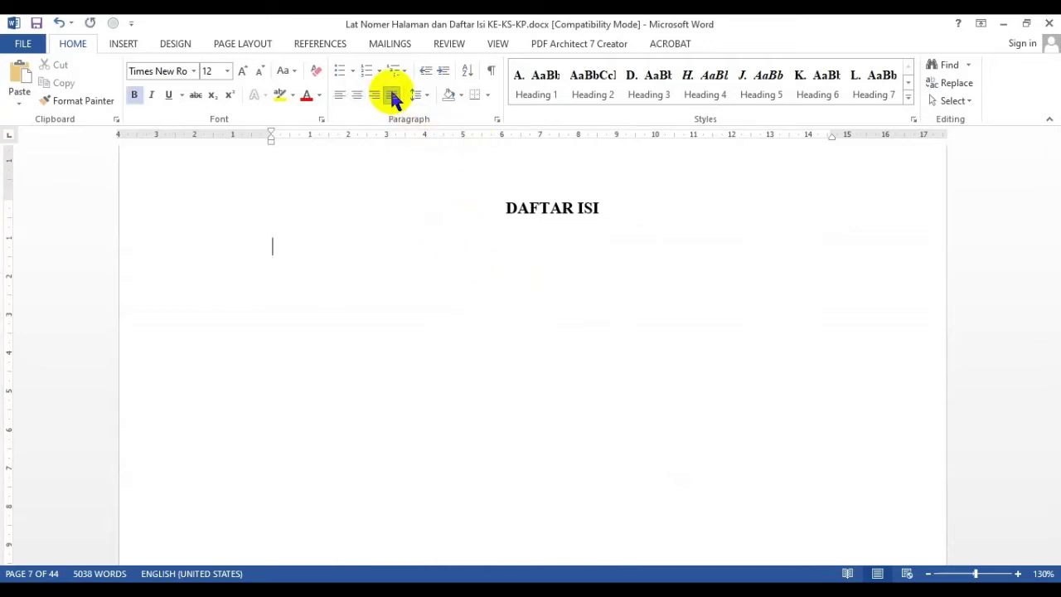
{"action": "key", "text": "Return"}
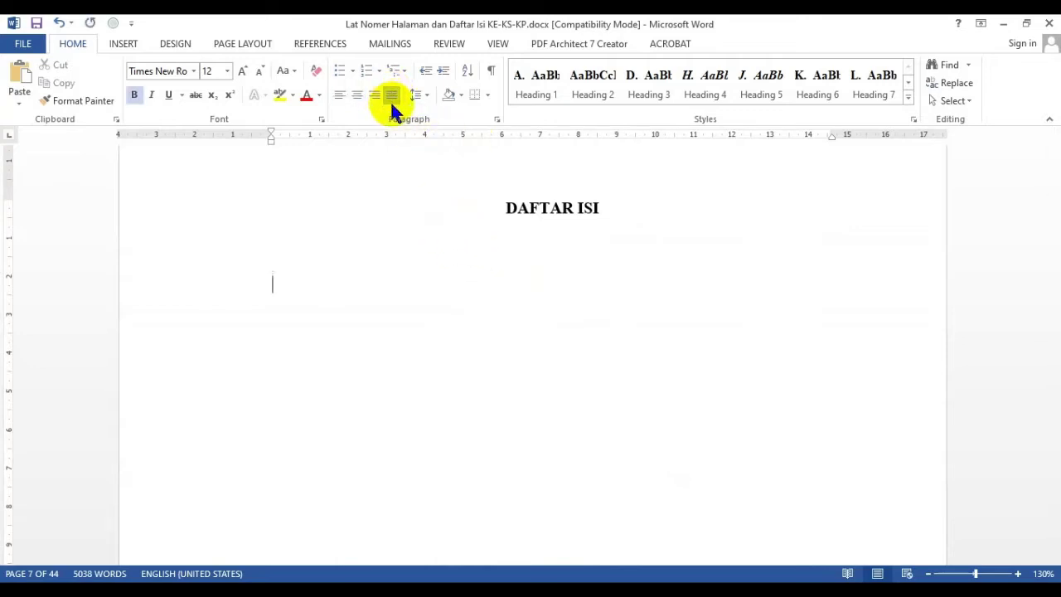
Insert a Next Page section break on the DAFTAR ISI page and delete the leftover page break and blank line before BAB I
{"action": "left_click", "coordinate": [241, 46]}
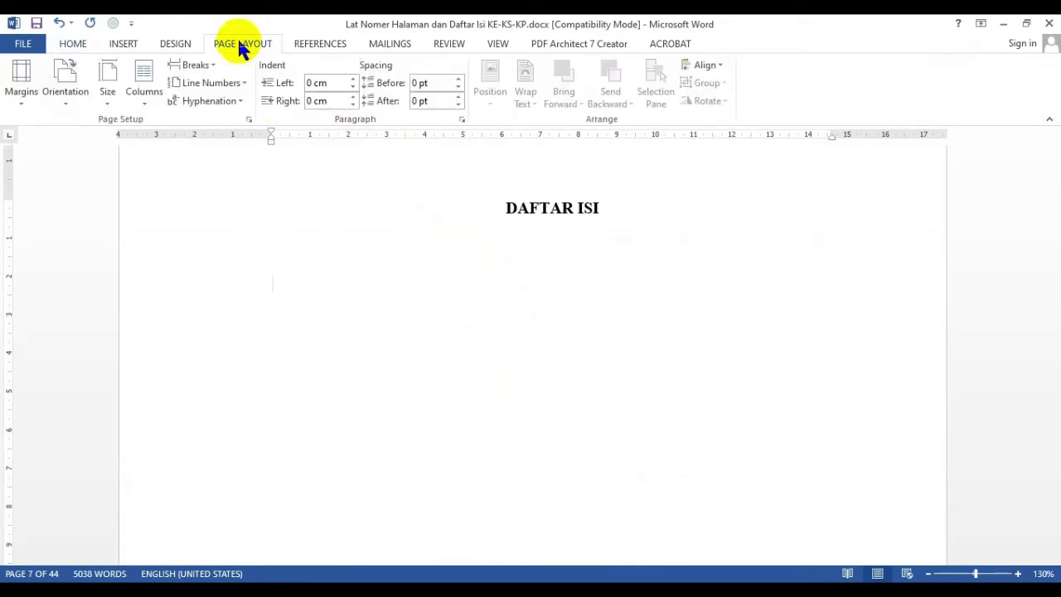
{"action": "left_click", "coordinate": [196, 66]}
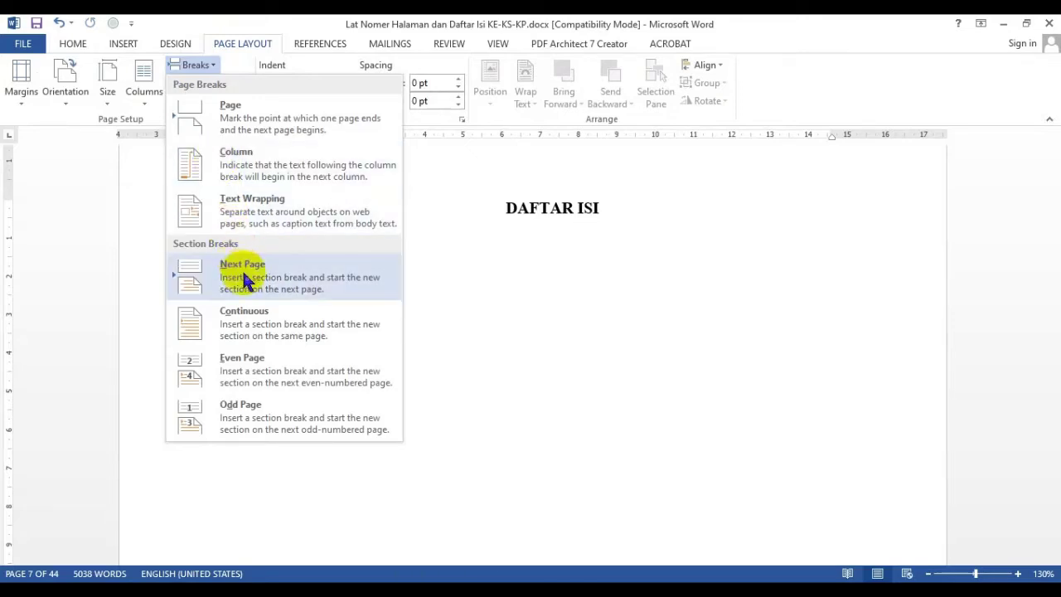
{"action": "left_click", "coordinate": [246, 282]}
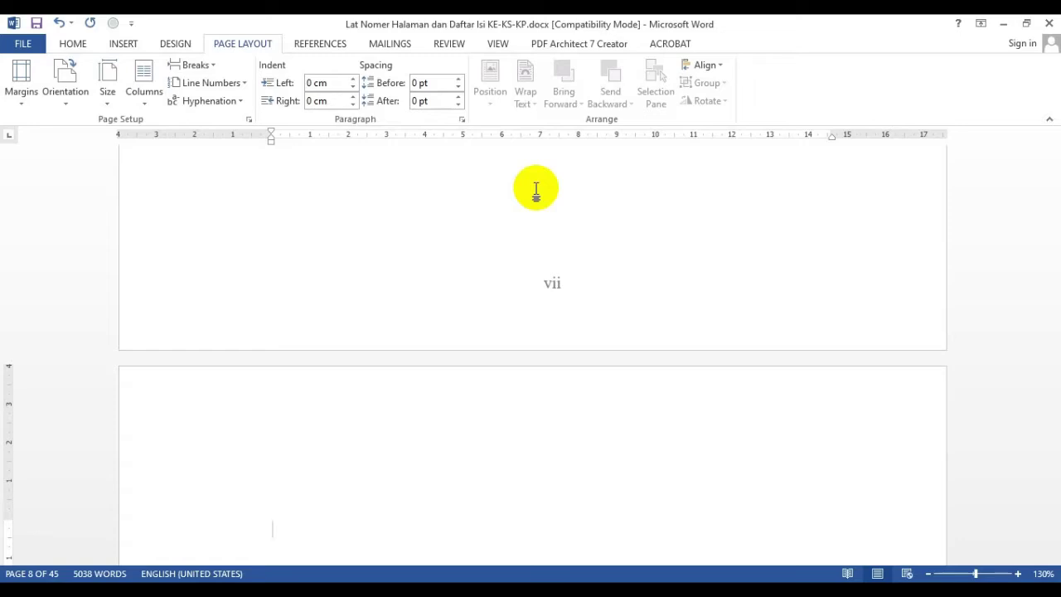
{"action": "key", "text": "Delete"}
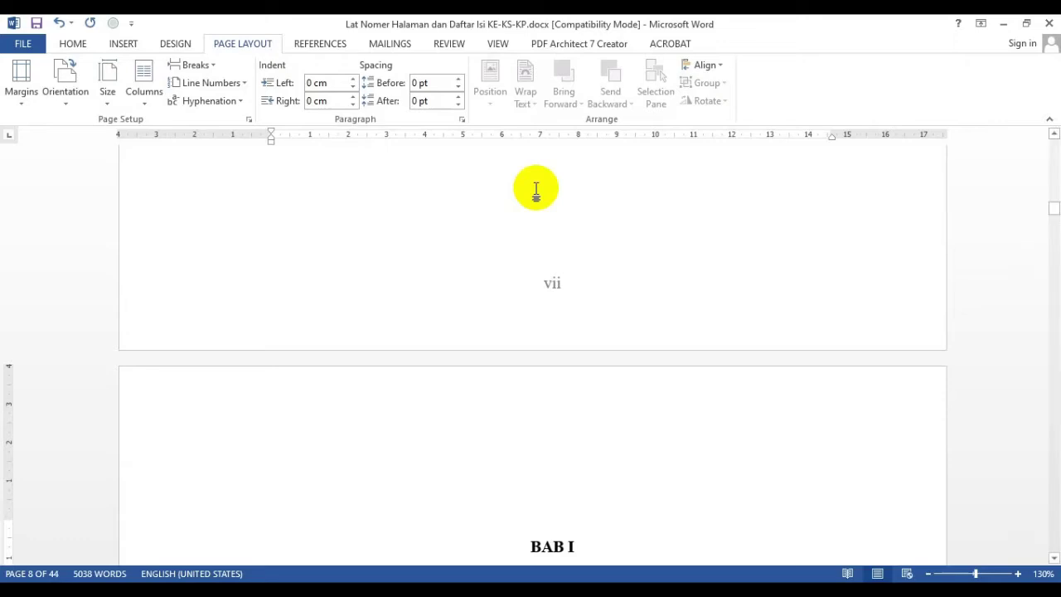
{"action": "key", "text": "Delete"}
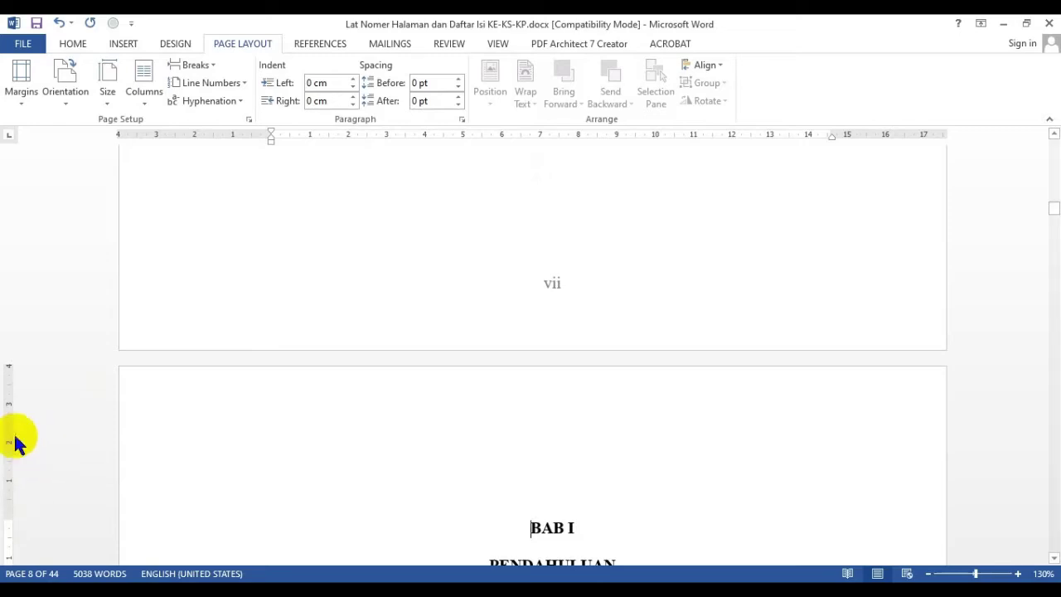
{"action": "scroll", "coordinate": [157, 426], "scroll_direction": "down", "scroll_amount": 3}
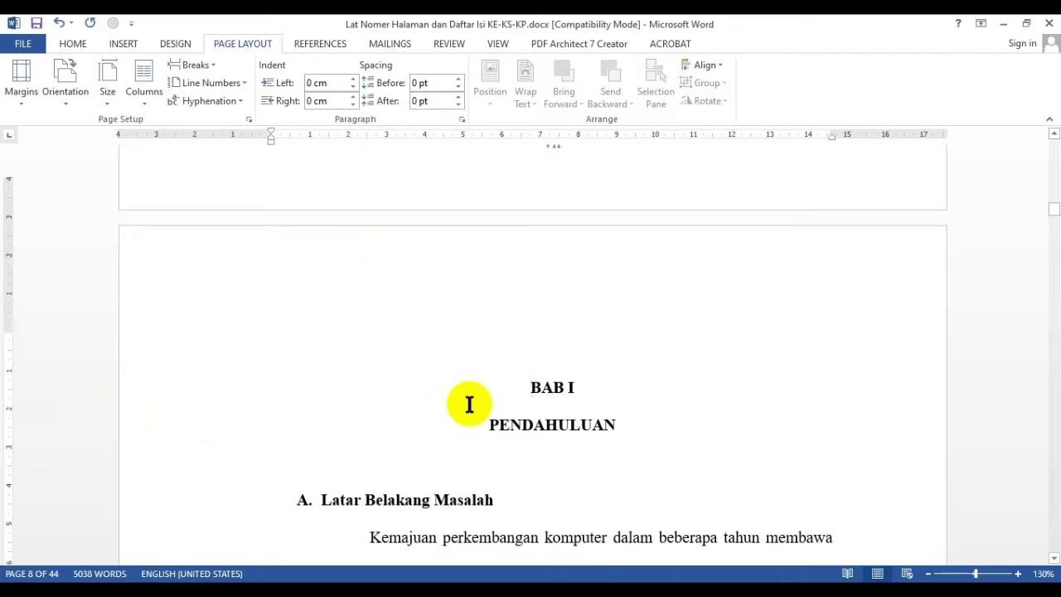
{"action": "scroll", "coordinate": [473, 402], "scroll_direction": "down", "scroll_amount": 10}
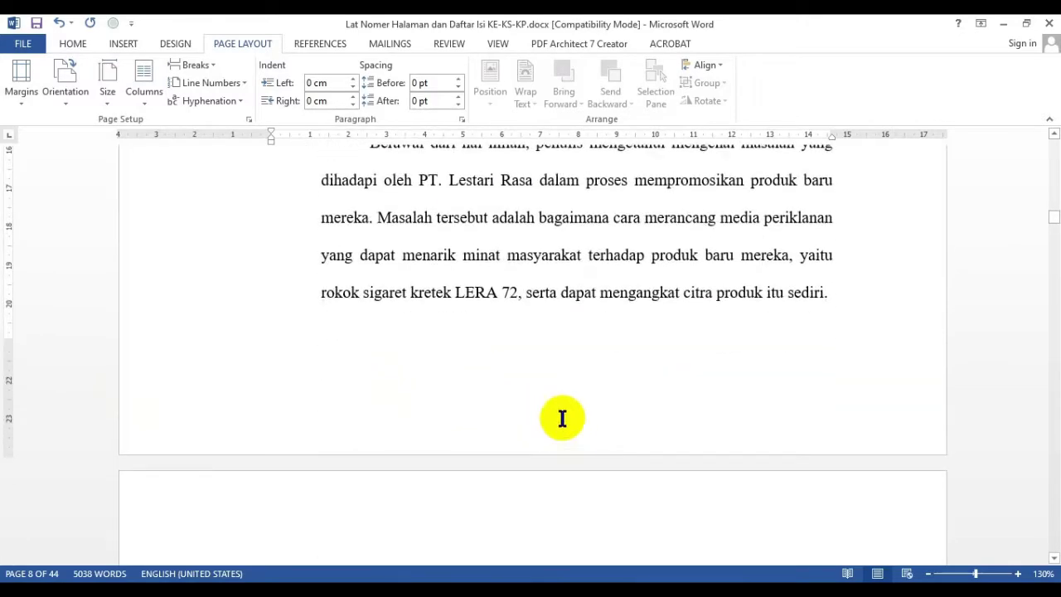
{"action": "scroll", "coordinate": [534, 398], "scroll_direction": "up", "scroll_amount": 1}
{"action": "scroll", "coordinate": [531, 391], "scroll_direction": "up", "scroll_amount": 10}
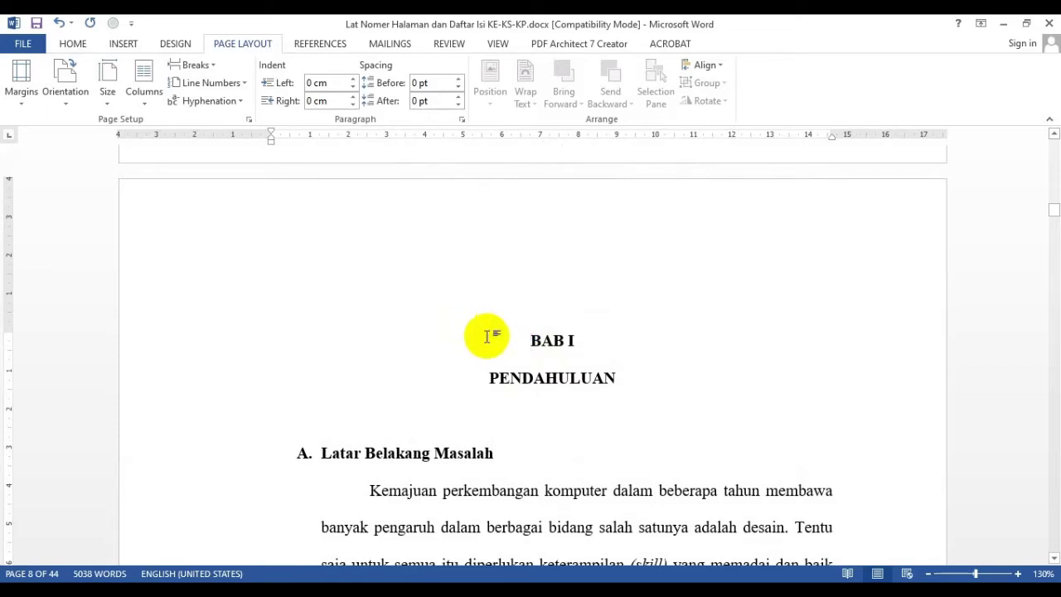
{"action": "left_click", "coordinate": [564, 340]}
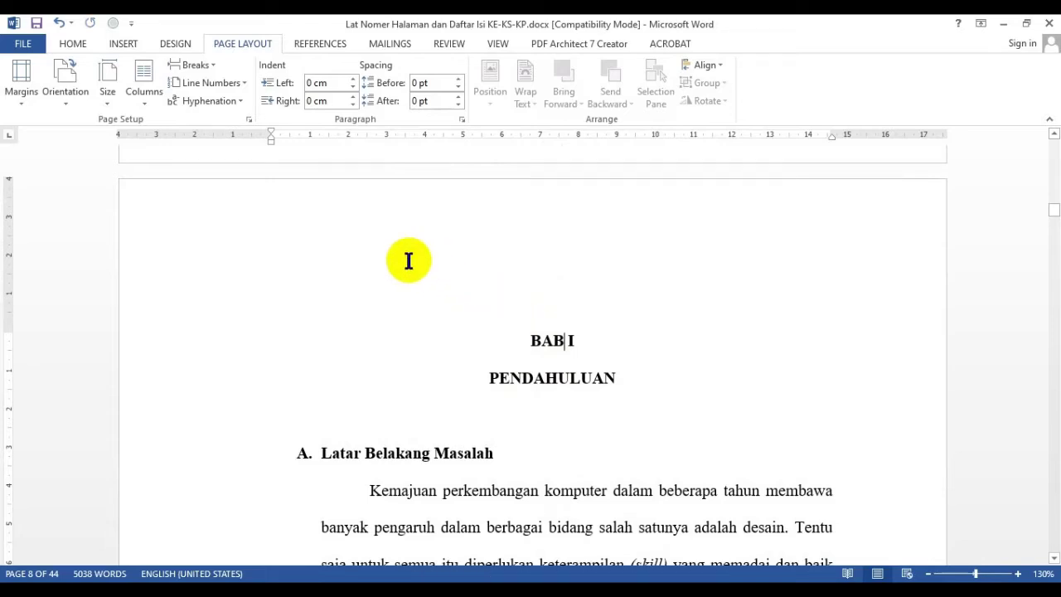
{"action": "left_click", "coordinate": [124, 50]}
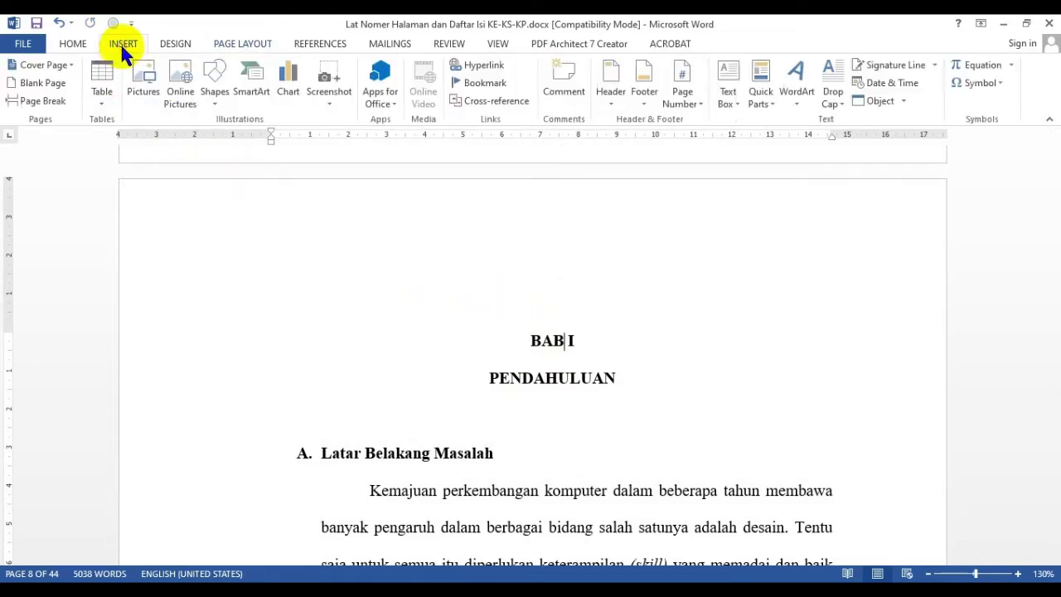
{"action": "left_click", "coordinate": [645, 98]}
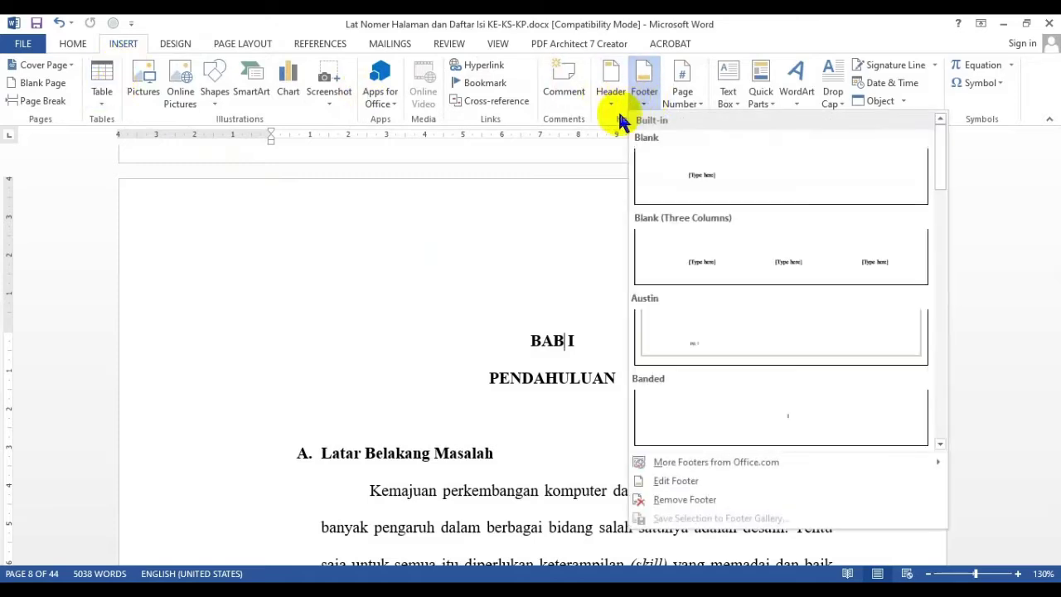
{"action": "left_click", "coordinate": [680, 481]}
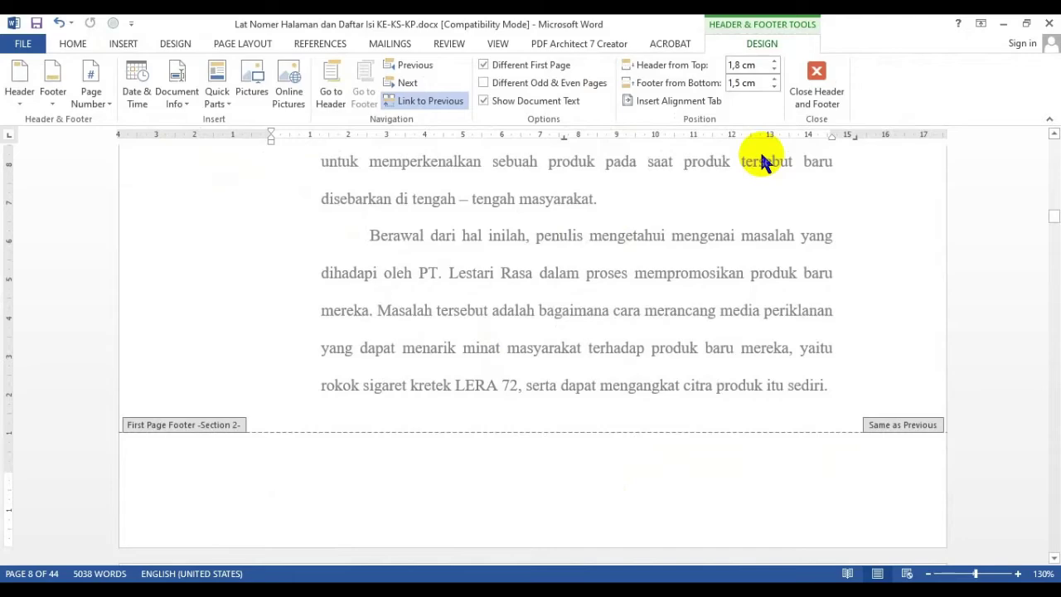
{"action": "left_click", "coordinate": [814, 83]}
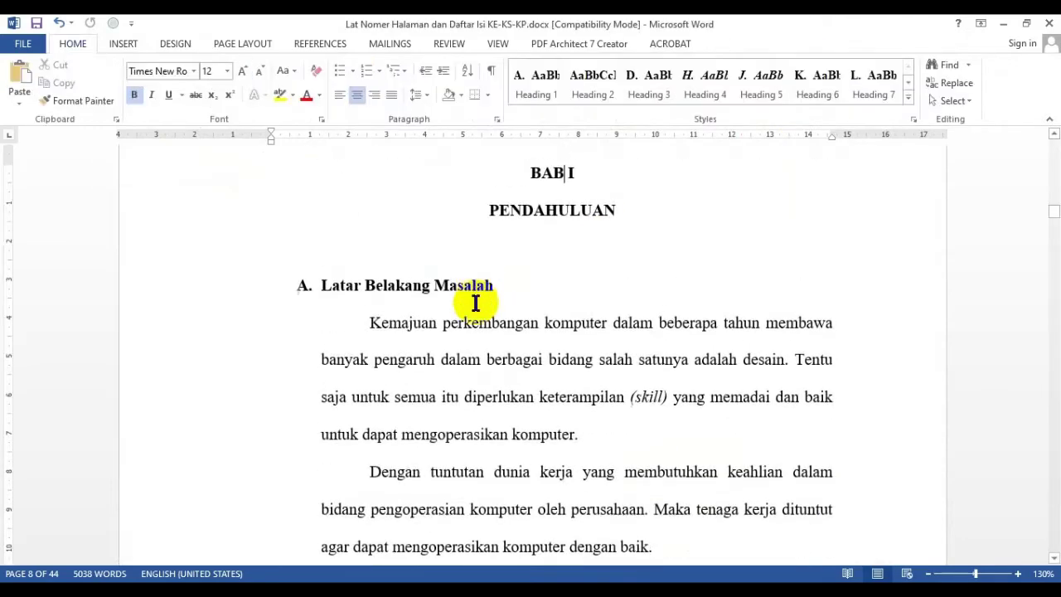
Open the first-page footer of the BAB I section for editing and unlink it from the previous section
{"action": "scroll", "coordinate": [605, 290], "scroll_direction": "up", "scroll_amount": 2}
{"action": "left_click", "coordinate": [551, 286]}
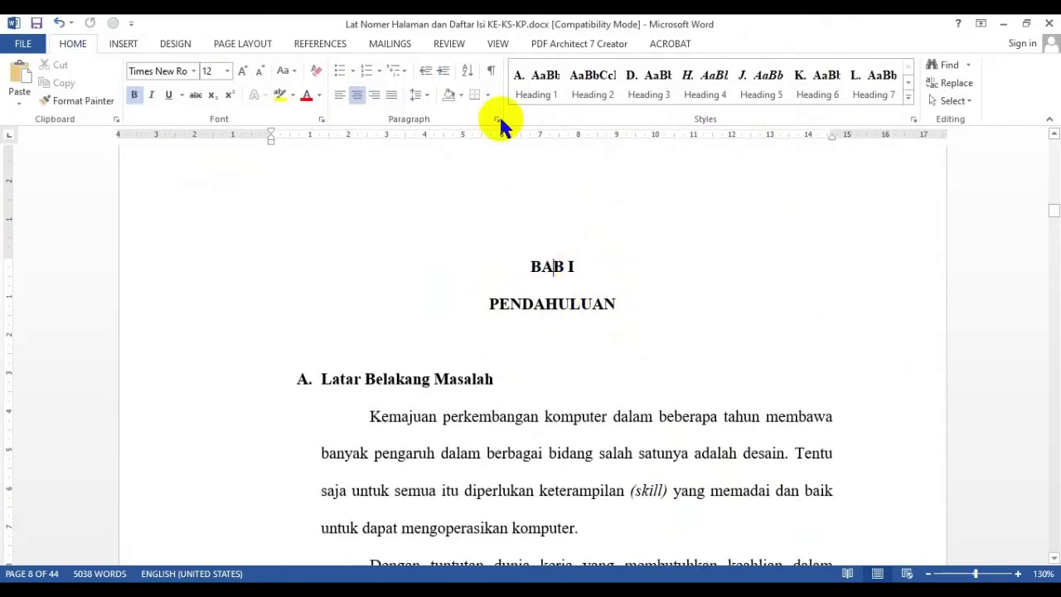
{"action": "left_click", "coordinate": [126, 46]}
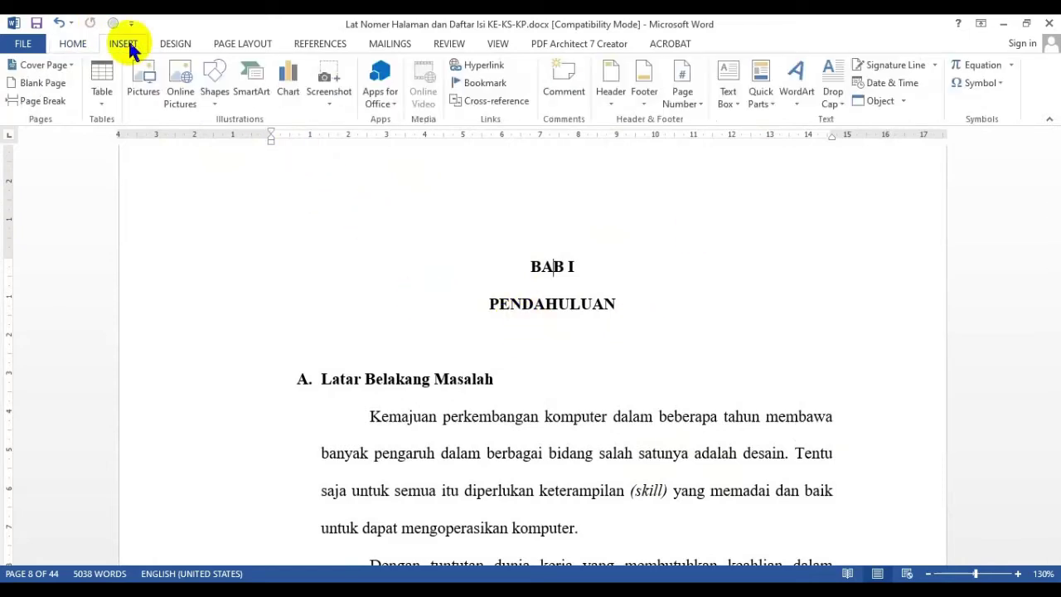
{"action": "left_click", "coordinate": [644, 93]}
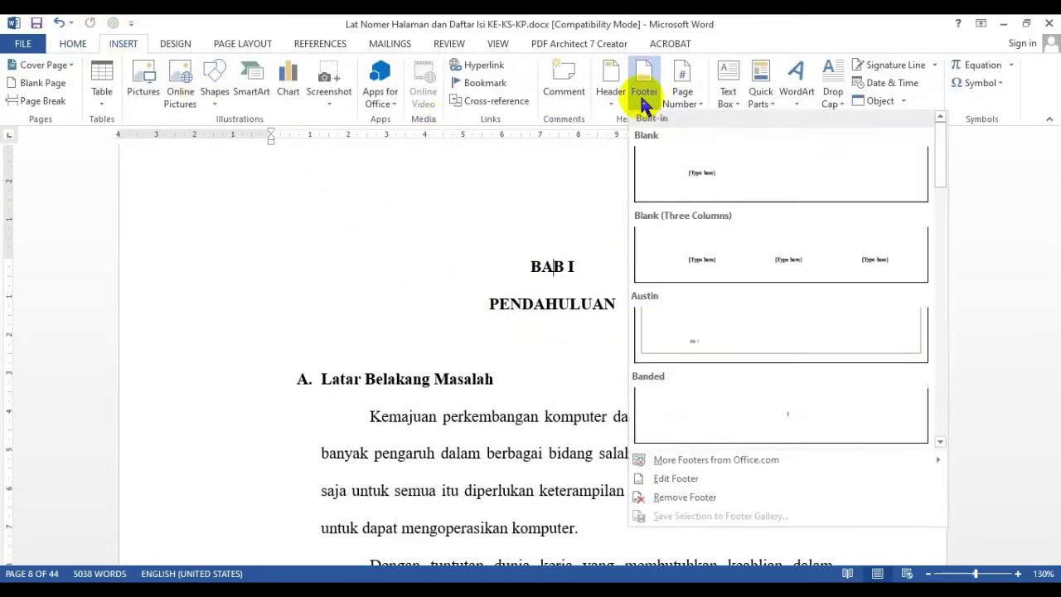
{"action": "left_click", "coordinate": [673, 488]}
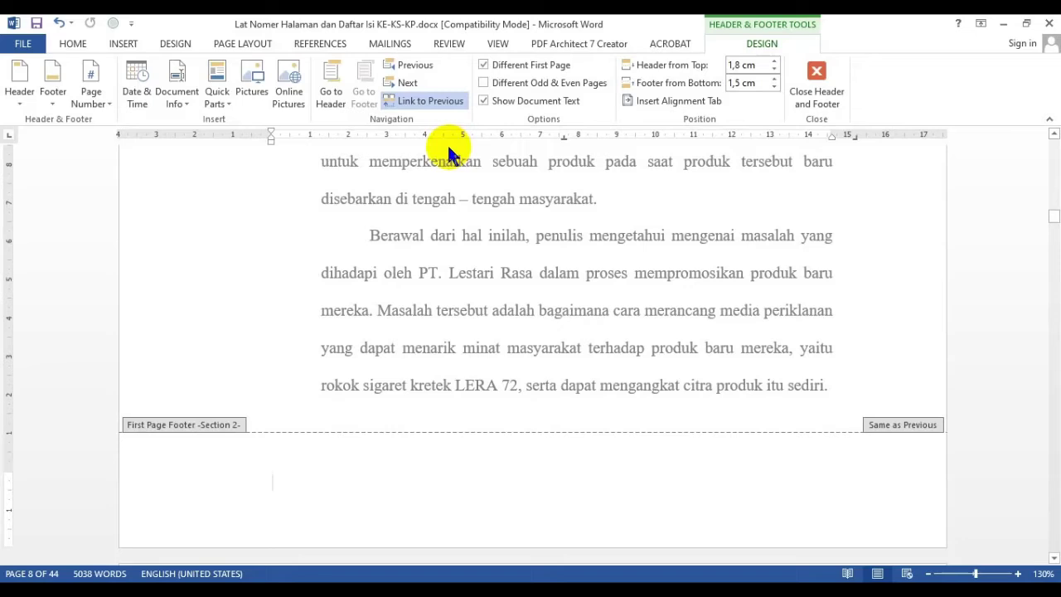
{"action": "left_click", "coordinate": [423, 106]}
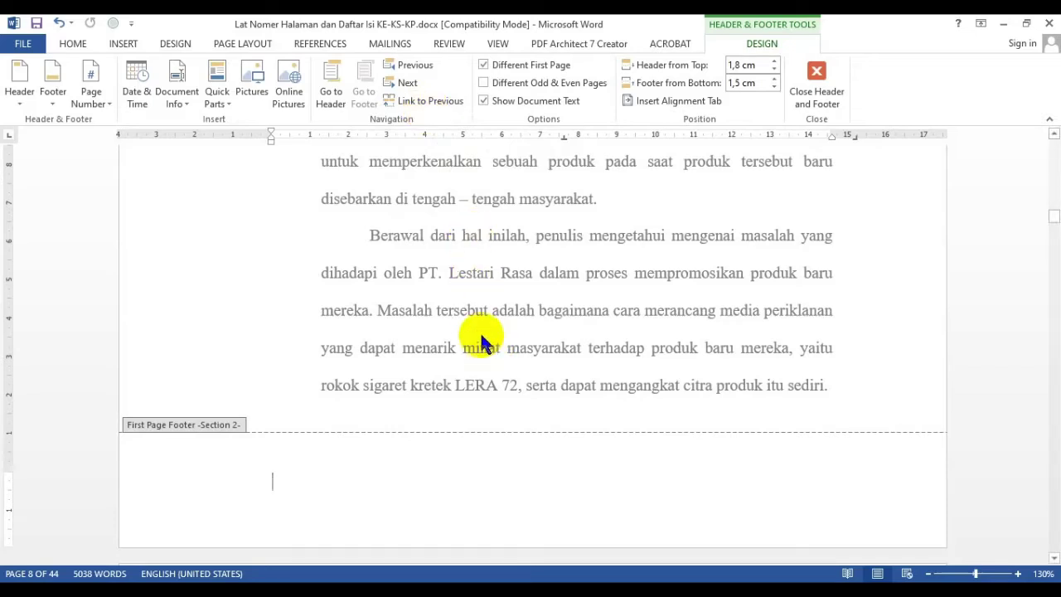
Centre the line in the BAB I section's first-page footer and insert a Plain Number page number at the current position
{"action": "left_click", "coordinate": [72, 45]}
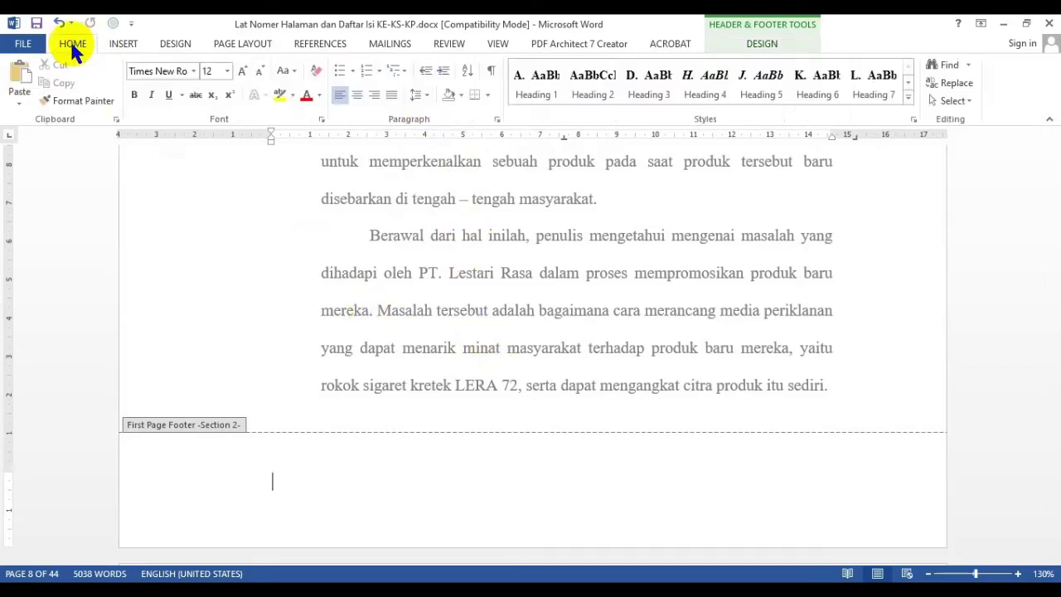
{"action": "left_click", "coordinate": [357, 96]}
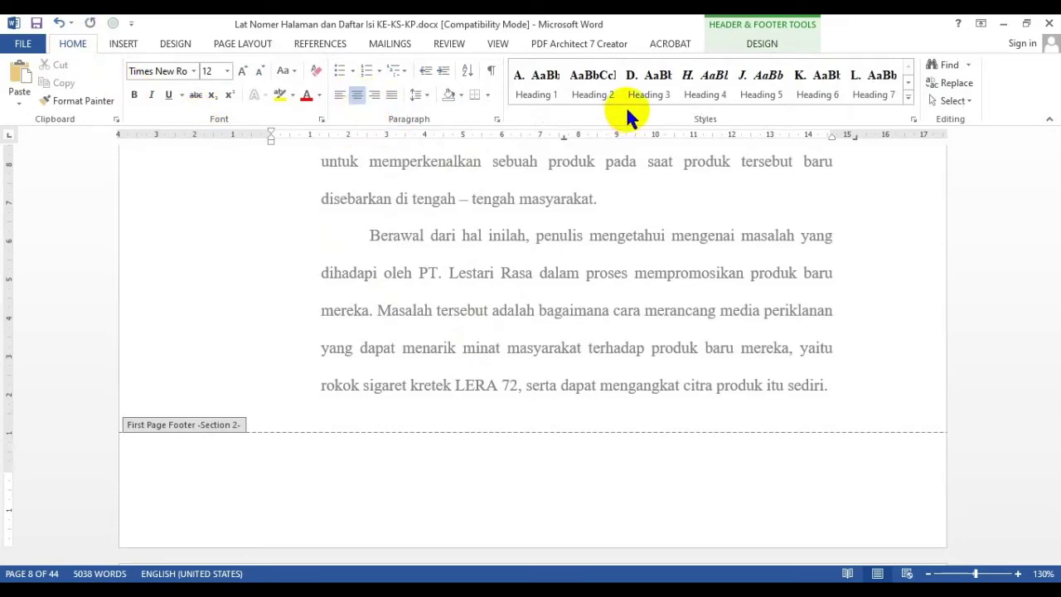
{"action": "left_click", "coordinate": [763, 45]}
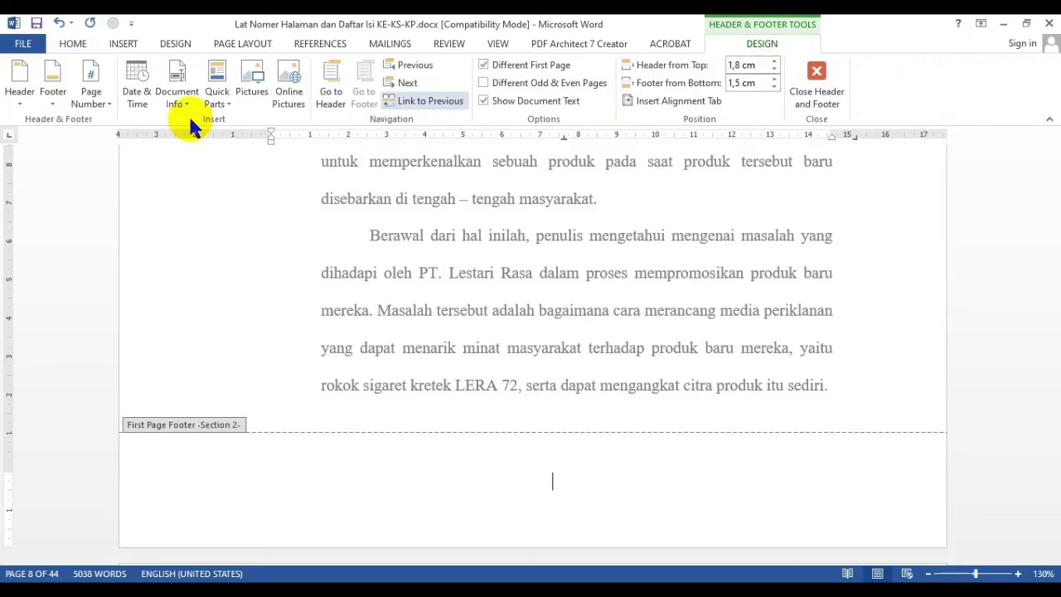
{"action": "left_click", "coordinate": [87, 95]}
{"action": "mouse_move", "coordinate": [129, 177]}
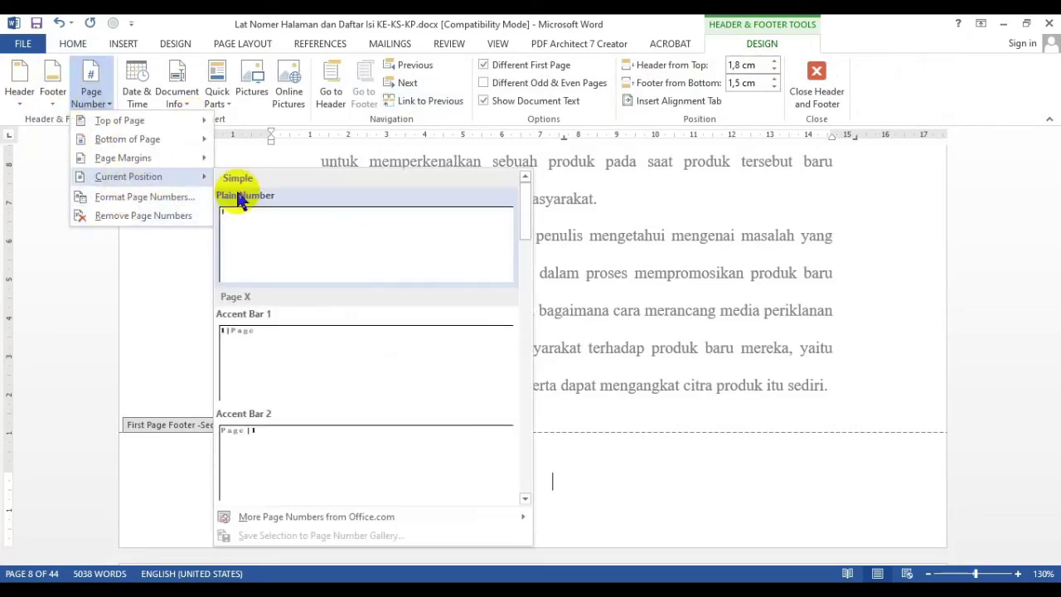
{"action": "left_click", "coordinate": [264, 238]}
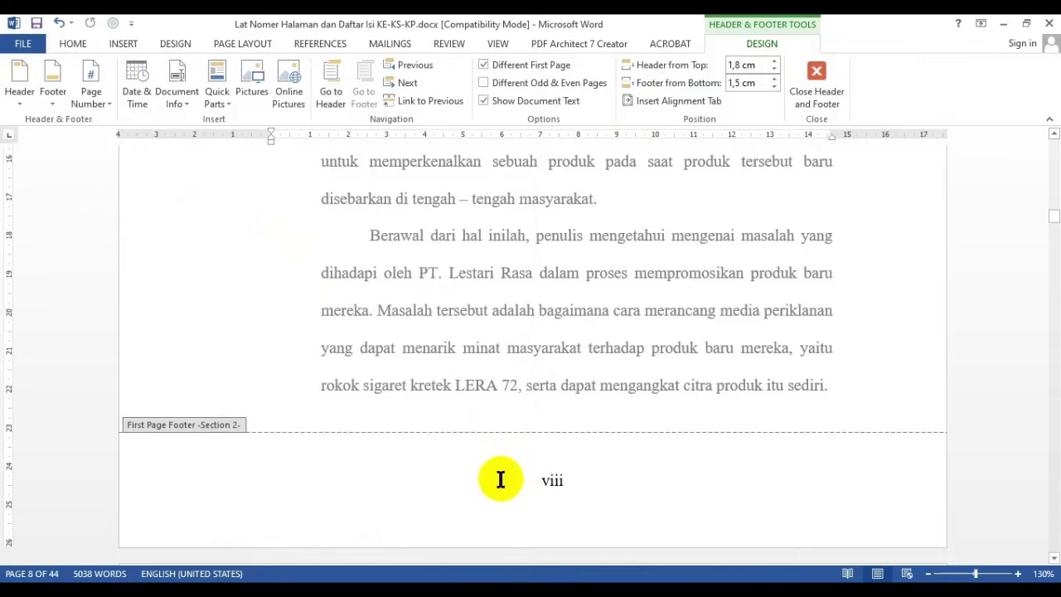
Format the BAB I section's page number as 1, 2, 3, starting at 1, and close the footer
{"action": "left_click_drag", "start_coordinate": [497, 481], "coordinate": [595, 481]}
{"action": "left_click", "coordinate": [91, 97]}
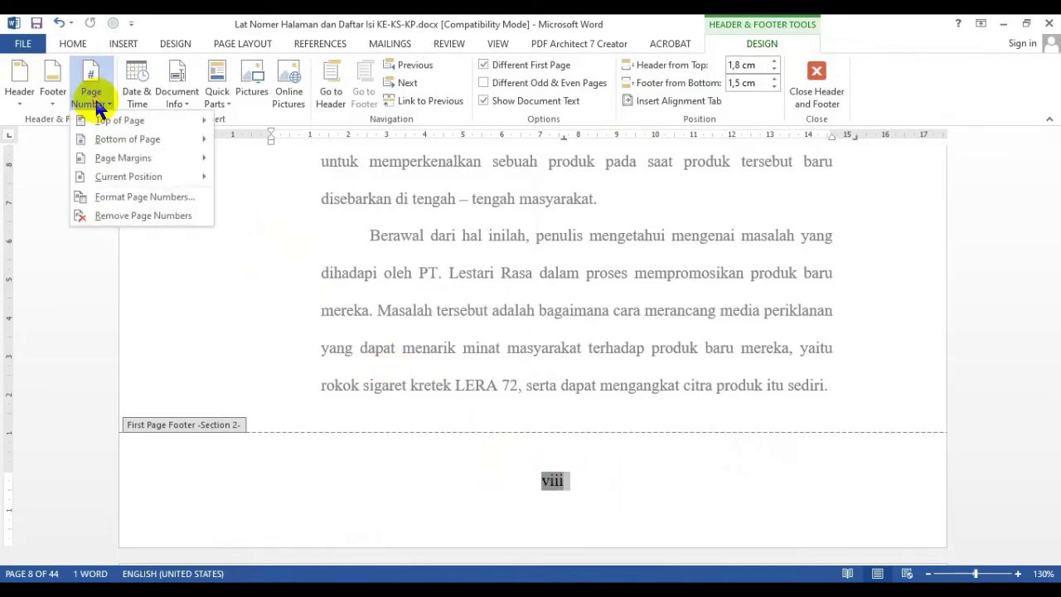
{"action": "left_click", "coordinate": [141, 199]}
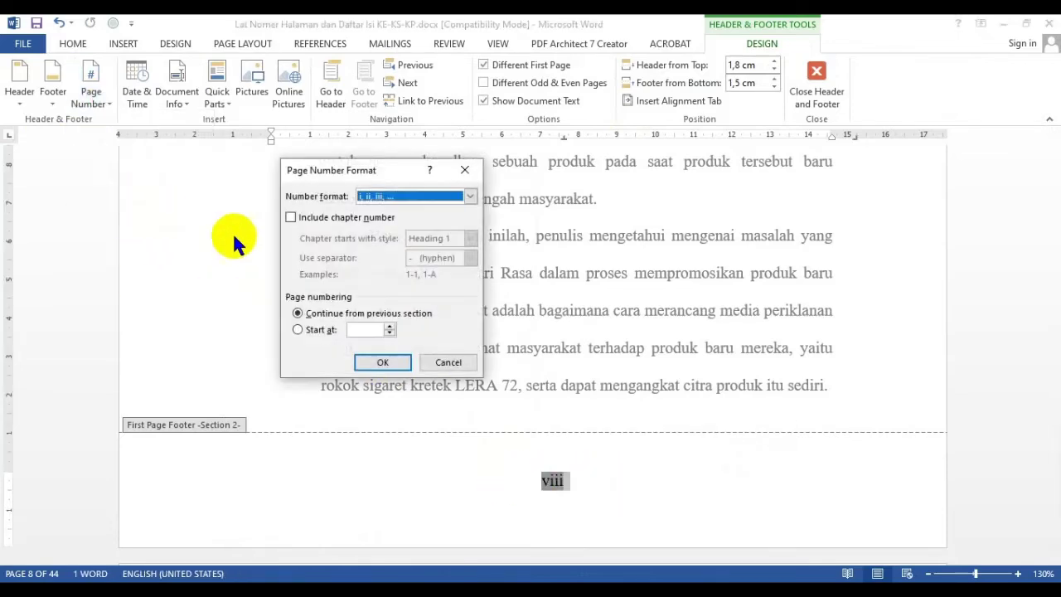
{"action": "left_click", "coordinate": [470, 196]}
{"action": "left_click", "coordinate": [396, 211]}
{"action": "left_click", "coordinate": [314, 329]}
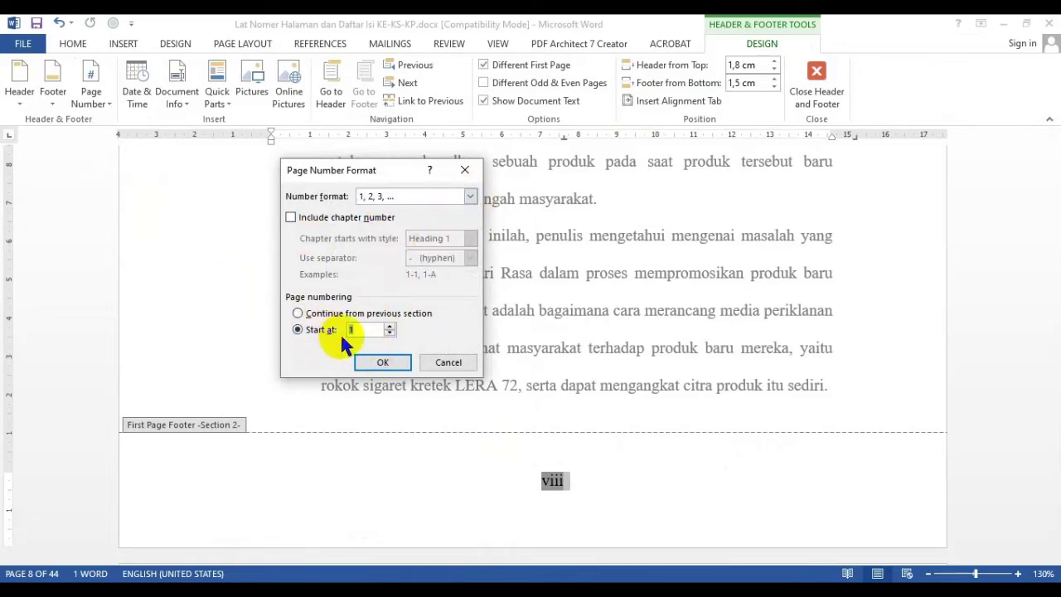
{"action": "left_click", "coordinate": [382, 363]}
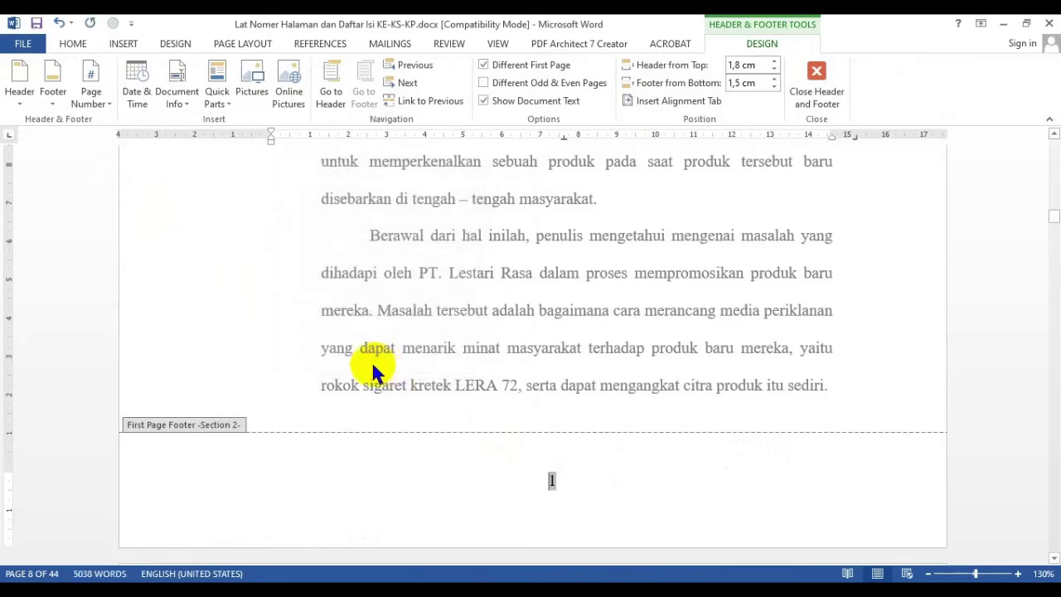
{"action": "left_click", "coordinate": [817, 97]}
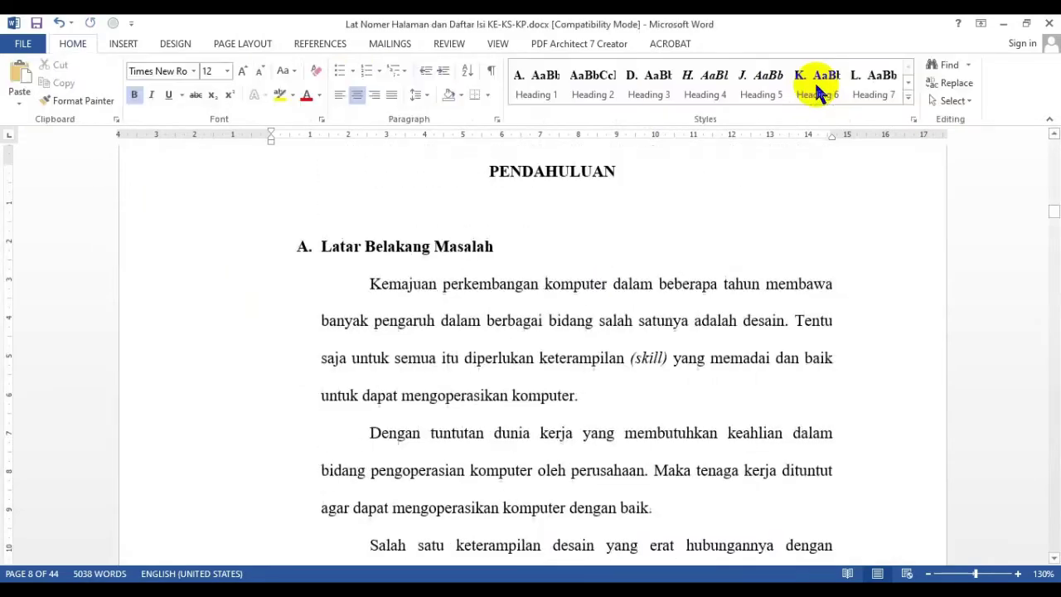
Examine the page numbers at the foot of the BAB I opening page and the page that follows it
{"action": "scroll", "coordinate": [540, 260], "scroll_direction": "up", "scroll_amount": 4}
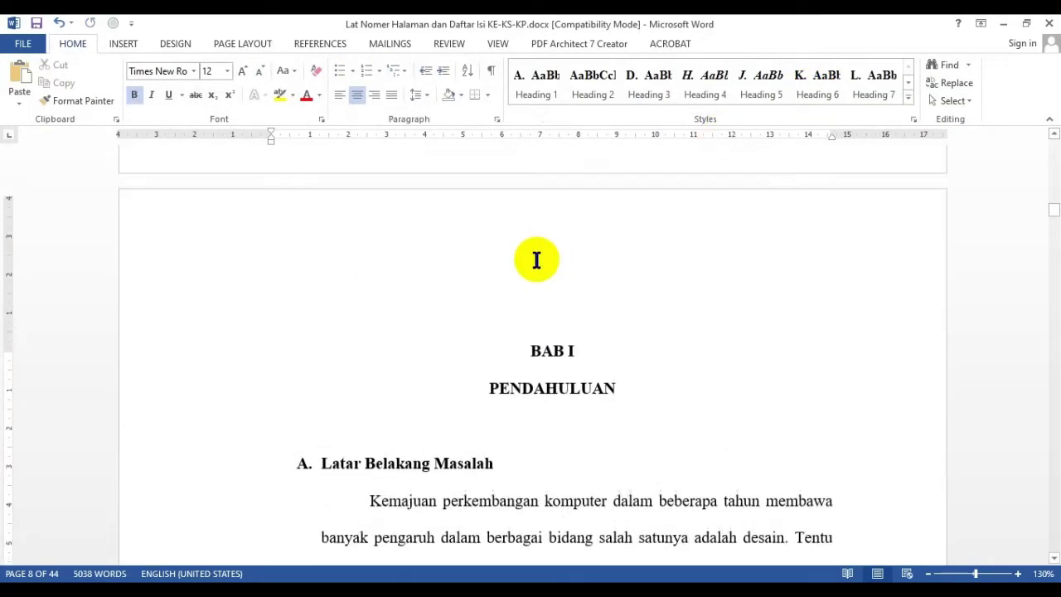
{"action": "scroll", "coordinate": [397, 290], "scroll_direction": "down", "scroll_amount": 12}
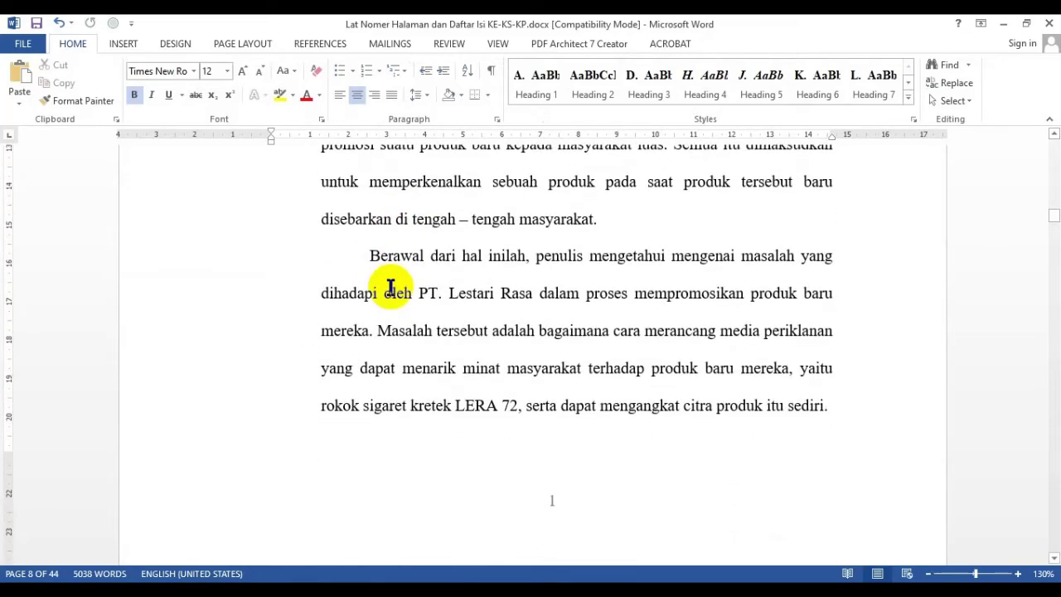
{"action": "scroll", "coordinate": [391, 287], "scroll_direction": "down", "scroll_amount": 3}
{"action": "scroll", "coordinate": [391, 290], "scroll_direction": "down", "scroll_amount": 9}
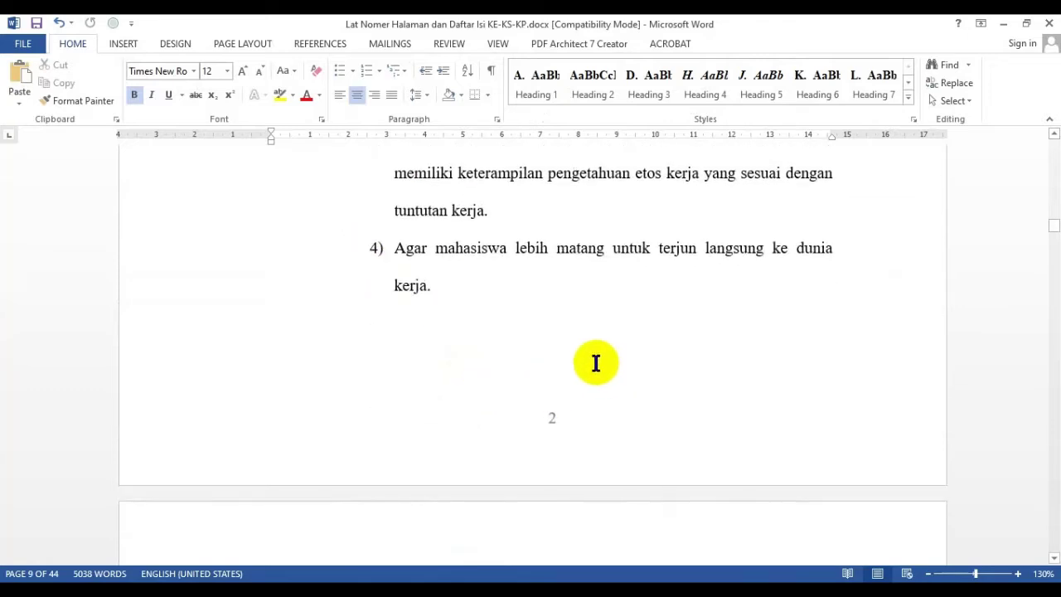
{"action": "scroll", "coordinate": [597, 362], "scroll_direction": "up", "scroll_amount": 14}
{"action": "scroll", "coordinate": [360, 207], "scroll_direction": "up", "scroll_amount": 5}
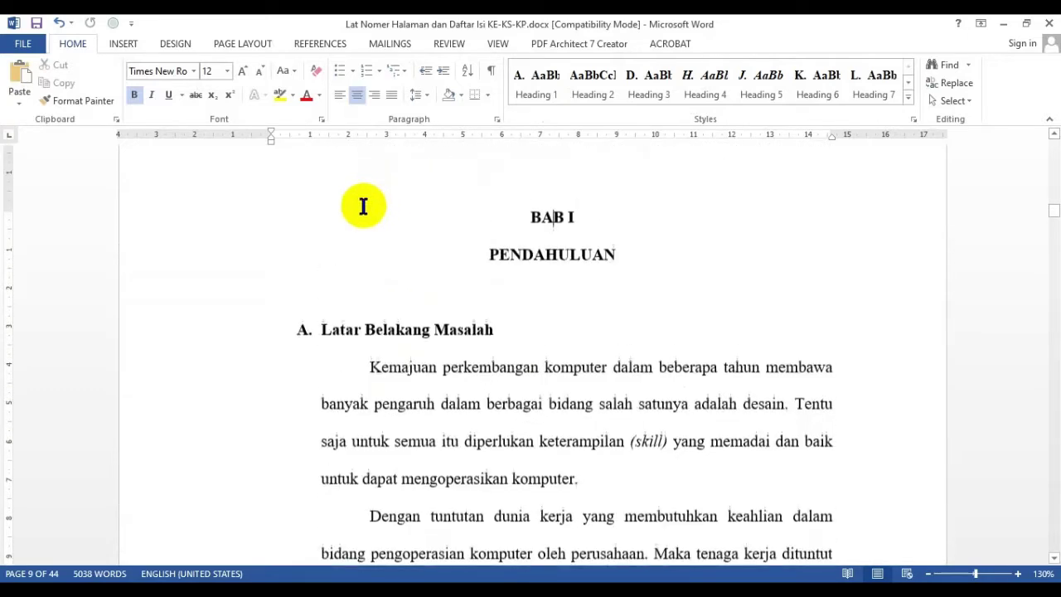
{"action": "scroll", "coordinate": [514, 274], "scroll_direction": "down", "scroll_amount": 2}
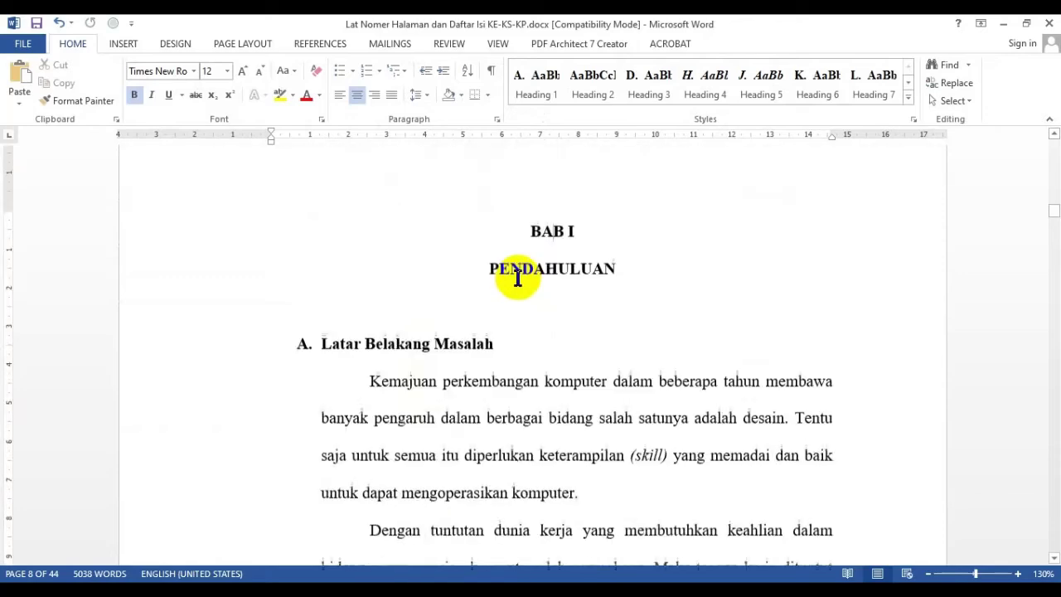
{"action": "left_click_drag", "start_coordinate": [532, 214], "coordinate": [581, 241]}
{"action": "scroll", "coordinate": [527, 252], "scroll_direction": "up", "scroll_amount": 2}
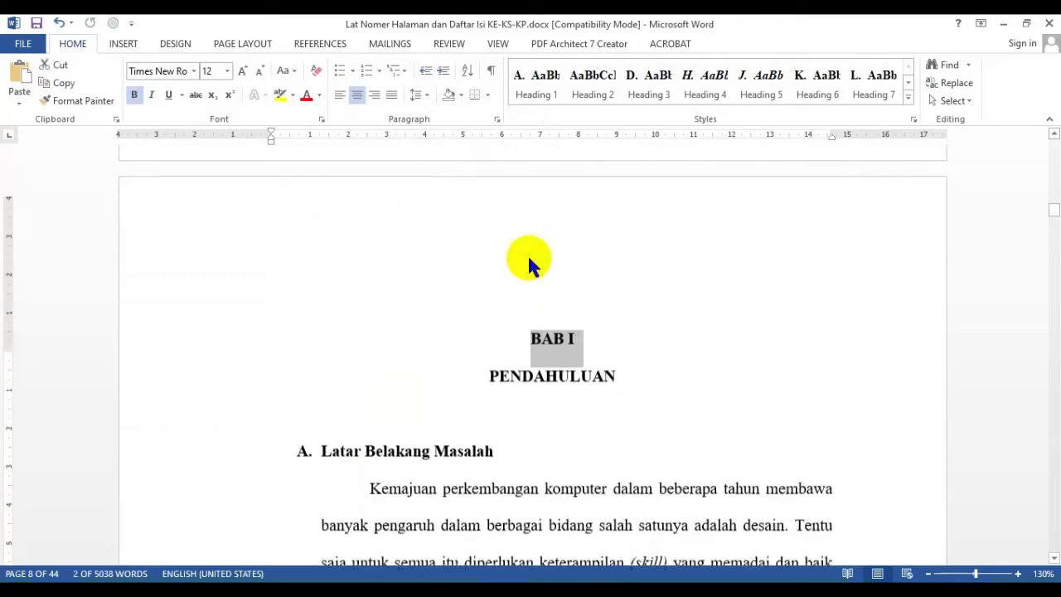
{"action": "scroll", "coordinate": [465, 298], "scroll_direction": "down", "scroll_amount": 10}
{"action": "scroll", "coordinate": [535, 365], "scroll_direction": "down", "scroll_amount": 2}
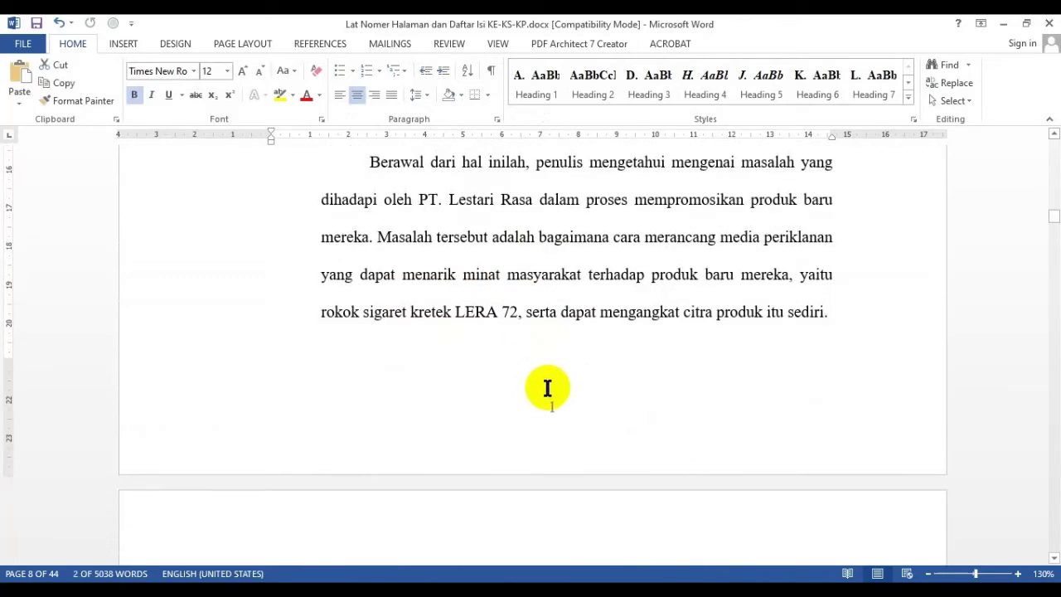
{"action": "scroll", "coordinate": [548, 389], "scroll_direction": "down", "scroll_amount": 5}
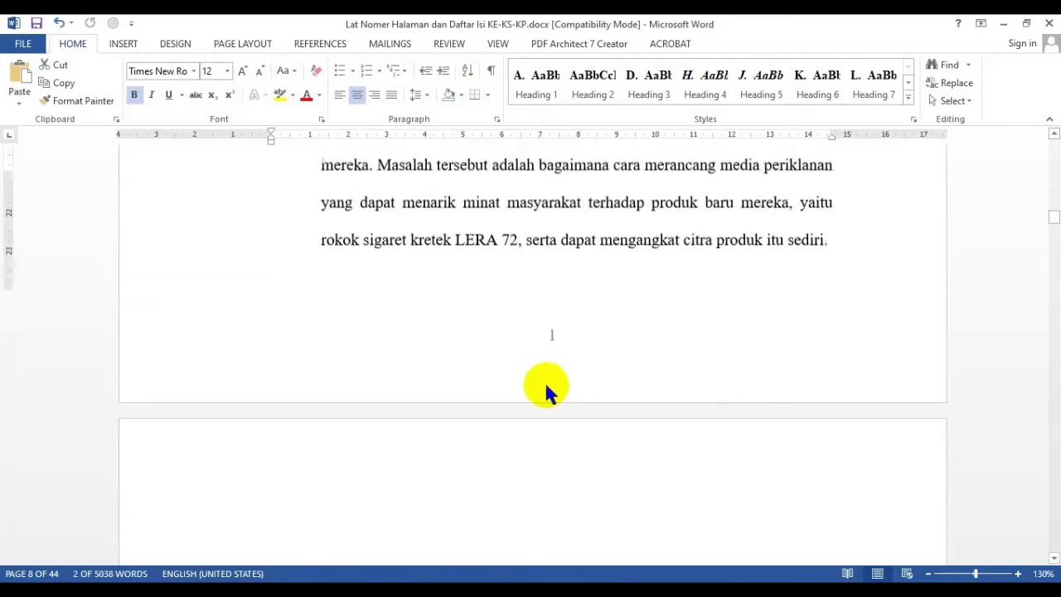
{"action": "scroll", "coordinate": [542, 379], "scroll_direction": "up", "scroll_amount": 1}
{"action": "scroll", "coordinate": [524, 369], "scroll_direction": "up", "scroll_amount": 2}
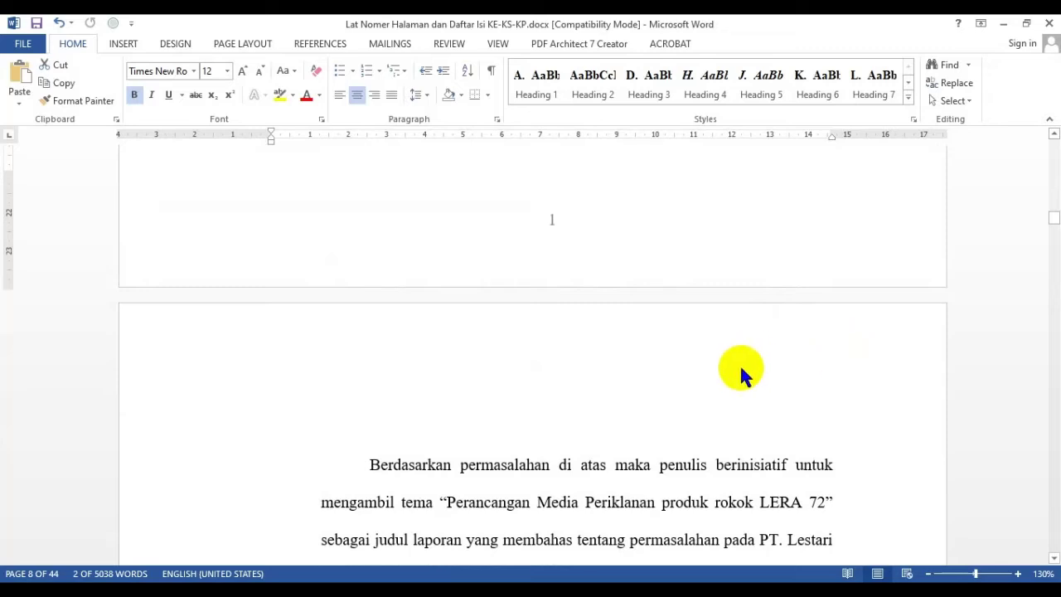
{"action": "scroll", "coordinate": [583, 443], "scroll_direction": "down", "scroll_amount": 1}
{"action": "left_click_drag", "start_coordinate": [552, 395], "coordinate": [628, 422]}
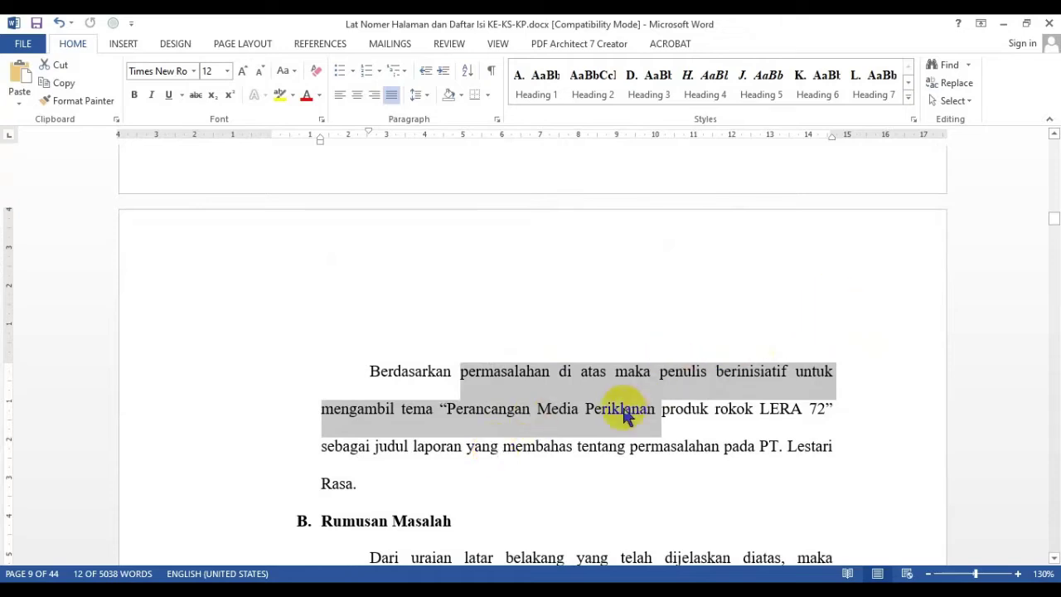
{"action": "left_click", "coordinate": [625, 408]}
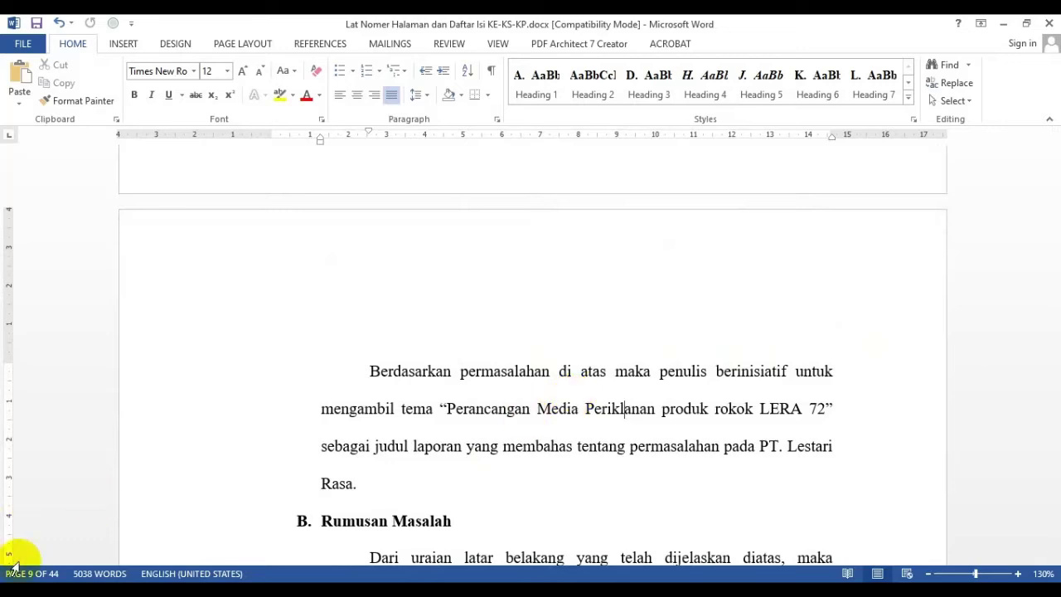
Insert a Next Page section break at the end of the BAB I opening page and delete the blank line above the "Berdasarkan permasalahan" paragraph
{"action": "scroll", "coordinate": [729, 341], "scroll_direction": "up", "scroll_amount": 6}
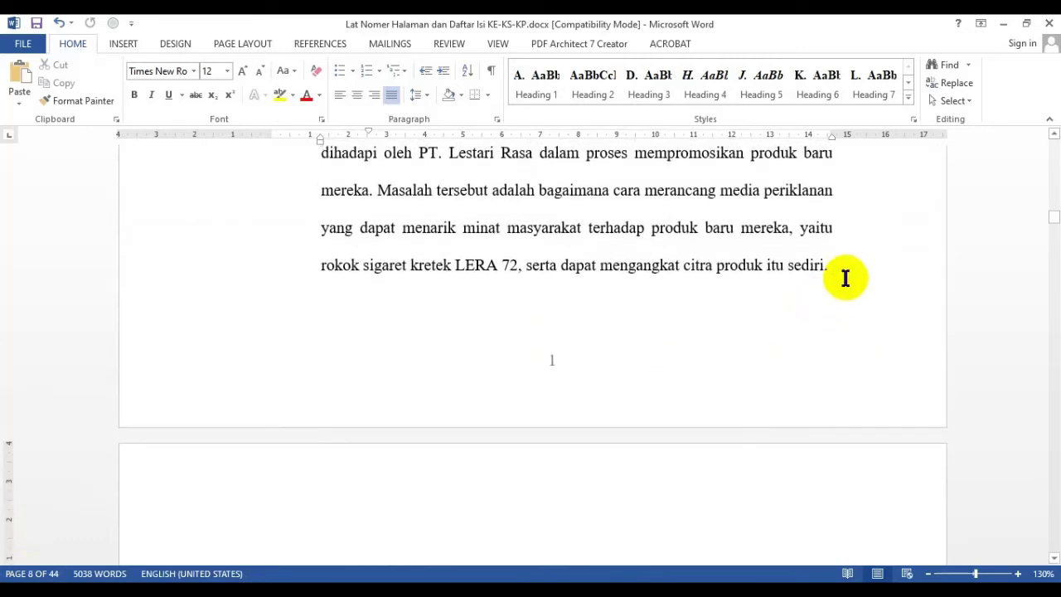
{"action": "left_click", "coordinate": [843, 301]}
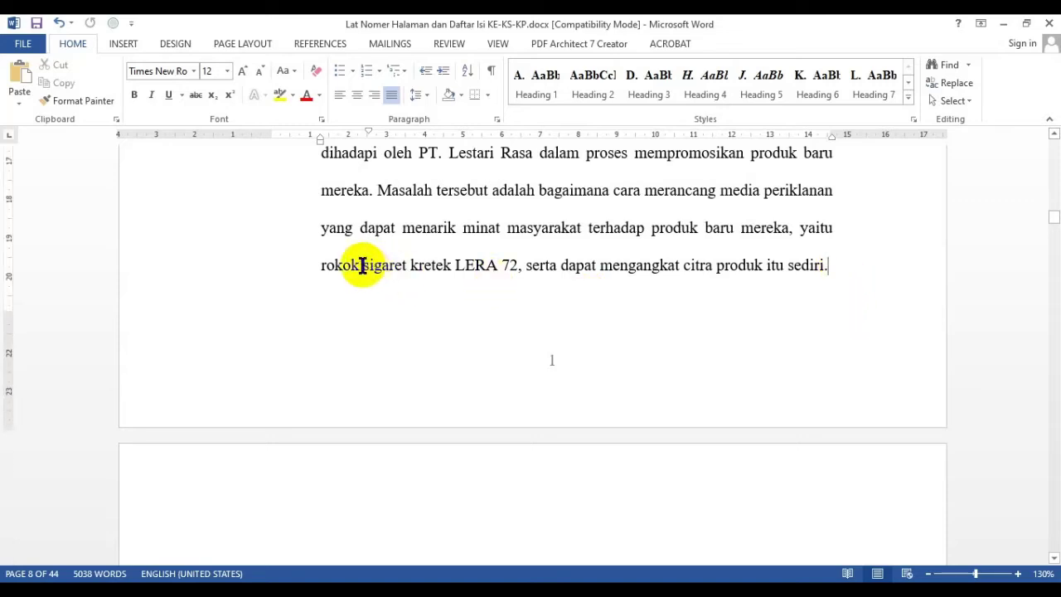
{"action": "left_click", "coordinate": [232, 44]}
{"action": "left_click", "coordinate": [198, 65]}
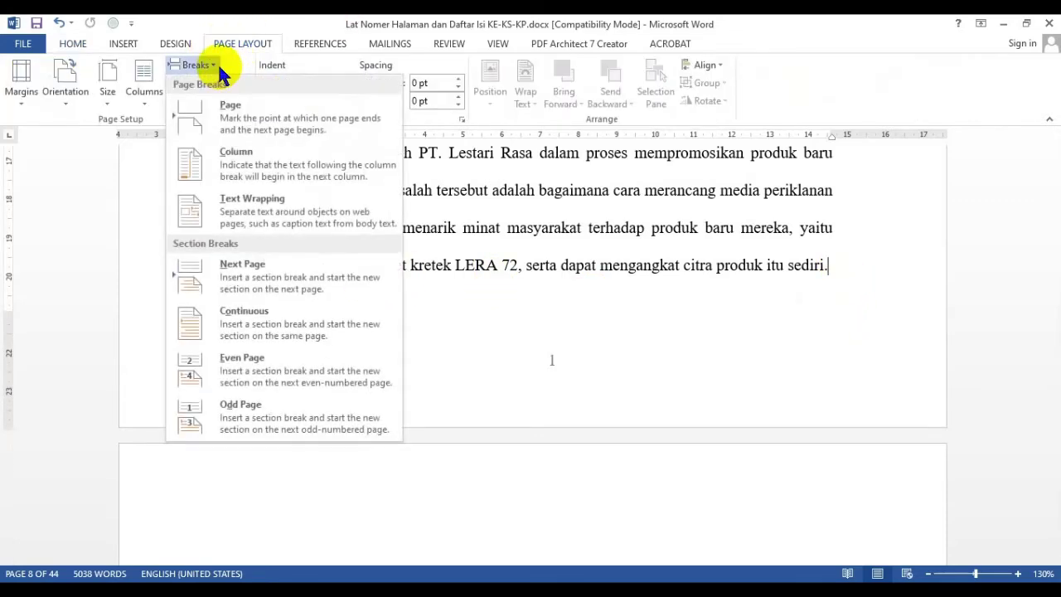
{"action": "left_click", "coordinate": [284, 286]}
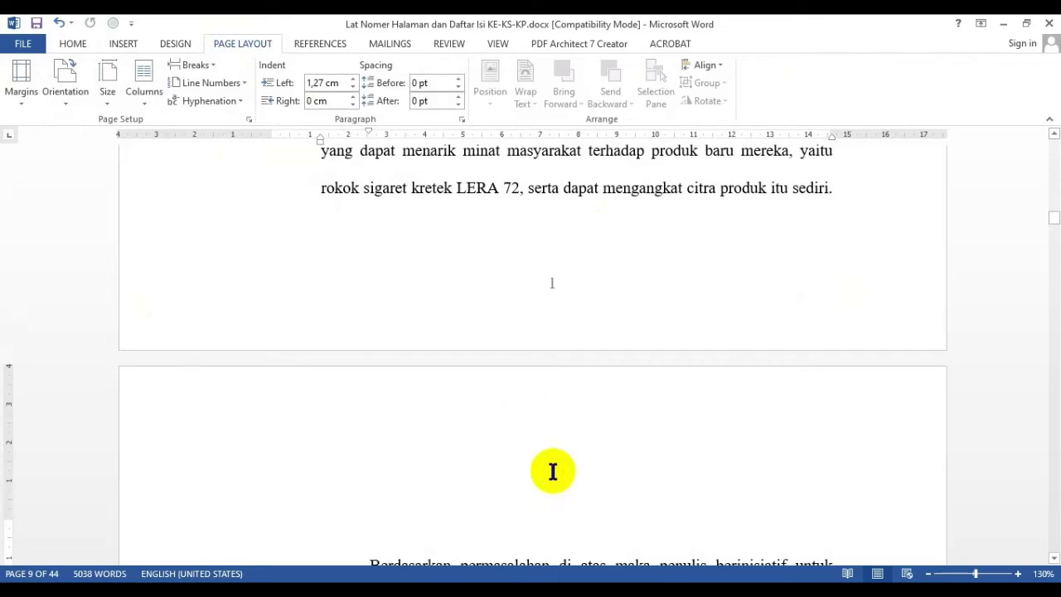
{"action": "key", "text": "BackSpace"}
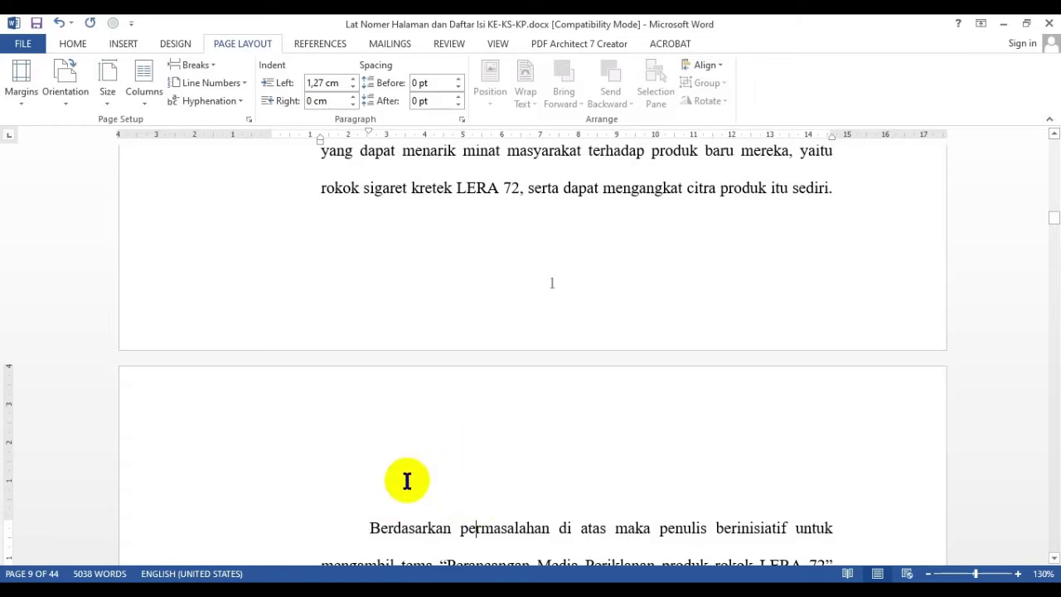
Examine the page number and previous-section link in the first-page footer of the section starting with "Berdasarkan permasalahan"
{"action": "scroll", "coordinate": [479, 462], "scroll_direction": "down", "scroll_amount": 10}
{"action": "scroll", "coordinate": [487, 456], "scroll_direction": "down", "scroll_amount": 5}
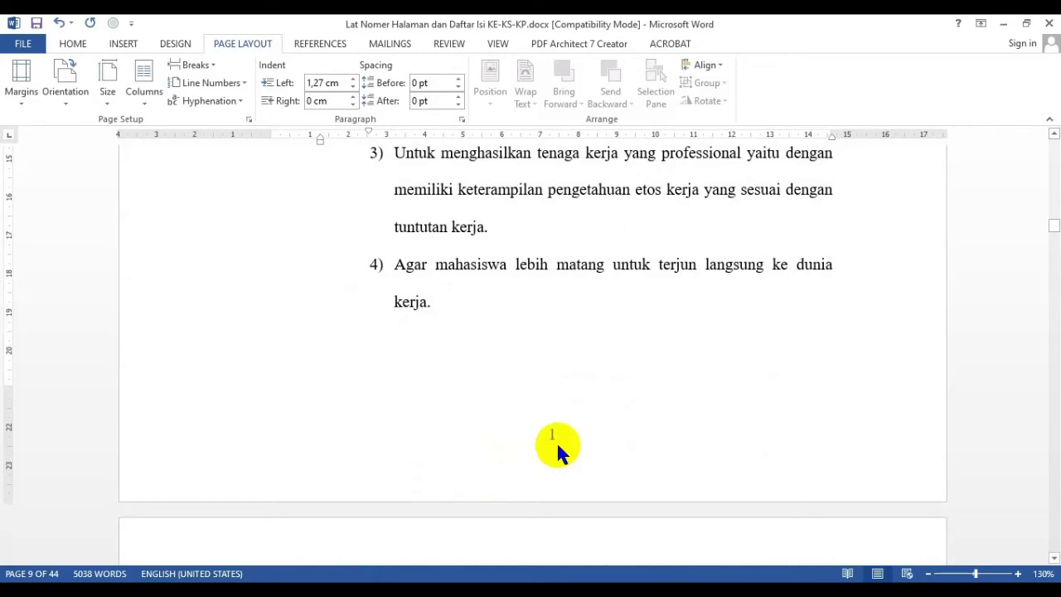
{"action": "scroll", "coordinate": [549, 440], "scroll_direction": "up", "scroll_amount": 15}
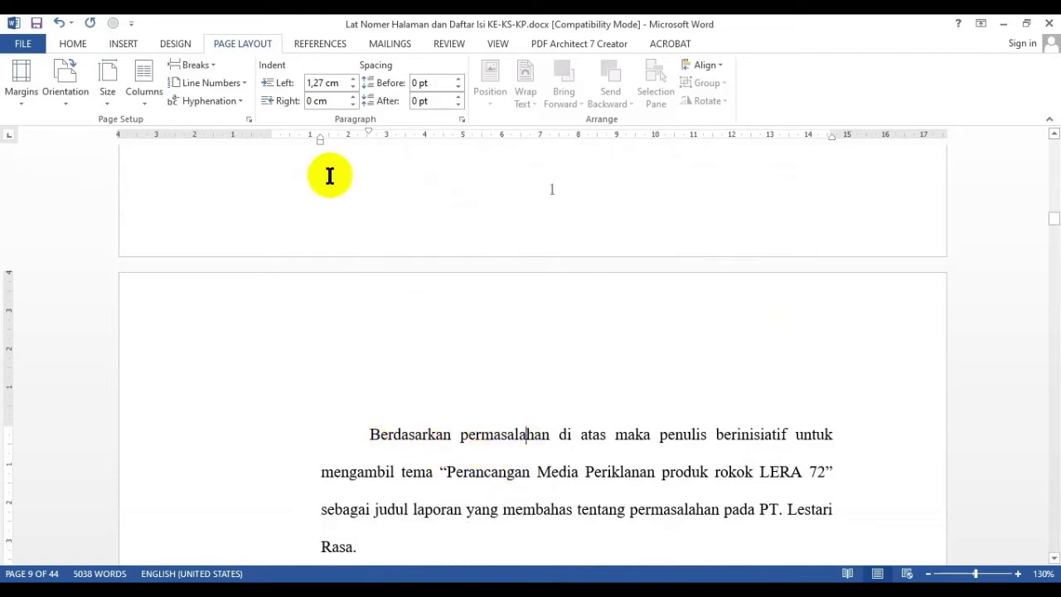
{"action": "left_click", "coordinate": [123, 43]}
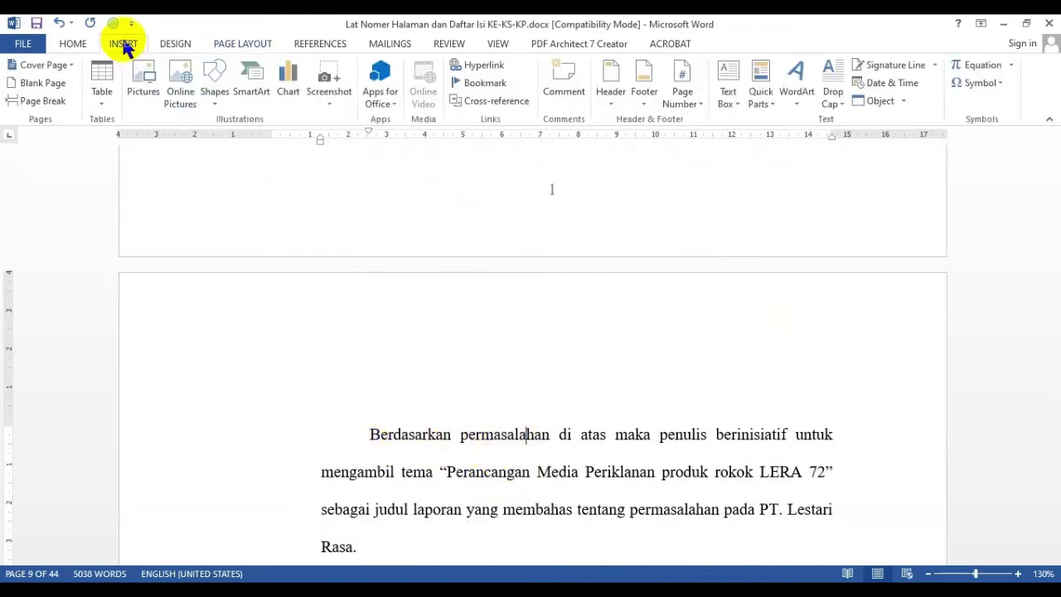
{"action": "left_click", "coordinate": [646, 98]}
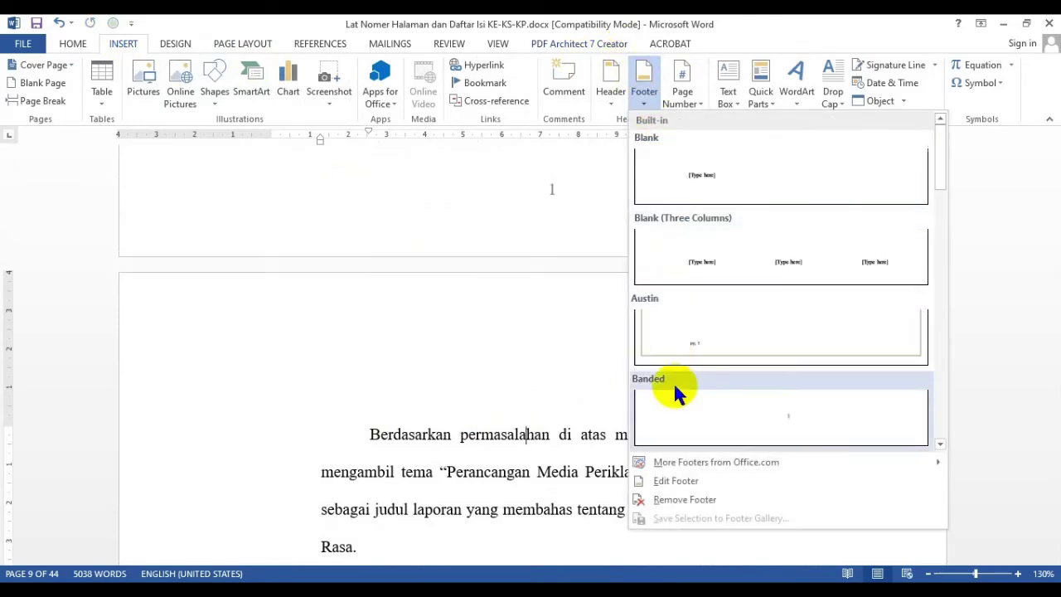
{"action": "left_click", "coordinate": [668, 480]}
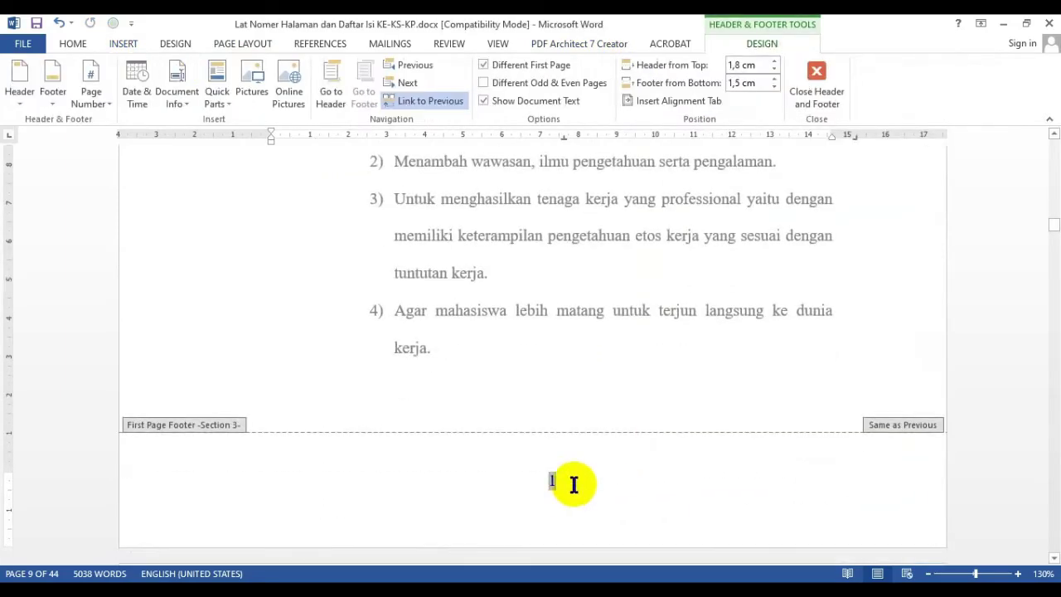
{"action": "left_click", "coordinate": [635, 480]}
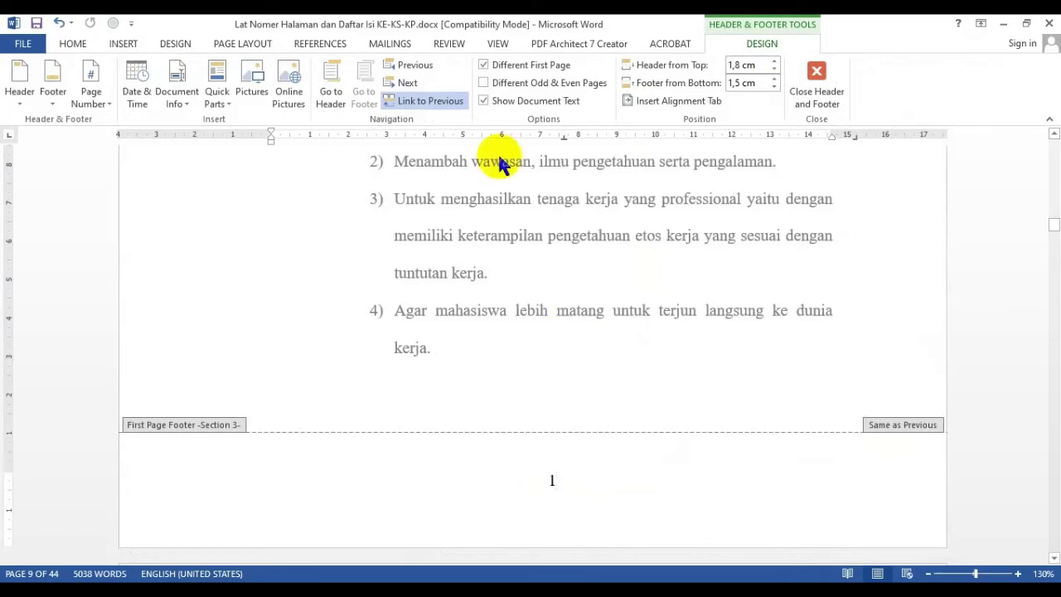
{"action": "left_click", "coordinate": [833, 91]}
Unlink the first-page footer of the section starting with "Berdasarkan permasalahan" from the previous section and delete its page number
{"action": "scroll", "coordinate": [623, 171], "scroll_direction": "up", "scroll_amount": 3}
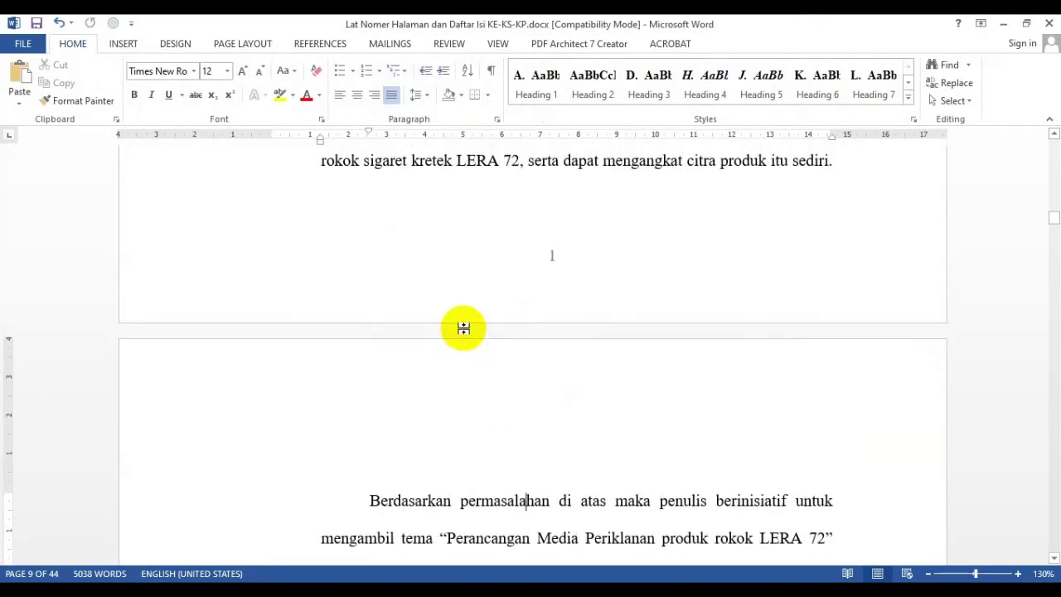
{"action": "scroll", "coordinate": [462, 326], "scroll_direction": "down", "scroll_amount": 1}
{"action": "left_click", "coordinate": [527, 409]}
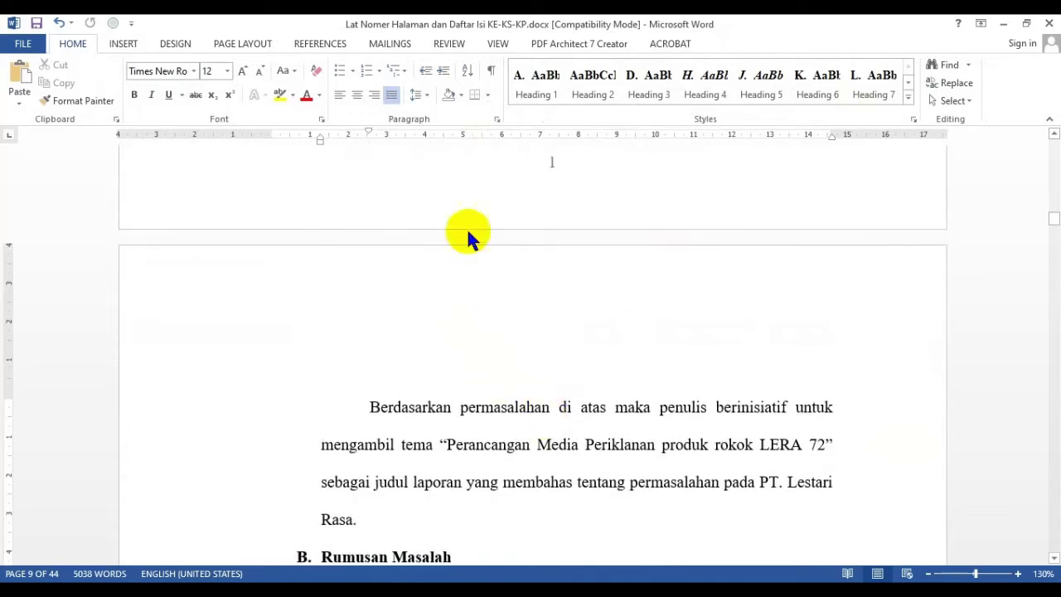
{"action": "left_click", "coordinate": [125, 44]}
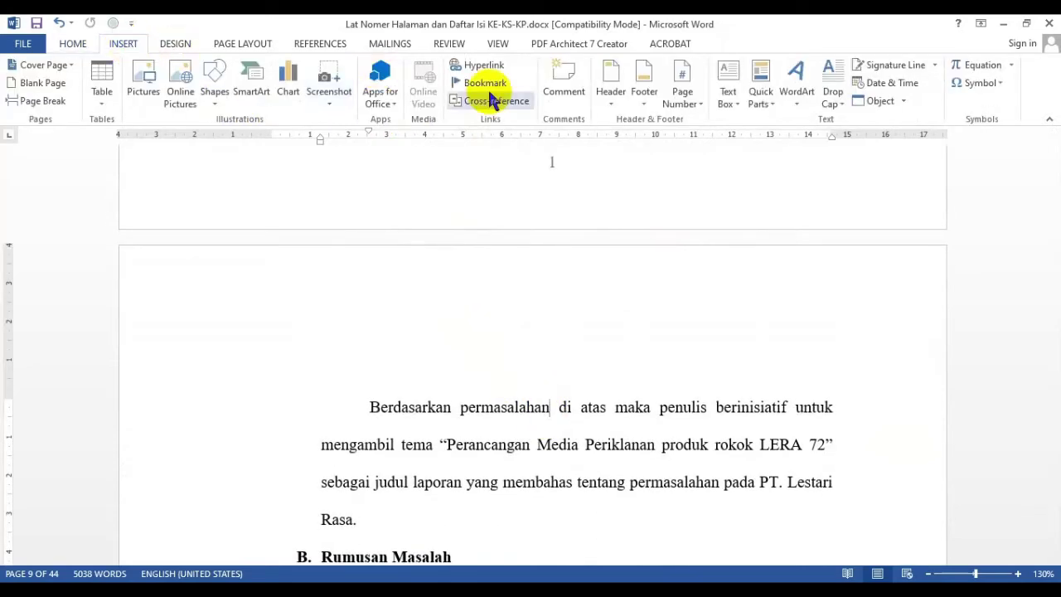
{"action": "left_click", "coordinate": [645, 91]}
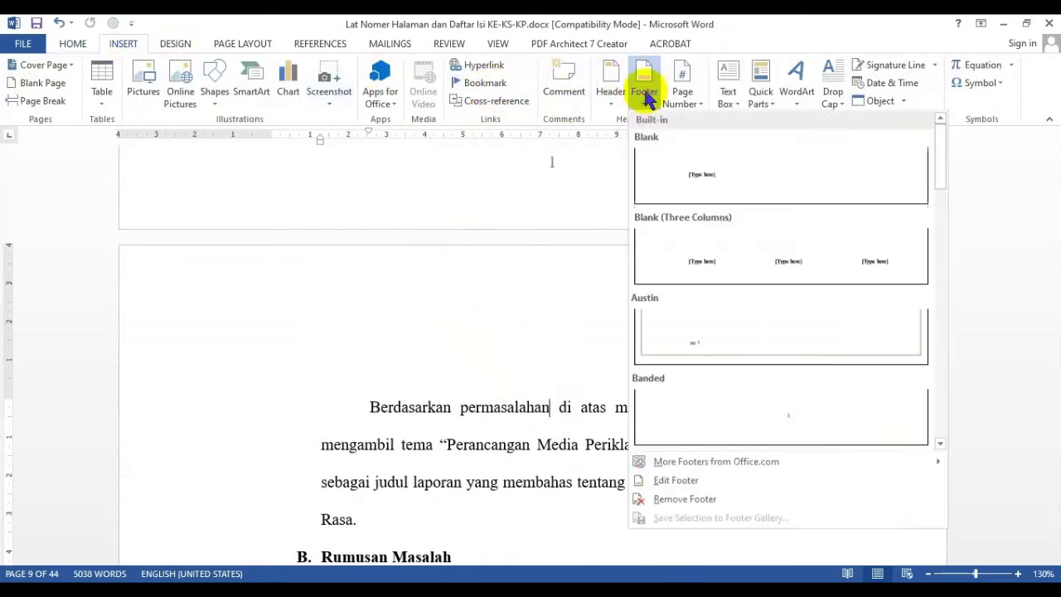
{"action": "left_click", "coordinate": [668, 481]}
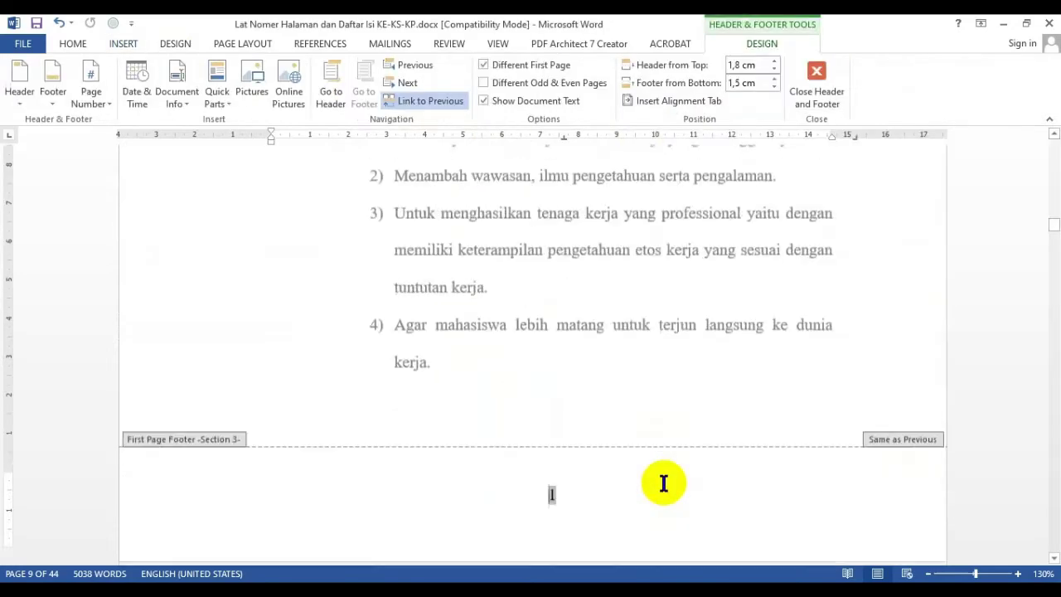
{"action": "left_click", "coordinate": [431, 103]}
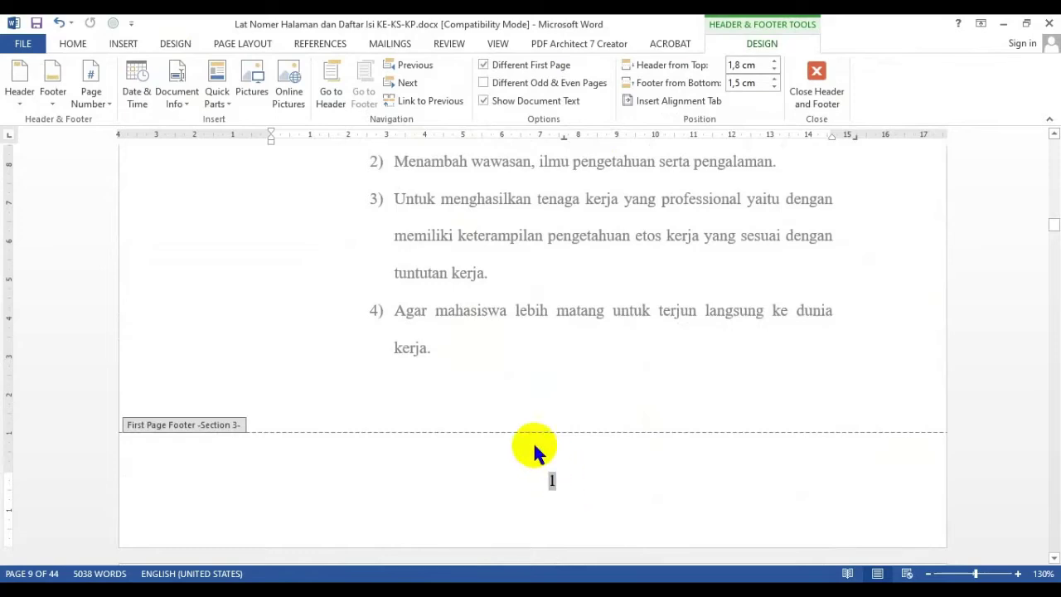
{"action": "left_click_drag", "start_coordinate": [531, 481], "coordinate": [627, 480]}
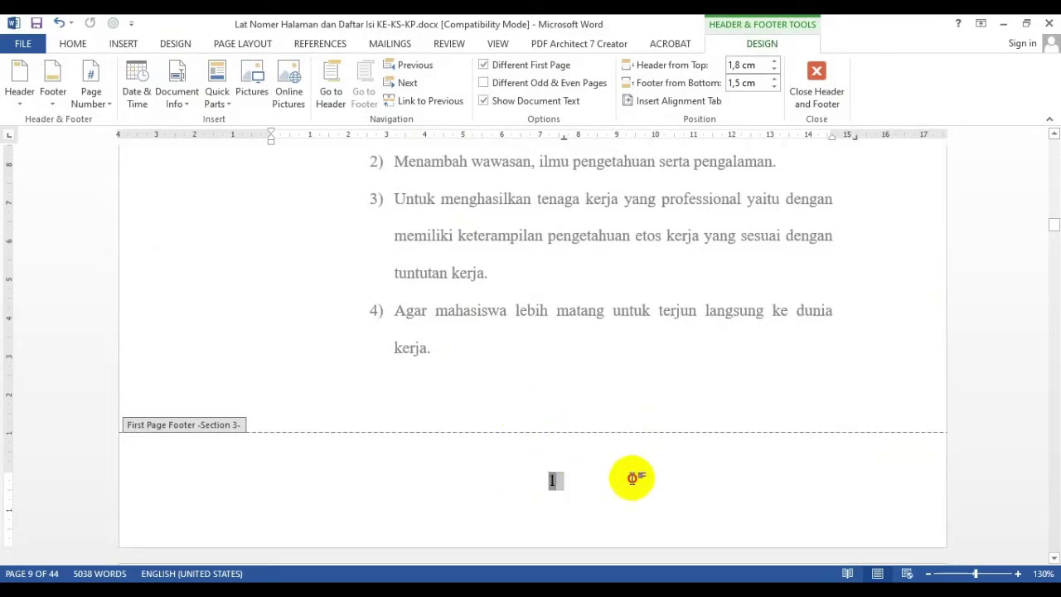
{"action": "key", "text": "Delete"}
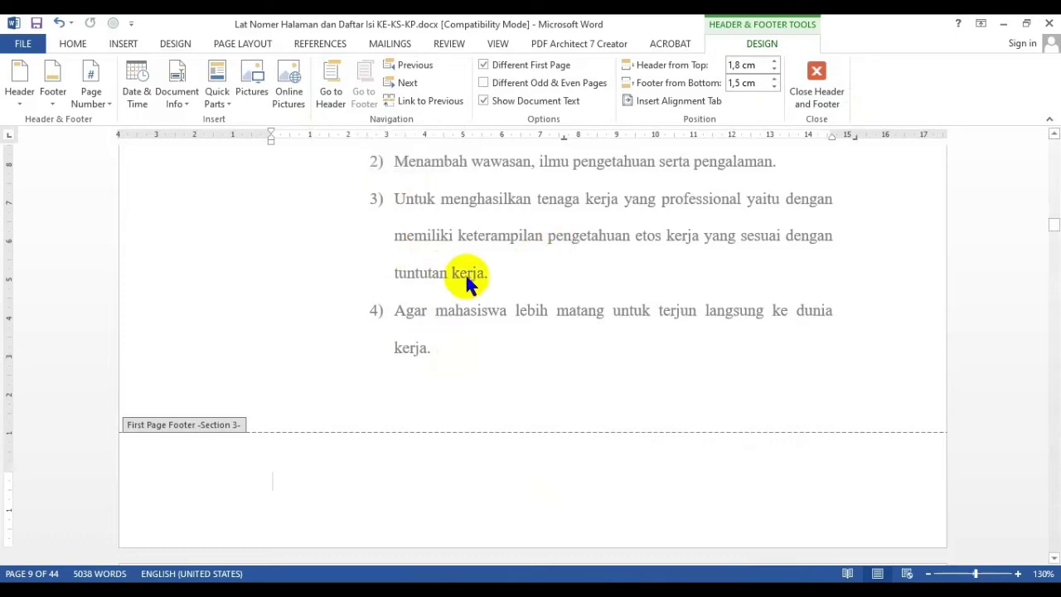
Unlink the same section's first-page header from the previous section and right-align the header line
{"action": "left_click", "coordinate": [330, 83]}
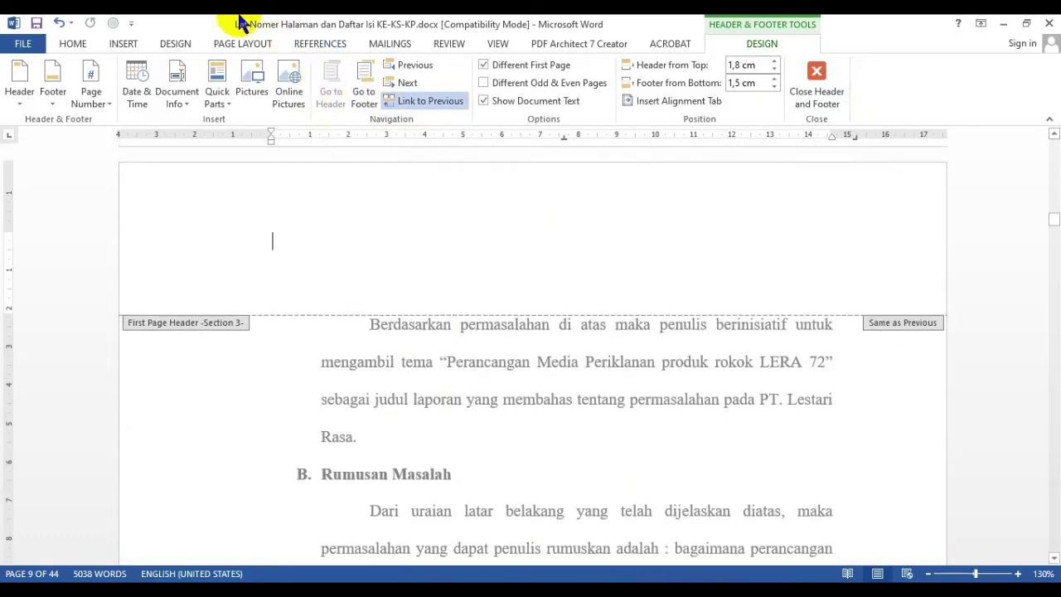
{"action": "left_click", "coordinate": [441, 103]}
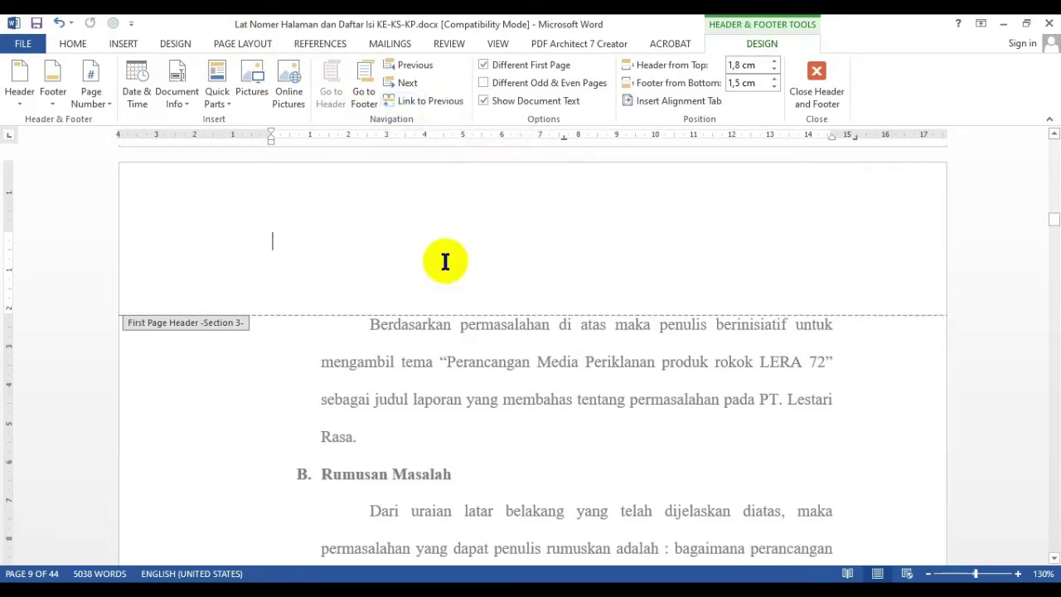
{"action": "left_click", "coordinate": [72, 43]}
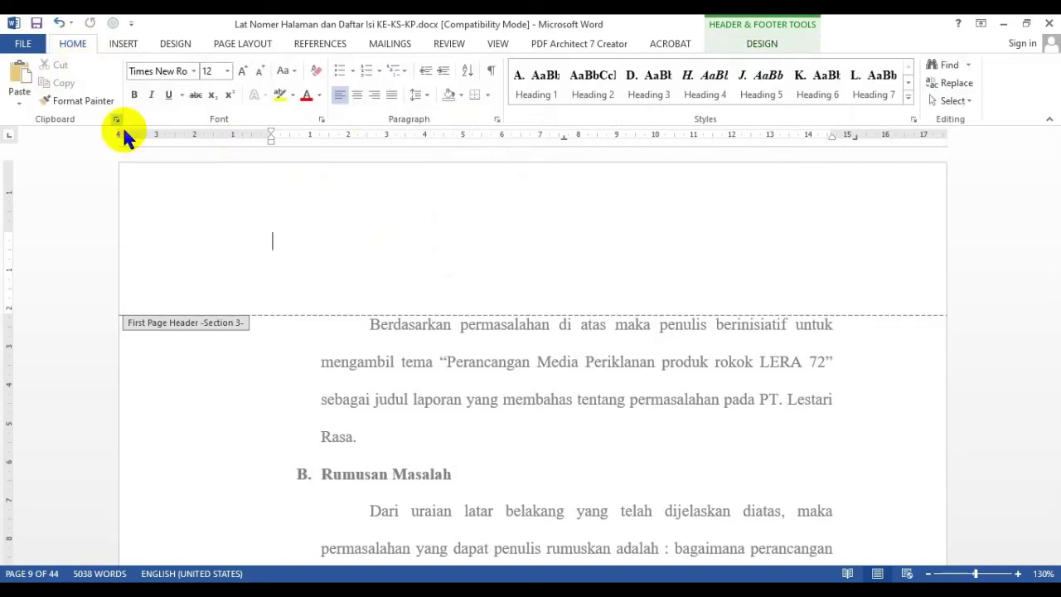
{"action": "left_click", "coordinate": [375, 97]}
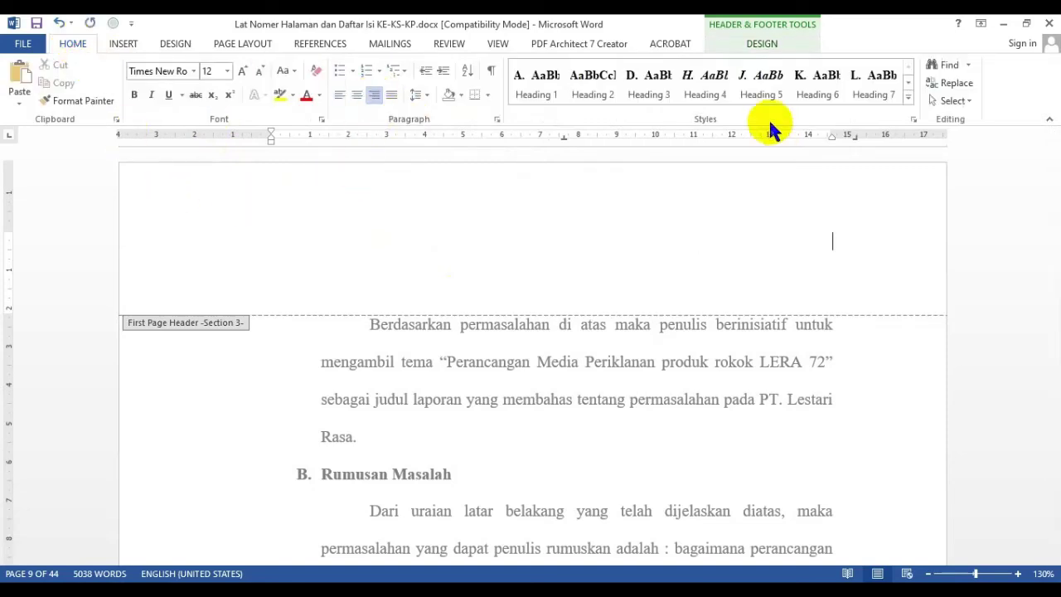
Insert a Plain Number page number at the current position in the right-aligned first-page header
{"action": "left_click", "coordinate": [761, 46]}
{"action": "left_click", "coordinate": [90, 88]}
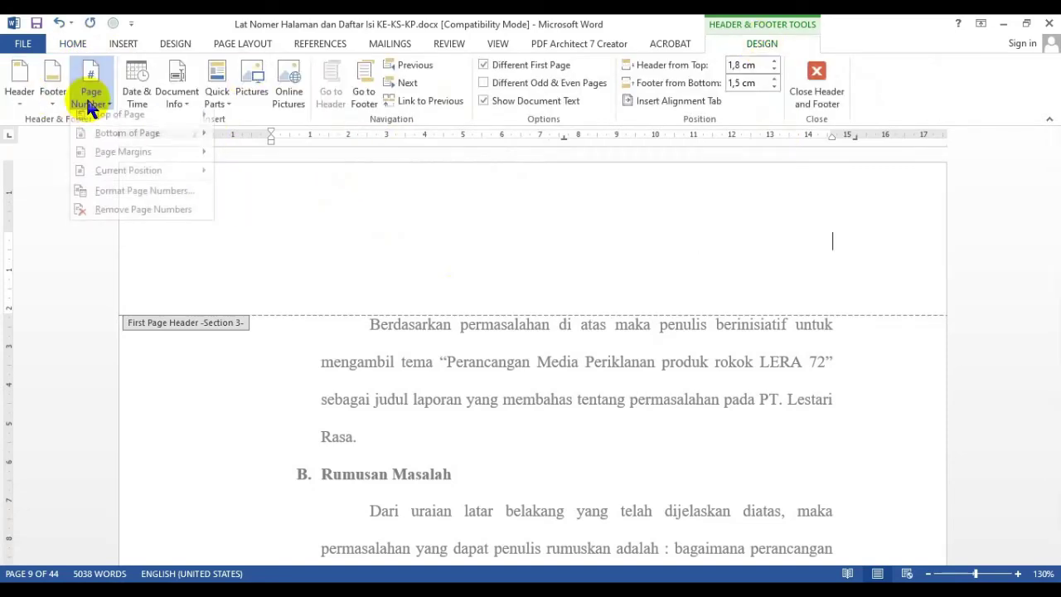
{"action": "mouse_move", "coordinate": [104, 174]}
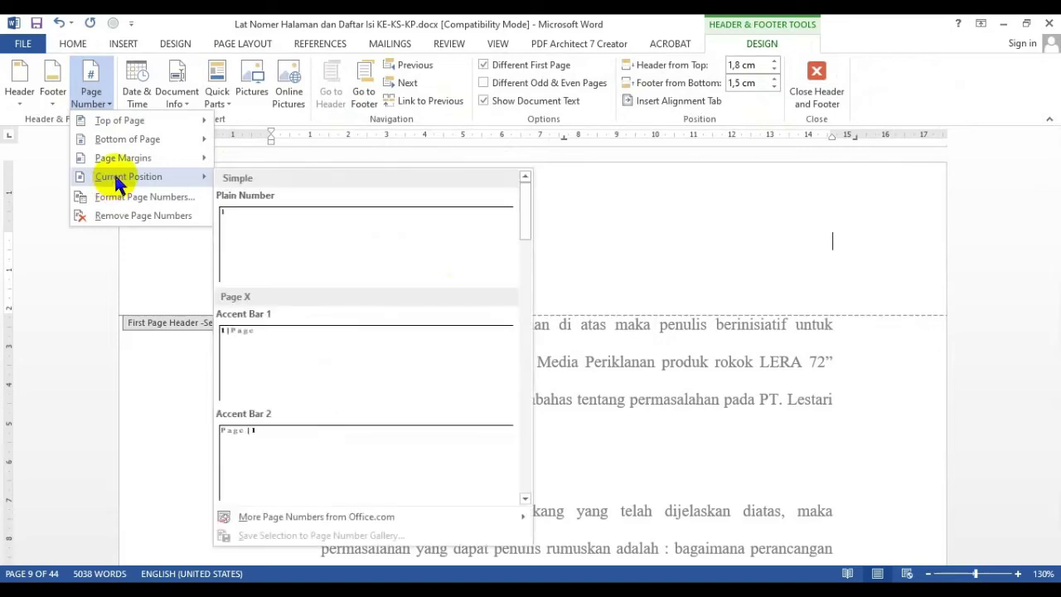
{"action": "left_click", "coordinate": [296, 232]}
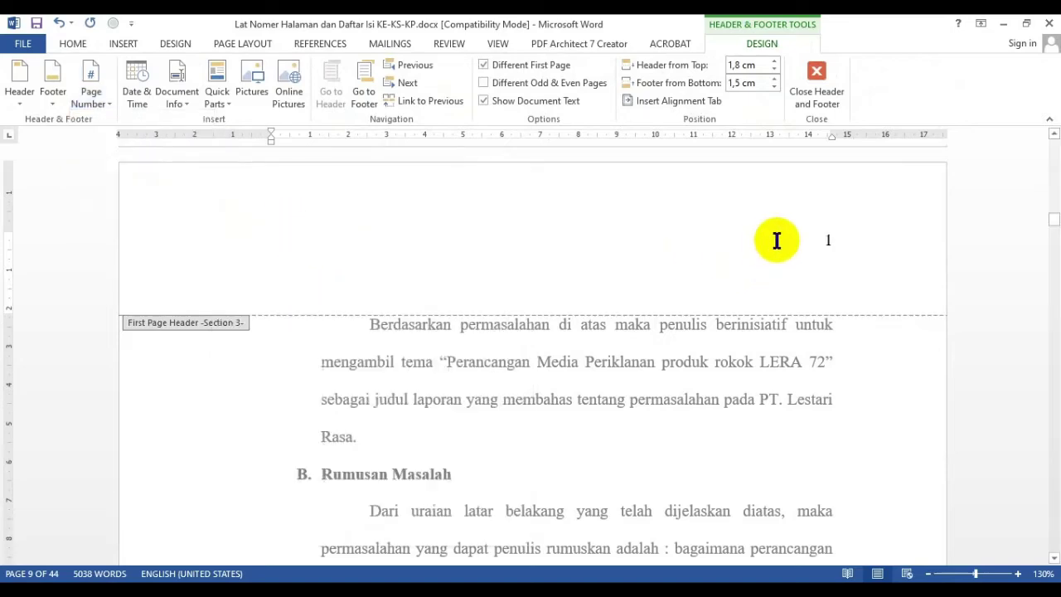
Set the header page number in 1, 2, 3 format to continue from the previous section, and close the header
{"action": "left_click_drag", "start_coordinate": [782, 240], "coordinate": [848, 239]}
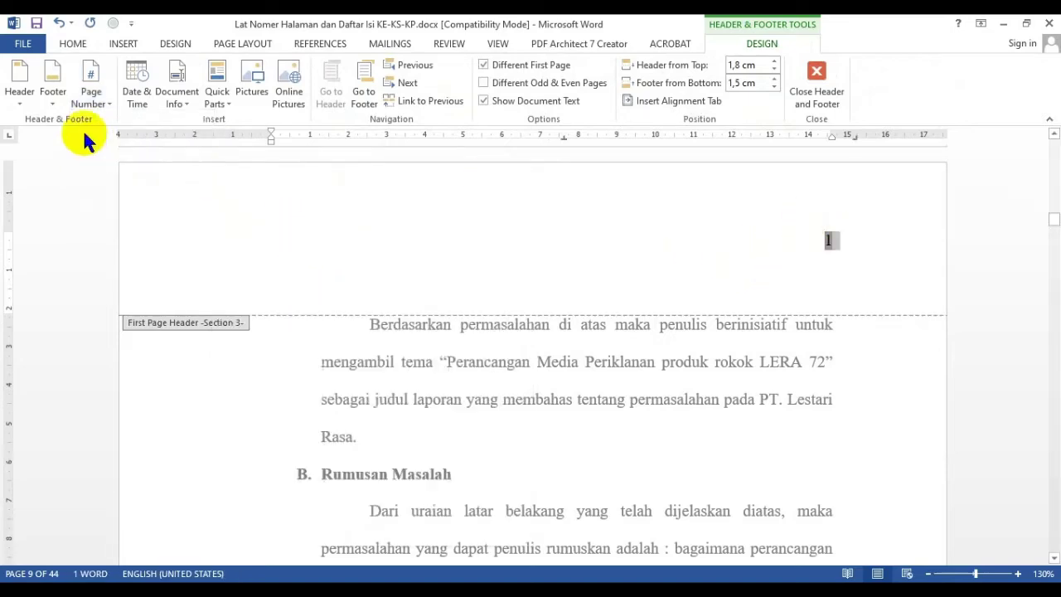
{"action": "left_click", "coordinate": [93, 104]}
{"action": "left_click", "coordinate": [116, 201]}
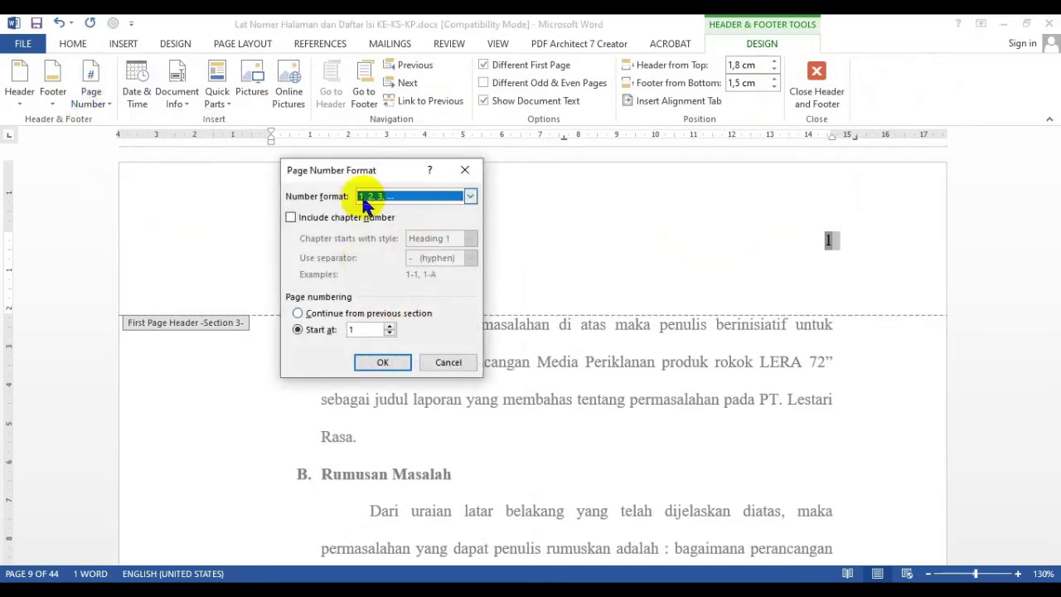
{"action": "left_click", "coordinate": [324, 314]}
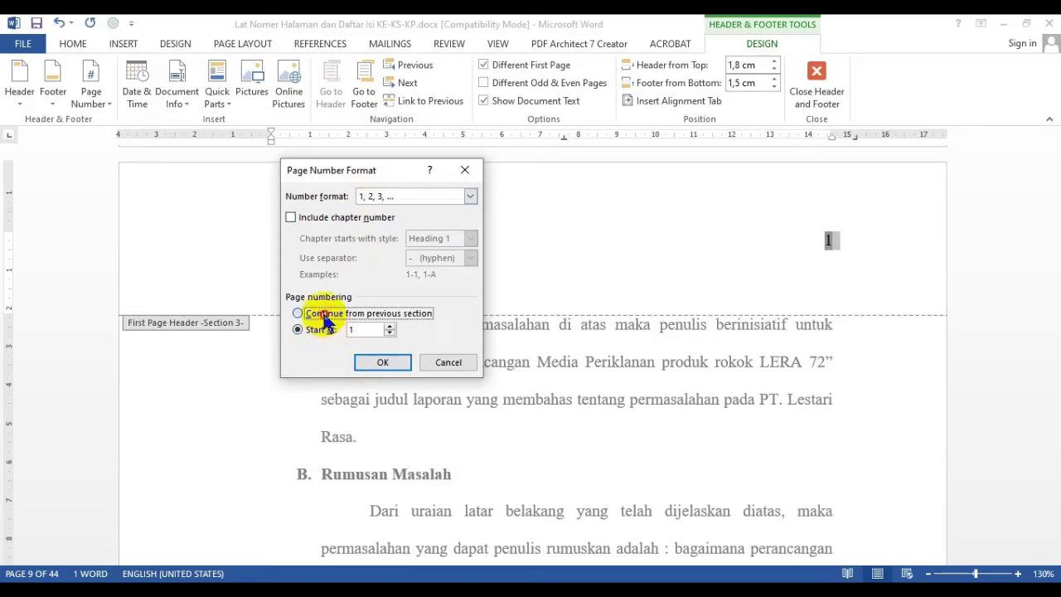
{"action": "left_click", "coordinate": [387, 363]}
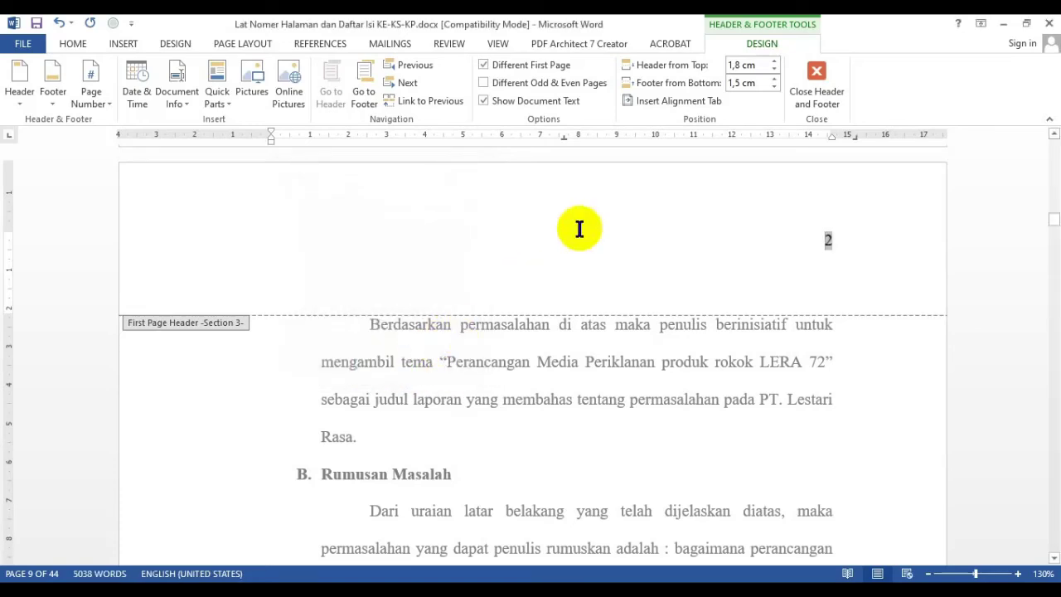
{"action": "left_click", "coordinate": [819, 77]}
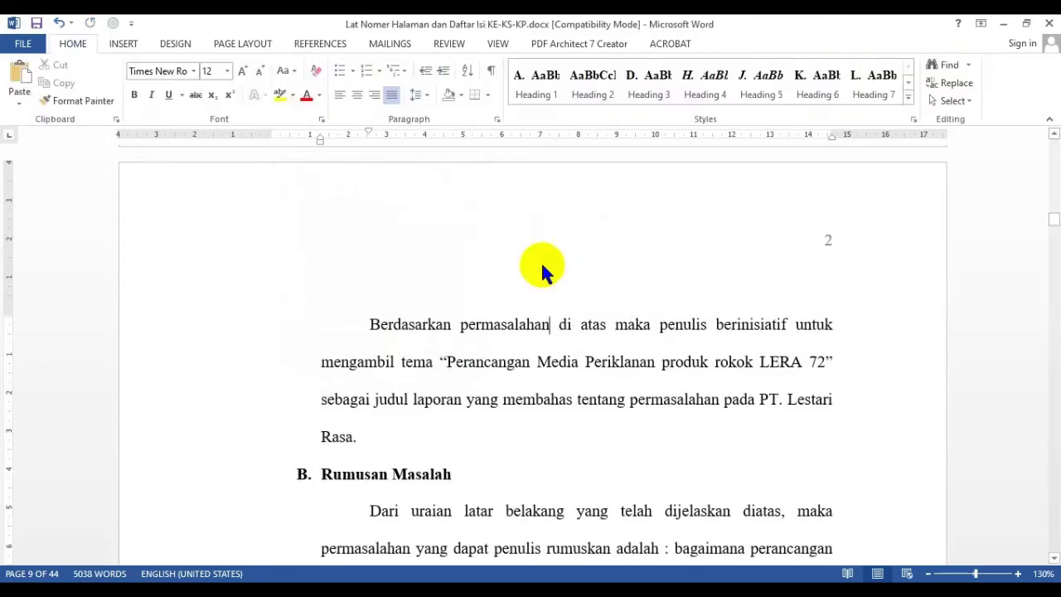
Examine the page numbers in the headers and footers from the BAB I opening page through the pages after "Bagi Lembaga"
{"action": "scroll", "coordinate": [353, 302], "scroll_direction": "up", "scroll_amount": 3}
{"action": "scroll", "coordinate": [353, 304], "scroll_direction": "up", "scroll_amount": 14}
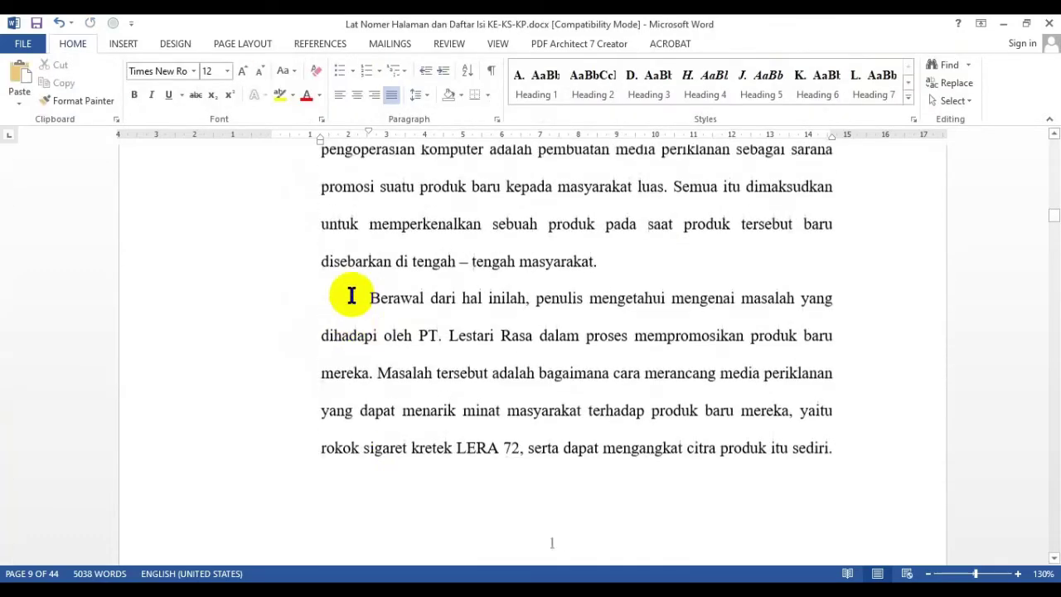
{"action": "scroll", "coordinate": [353, 288], "scroll_direction": "down", "scroll_amount": 20}
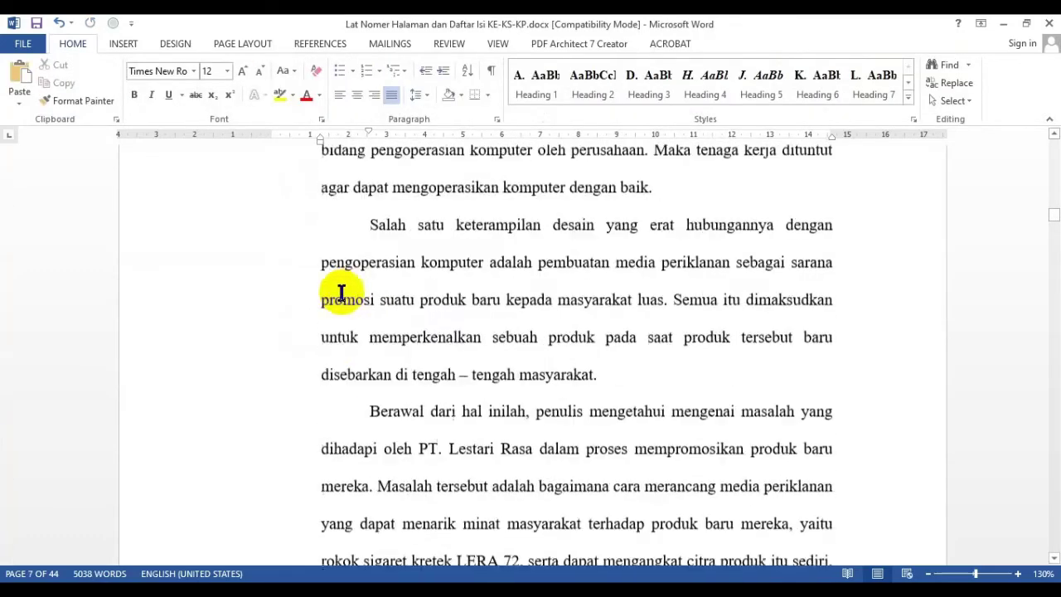
{"action": "scroll", "coordinate": [344, 289], "scroll_direction": "down", "scroll_amount": 4}
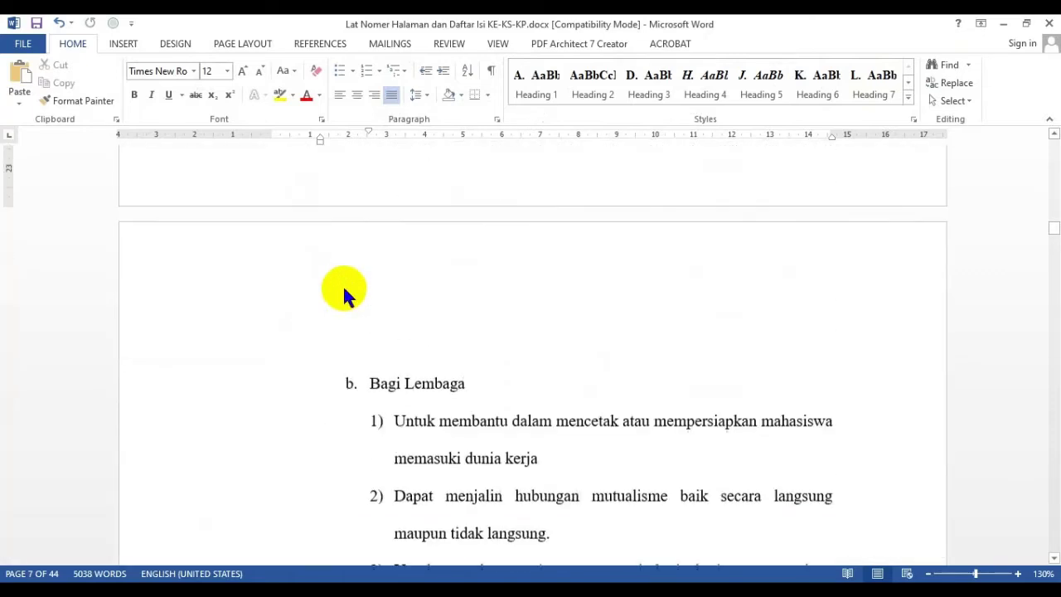
{"action": "scroll", "coordinate": [748, 313], "scroll_direction": "up", "scroll_amount": 3}
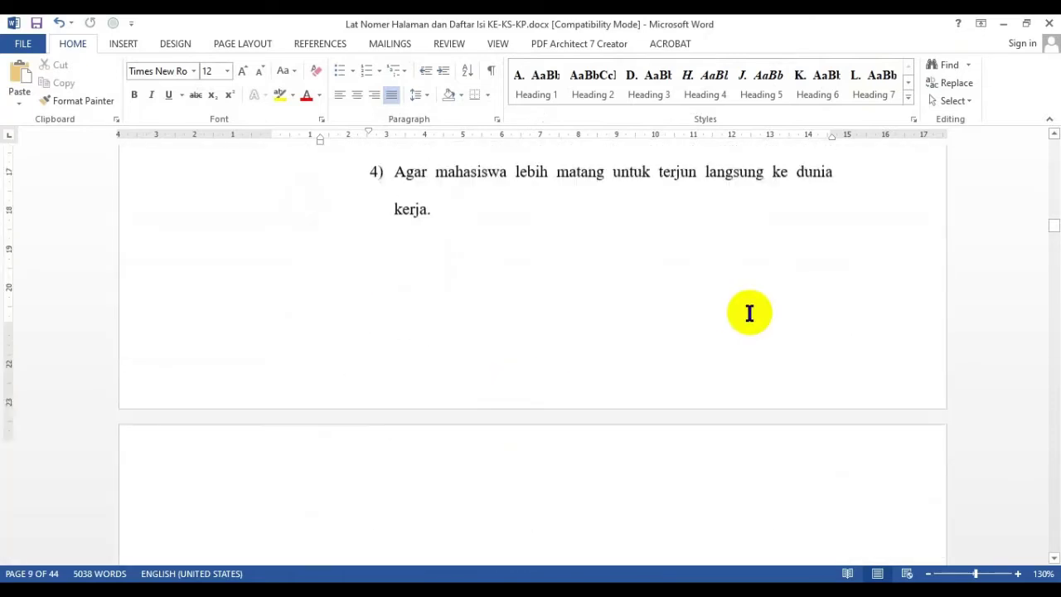
{"action": "scroll", "coordinate": [758, 374], "scroll_direction": "down", "scroll_amount": 2}
{"action": "scroll", "coordinate": [725, 383], "scroll_direction": "up", "scroll_amount": 7}
{"action": "scroll", "coordinate": [604, 426], "scroll_direction": "down", "scroll_amount": 4}
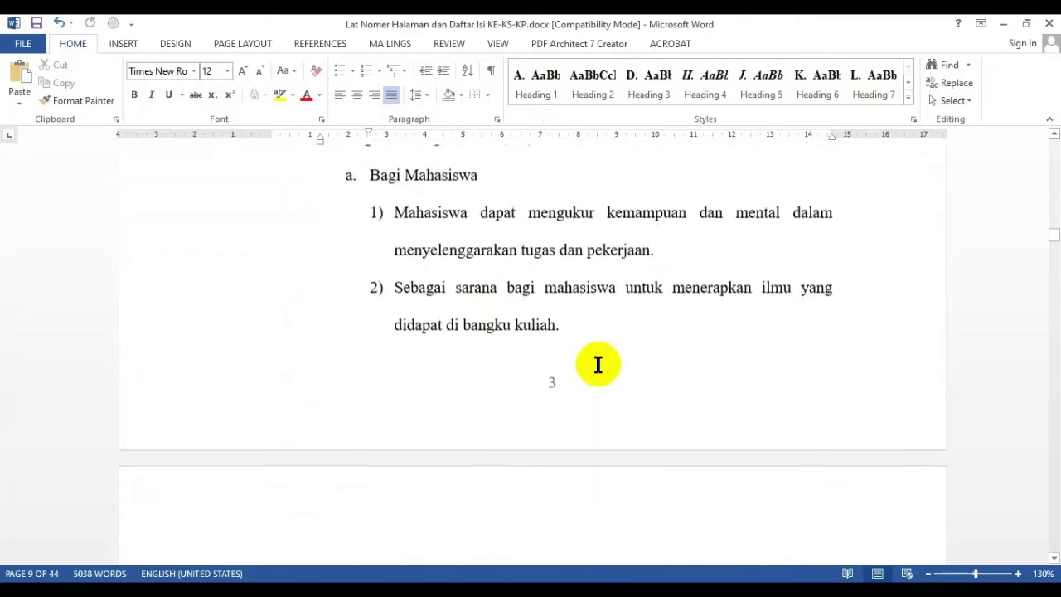
{"action": "scroll", "coordinate": [544, 394], "scroll_direction": "up", "scroll_amount": 15}
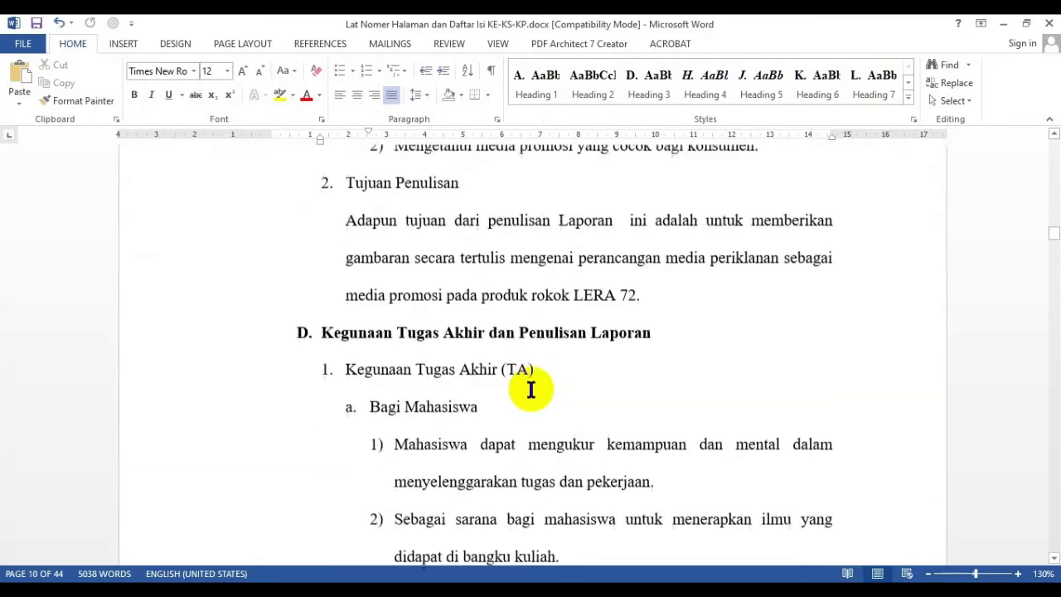
{"action": "scroll", "coordinate": [530, 386], "scroll_direction": "up", "scroll_amount": 2}
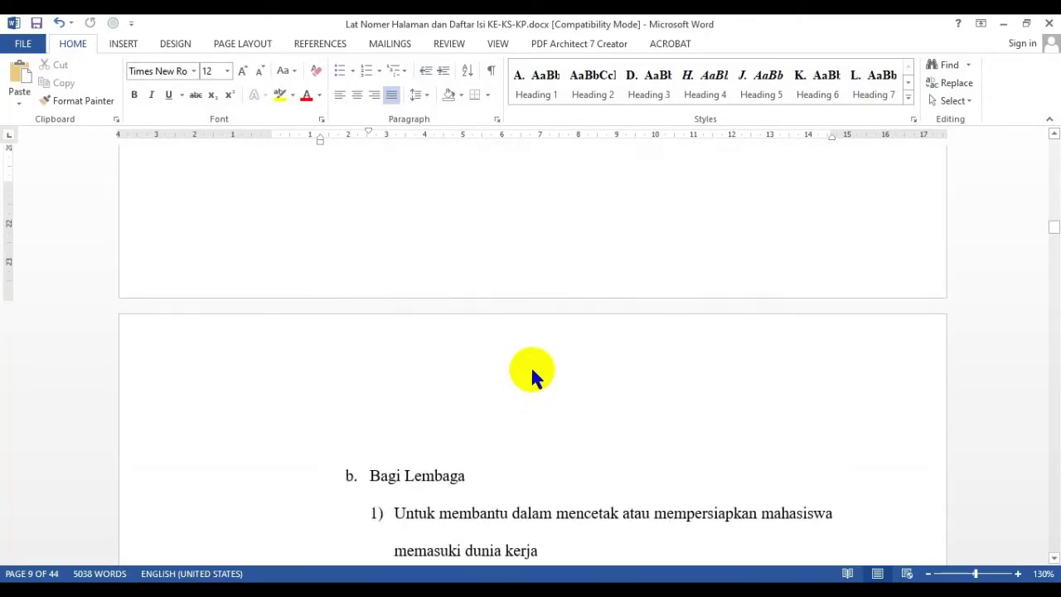
{"action": "scroll", "coordinate": [498, 304], "scroll_direction": "up", "scroll_amount": 10}
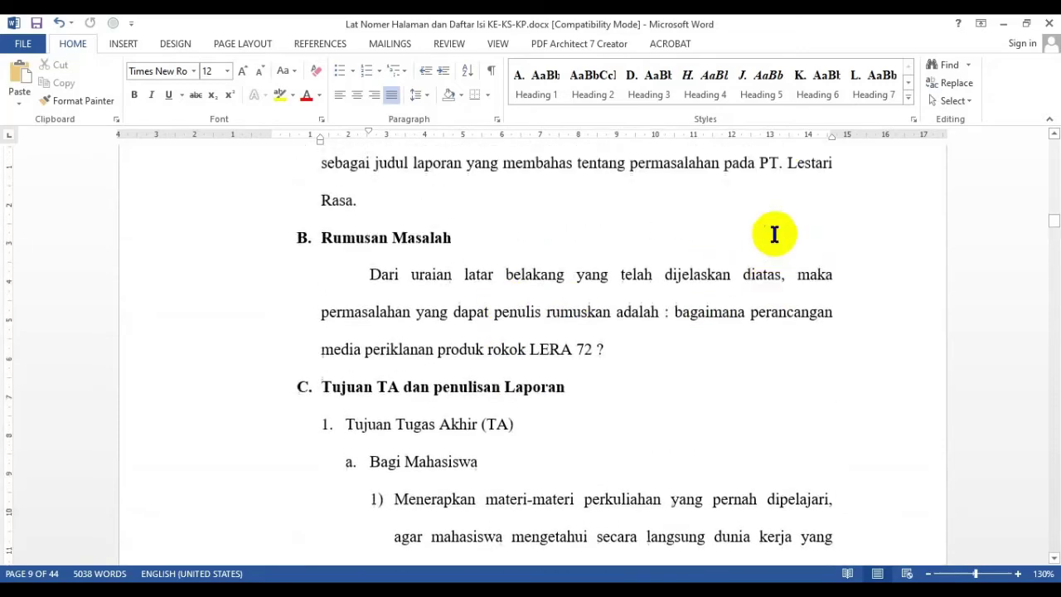
{"action": "scroll", "coordinate": [821, 220], "scroll_direction": "up", "scroll_amount": 3}
{"action": "scroll", "coordinate": [741, 326], "scroll_direction": "down", "scroll_amount": 8}
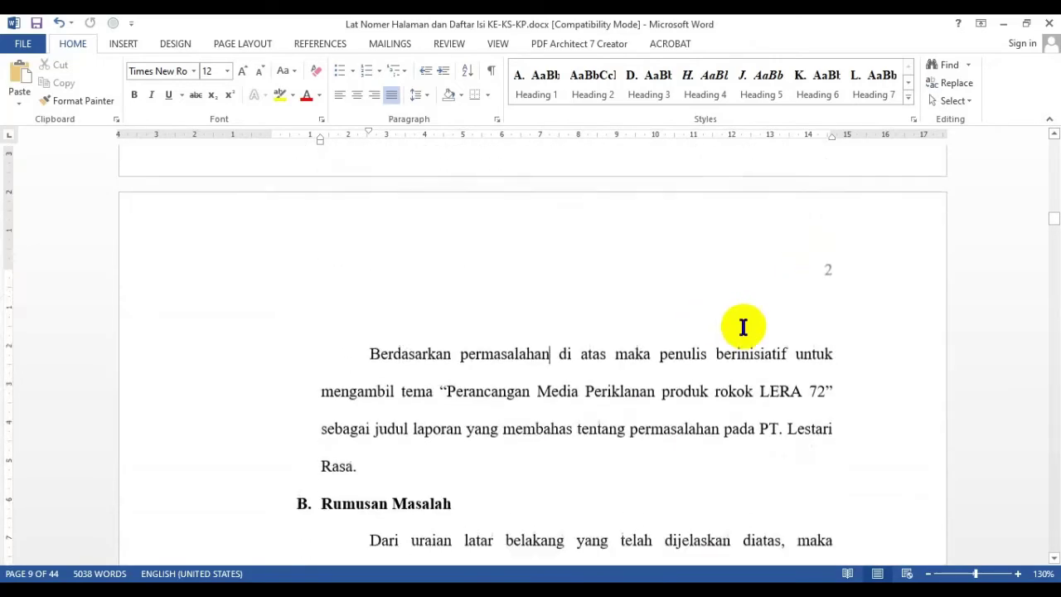
{"action": "scroll", "coordinate": [791, 394], "scroll_direction": "down", "scroll_amount": 8}
{"action": "scroll", "coordinate": [793, 402], "scroll_direction": "up", "scroll_amount": 2}
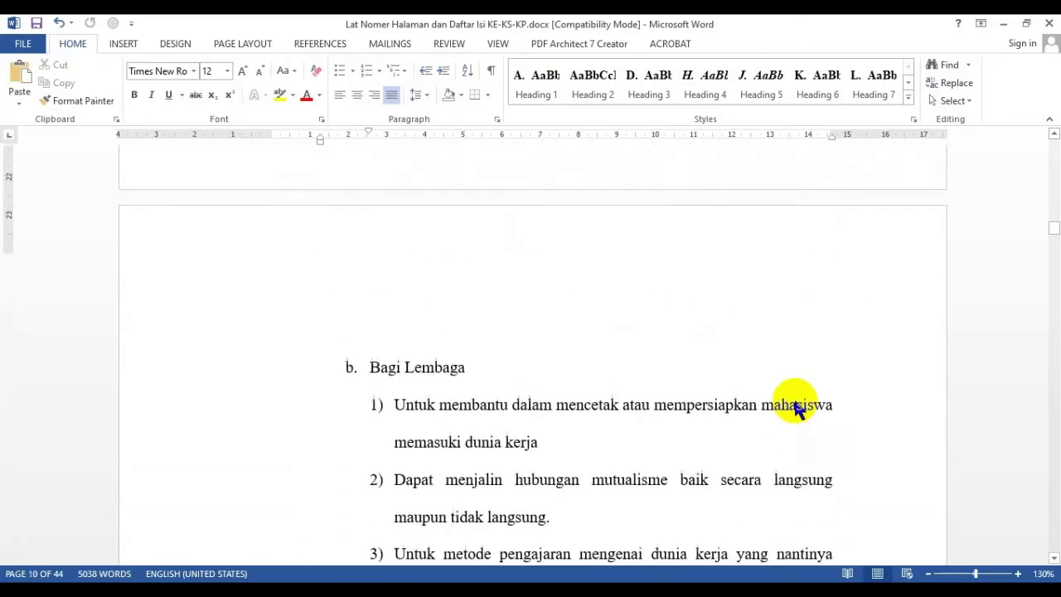
{"action": "left_click", "coordinate": [440, 431]}
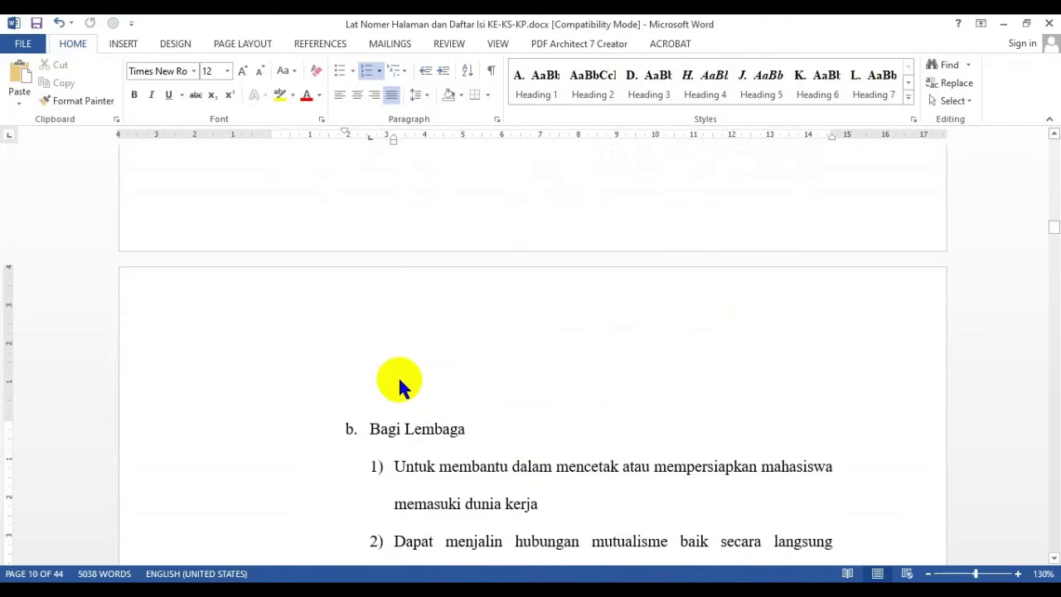
{"action": "left_click", "coordinate": [236, 45]}
{"action": "left_click", "coordinate": [192, 65]}
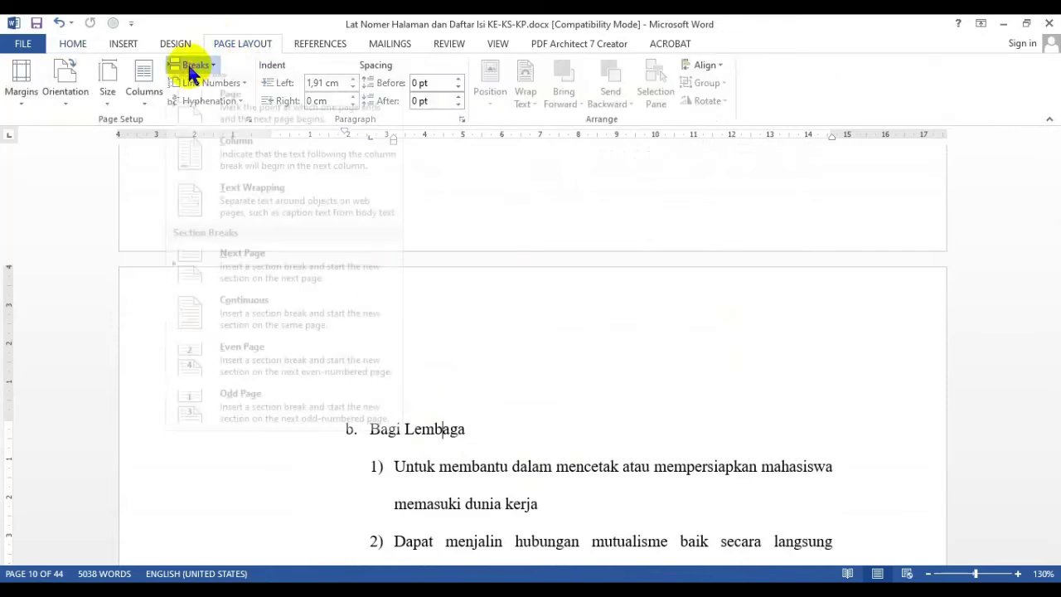
{"action": "left_click", "coordinate": [694, 542]}
Compare the header page number above "Berdasarkan permasalahan" with the header area of the page starting with "Bagi Lembaga"
{"action": "scroll", "coordinate": [644, 343], "scroll_direction": "up", "scroll_amount": 8}
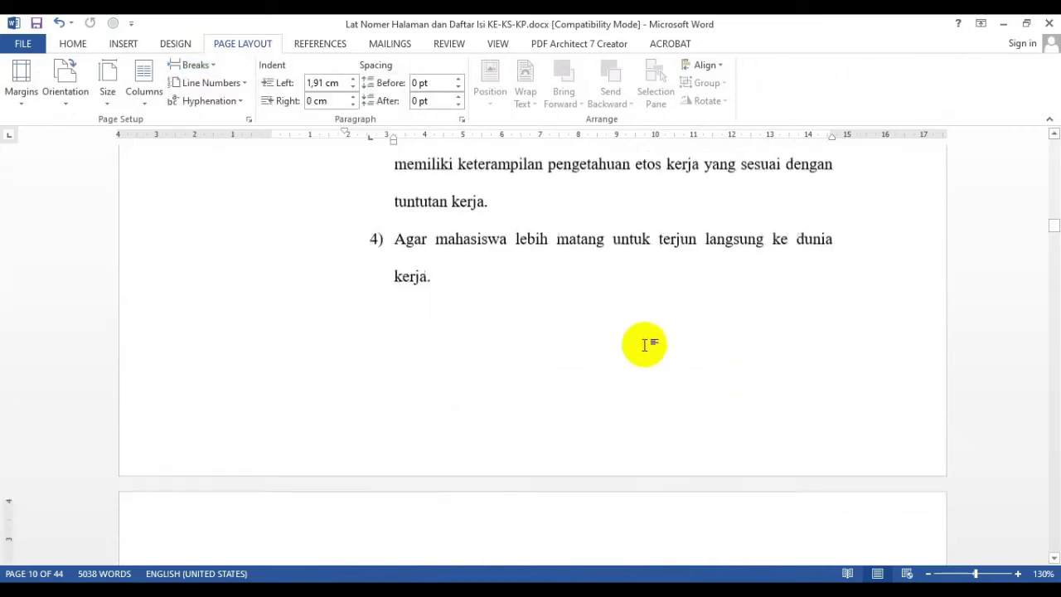
{"action": "scroll", "coordinate": [641, 339], "scroll_direction": "up", "scroll_amount": 4}
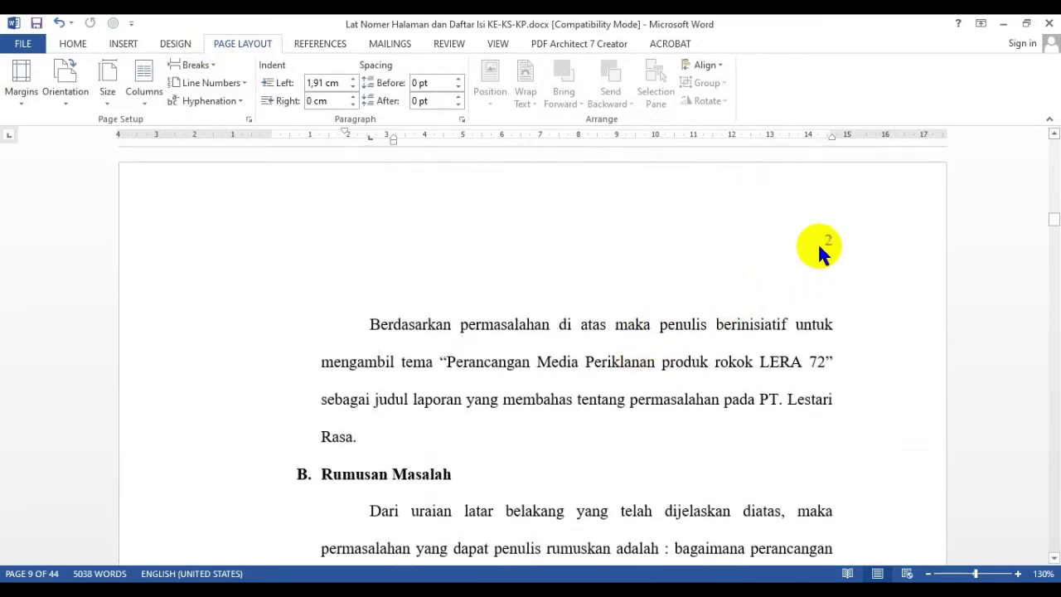
{"action": "scroll", "coordinate": [774, 448], "scroll_direction": "down", "scroll_amount": 12}
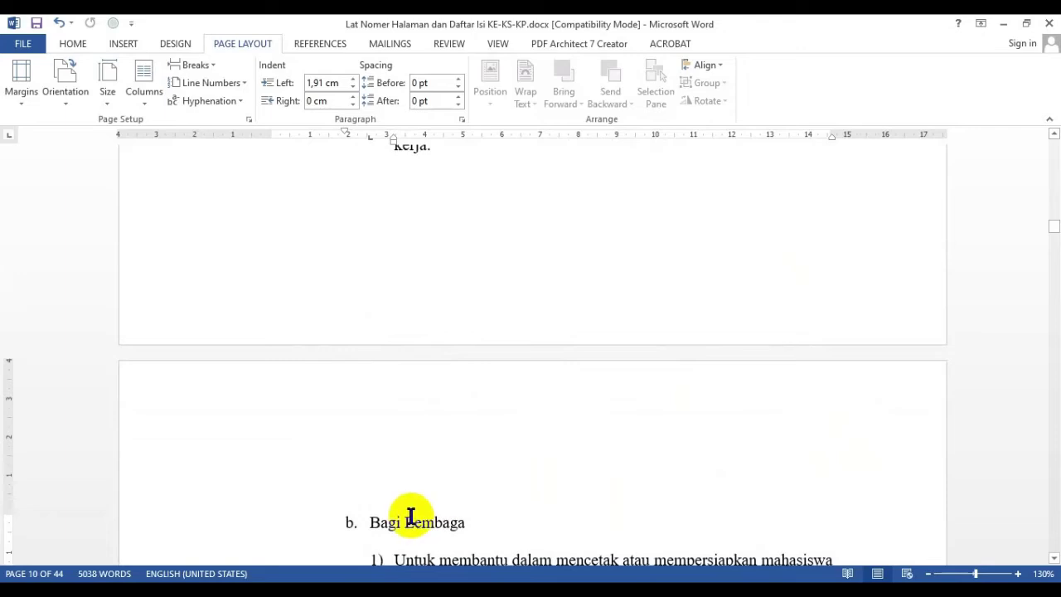
Unlink the Section 3 footer from the previous section and delete its centred page number
{"action": "scroll", "coordinate": [504, 461], "scroll_direction": "down", "scroll_amount": 12}
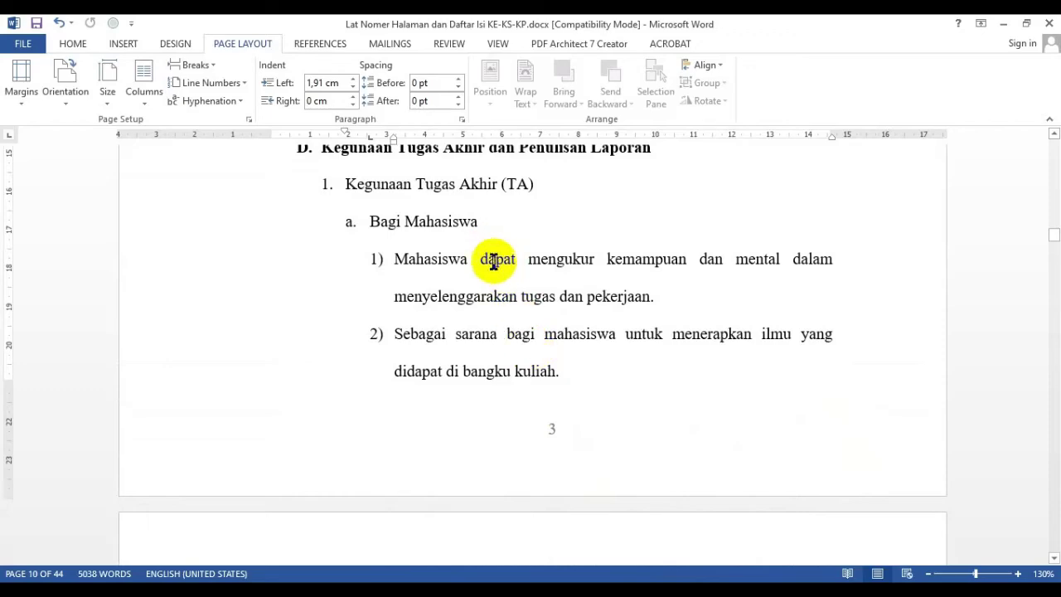
{"action": "scroll", "coordinate": [493, 262], "scroll_direction": "up", "scroll_amount": 3}
{"action": "scroll", "coordinate": [514, 301], "scroll_direction": "down", "scroll_amount": 3}
{"action": "scroll", "coordinate": [483, 293], "scroll_direction": "up", "scroll_amount": 2}
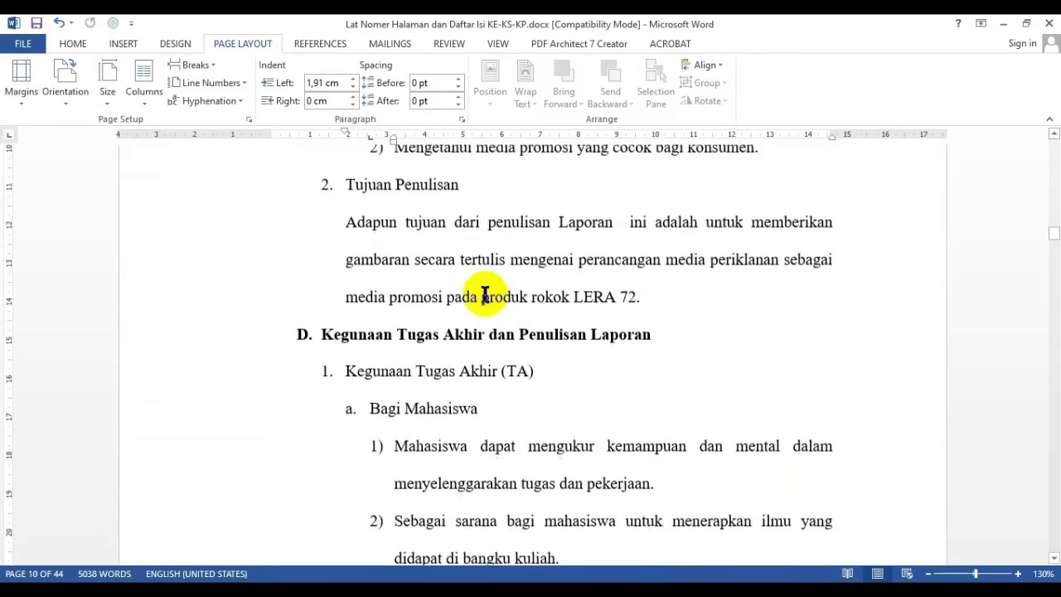
{"action": "scroll", "coordinate": [497, 282], "scroll_direction": "down", "scroll_amount": 5}
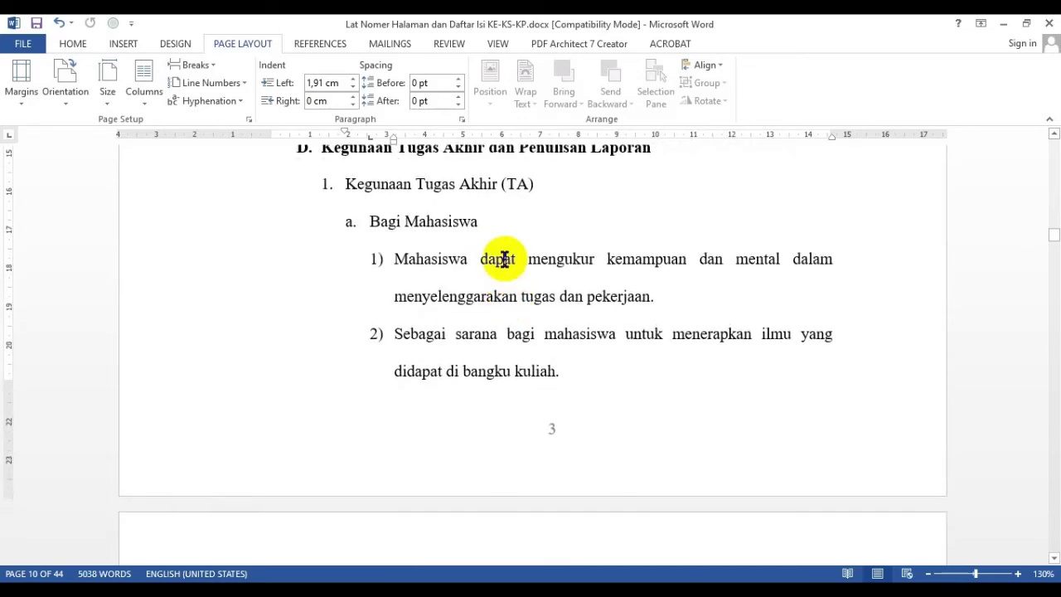
{"action": "left_click", "coordinate": [480, 260]}
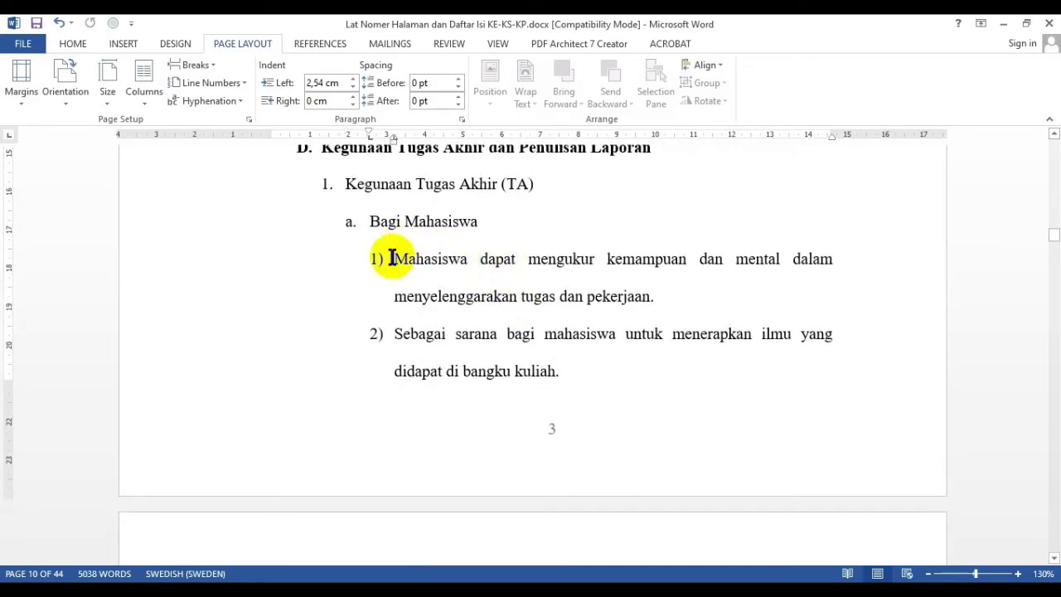
{"action": "left_click", "coordinate": [123, 43]}
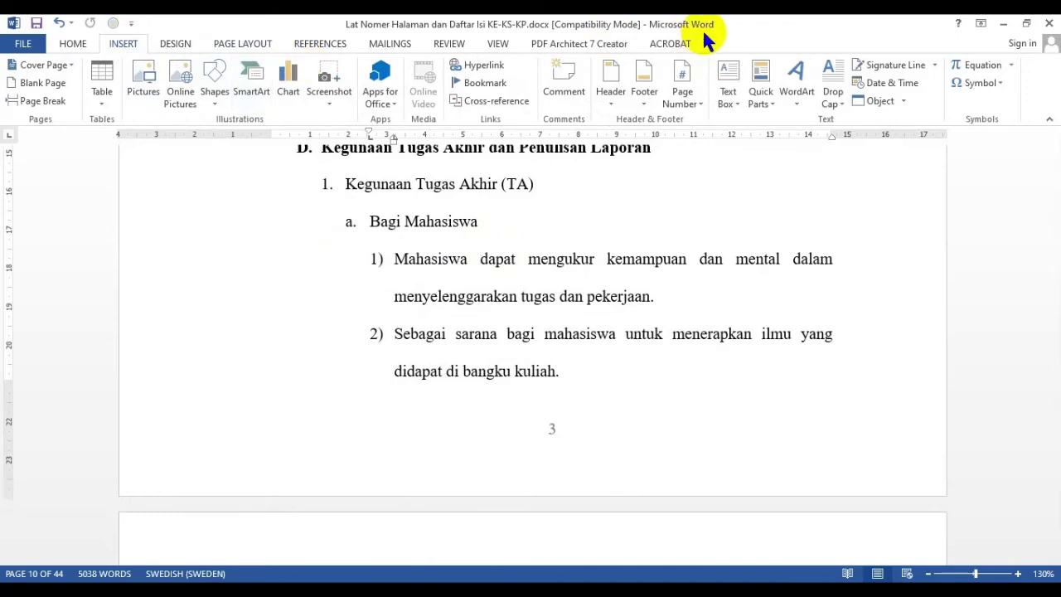
{"action": "left_click", "coordinate": [646, 99]}
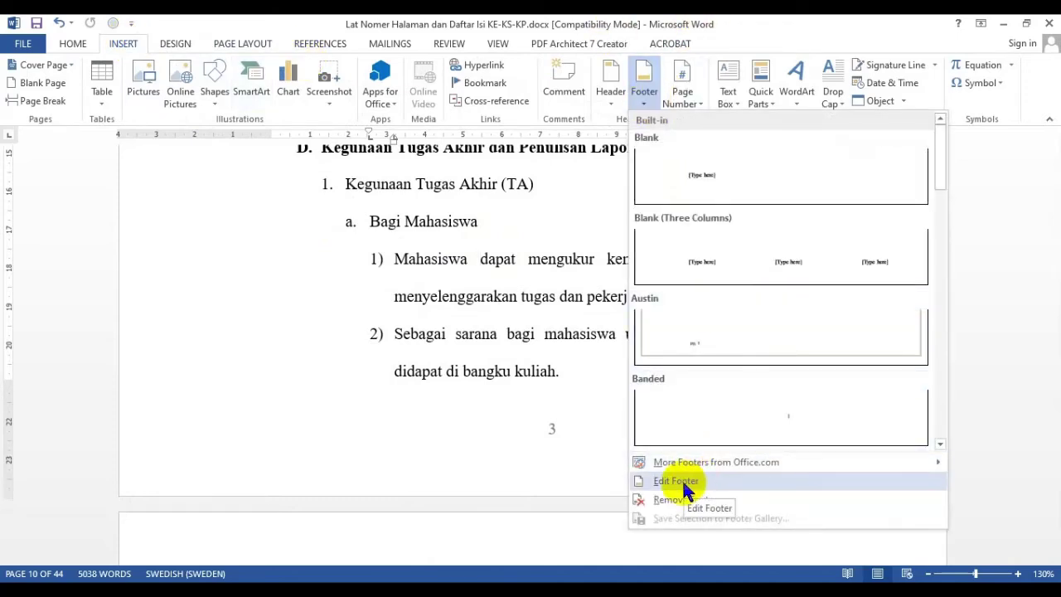
{"action": "left_click", "coordinate": [683, 485]}
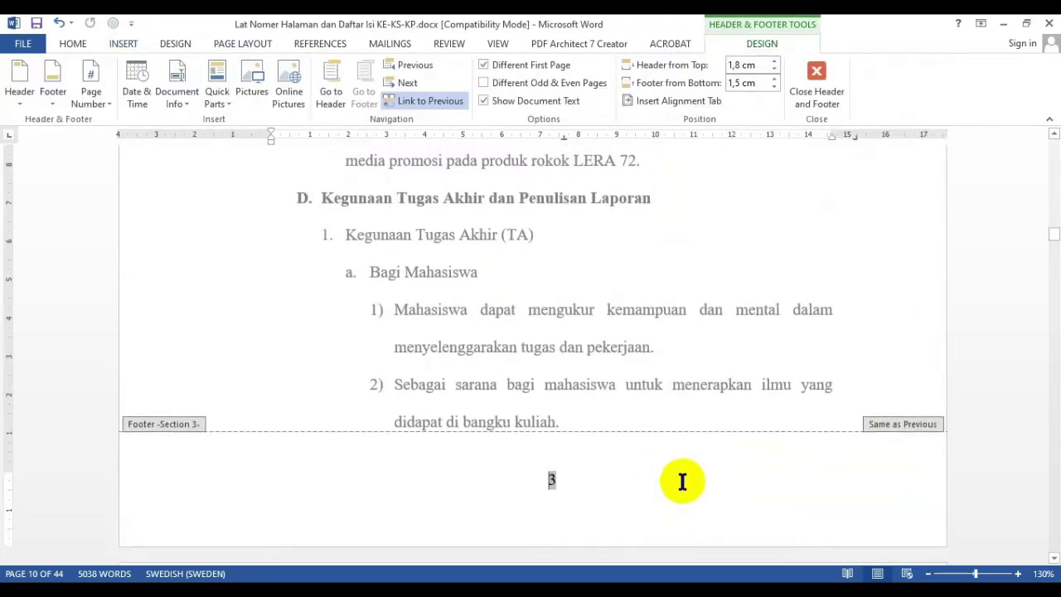
{"action": "left_click", "coordinate": [430, 102]}
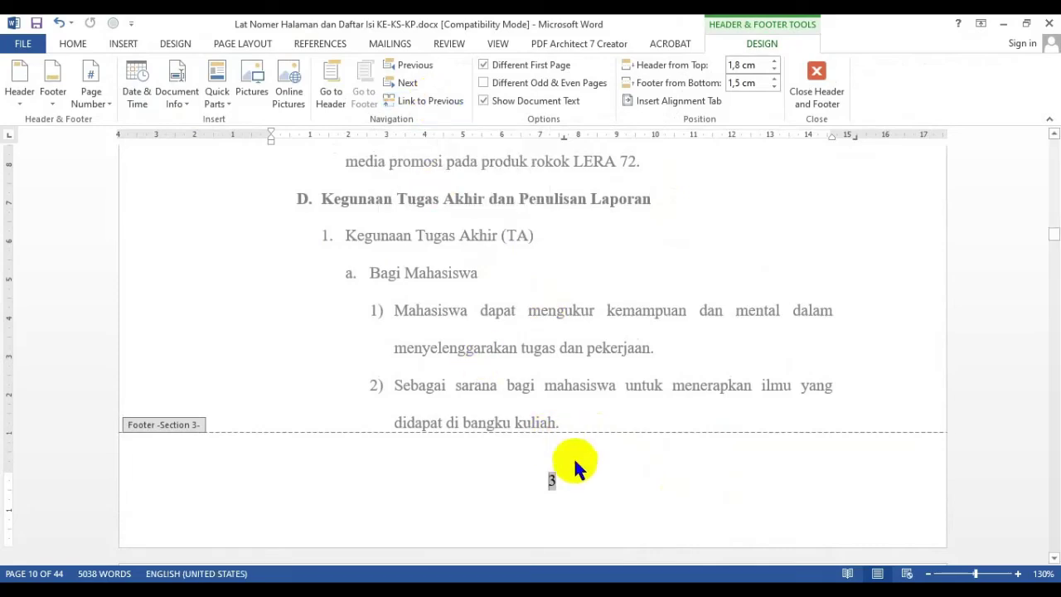
{"action": "left_click_drag", "start_coordinate": [572, 482], "coordinate": [509, 484]}
{"action": "key", "text": "Delete"}
Unlink the Section 3 header from the previous section and insert a Plain Number page number at the current right-aligned position
{"action": "left_click", "coordinate": [331, 95]}
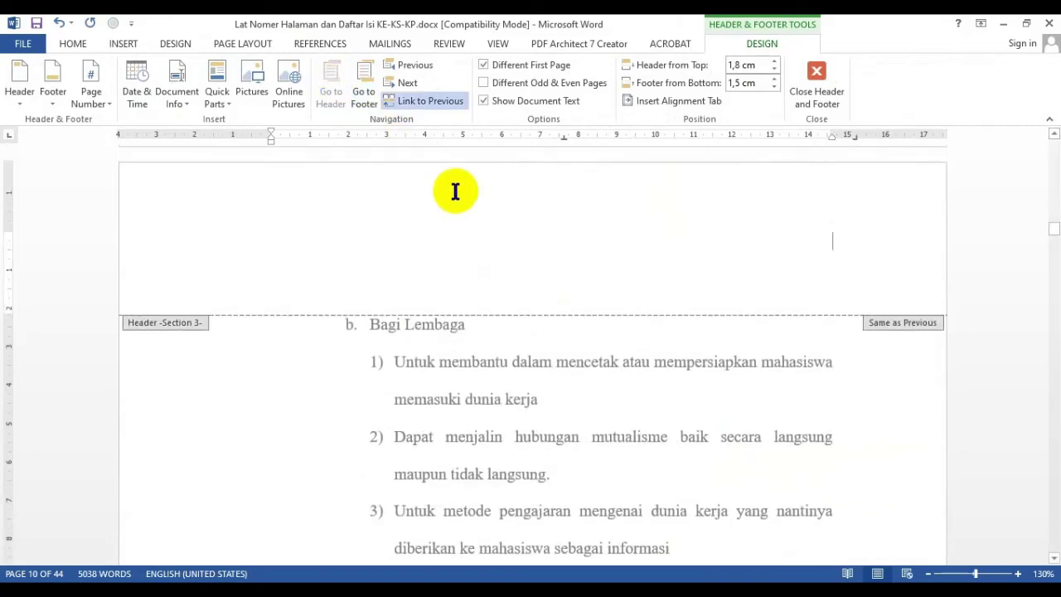
{"action": "left_click", "coordinate": [426, 103]}
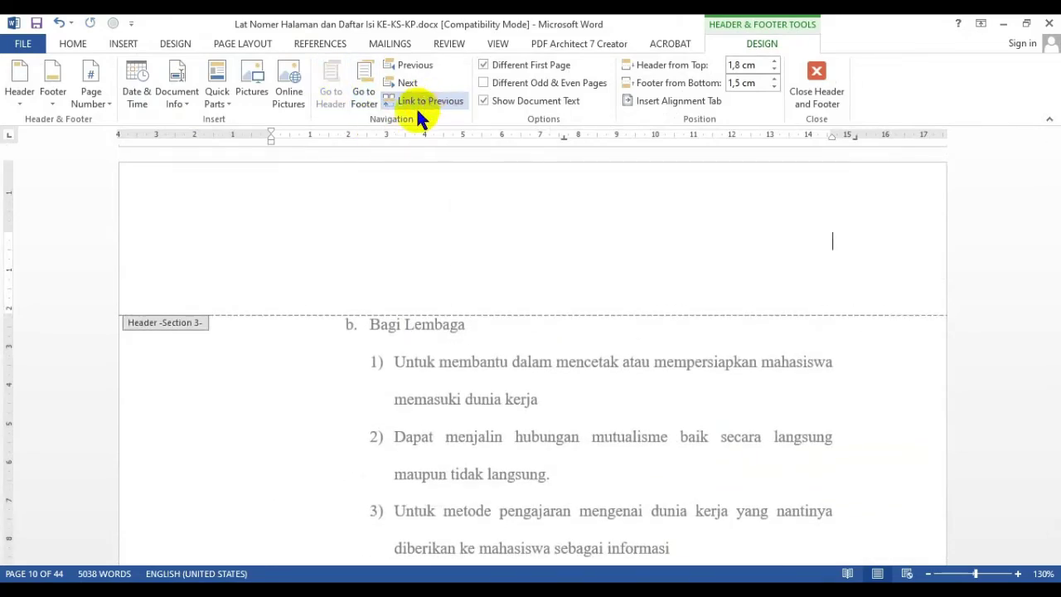
{"action": "left_click", "coordinate": [83, 45]}
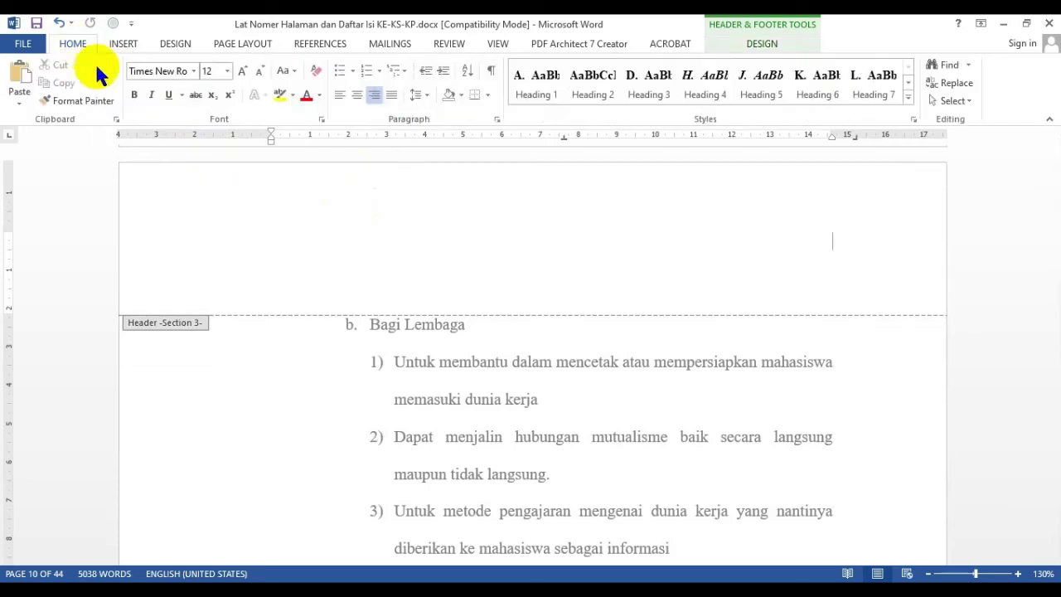
{"action": "left_click", "coordinate": [763, 46]}
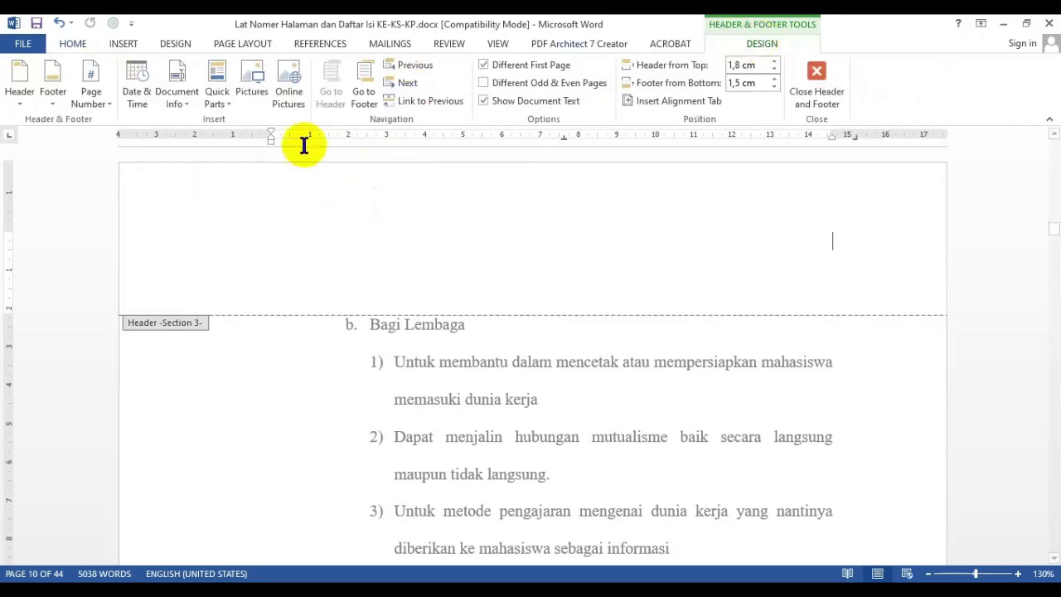
{"action": "left_click", "coordinate": [98, 98]}
{"action": "mouse_move", "coordinate": [126, 184]}
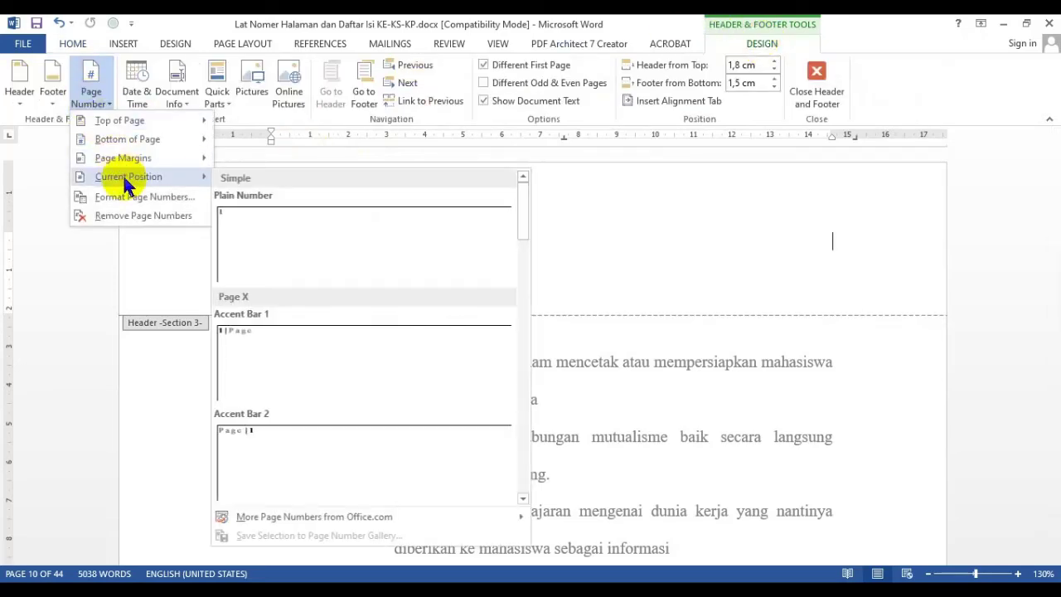
{"action": "left_click", "coordinate": [273, 228]}
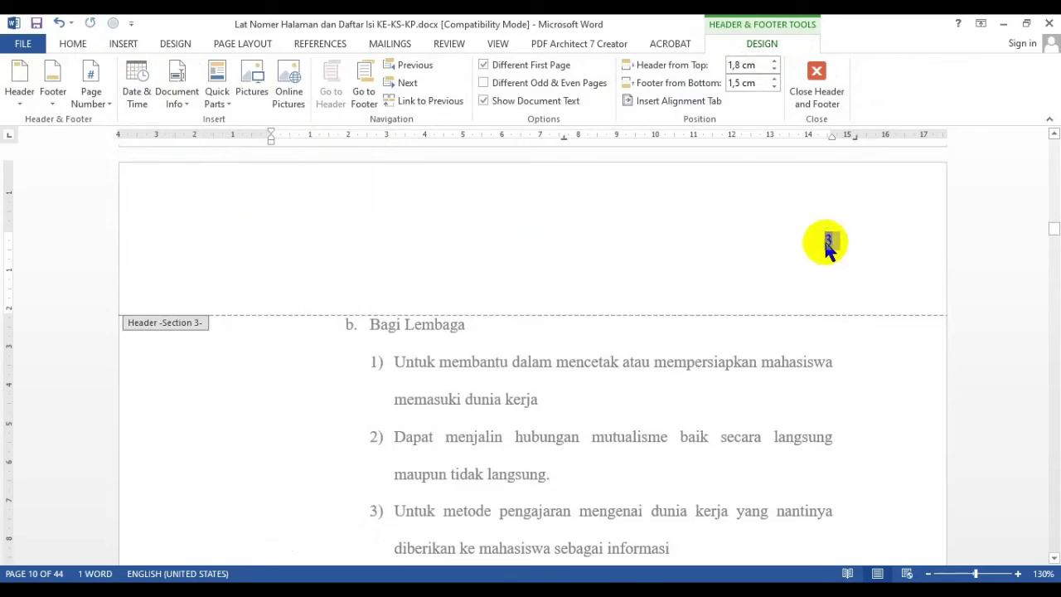
Set the Section 3 header numbering to 1, 2, 3 format continuing from the previous section, and close the header
{"action": "left_click", "coordinate": [90, 94]}
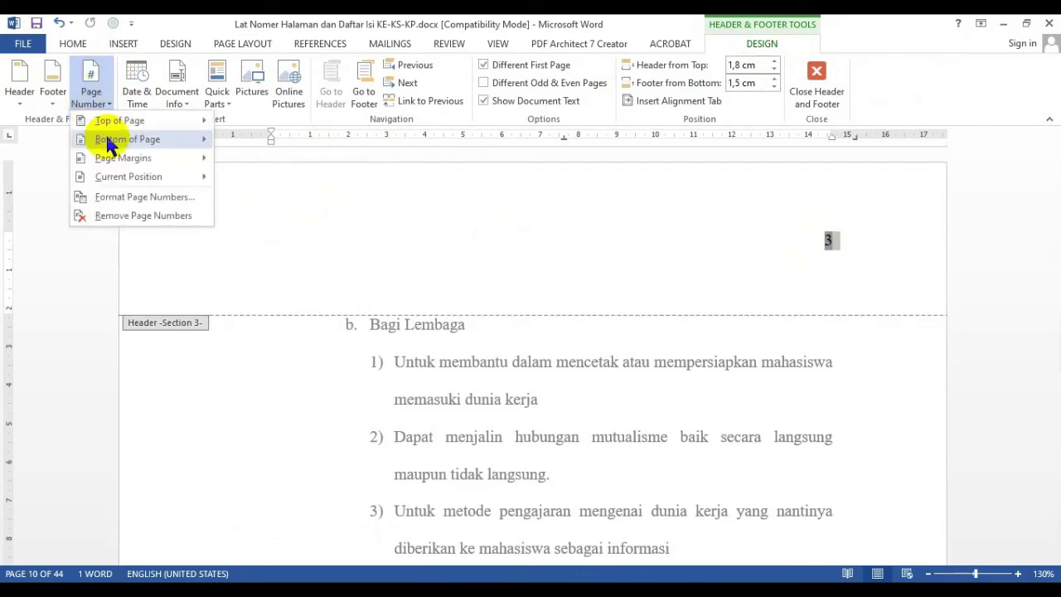
{"action": "left_click", "coordinate": [126, 198]}
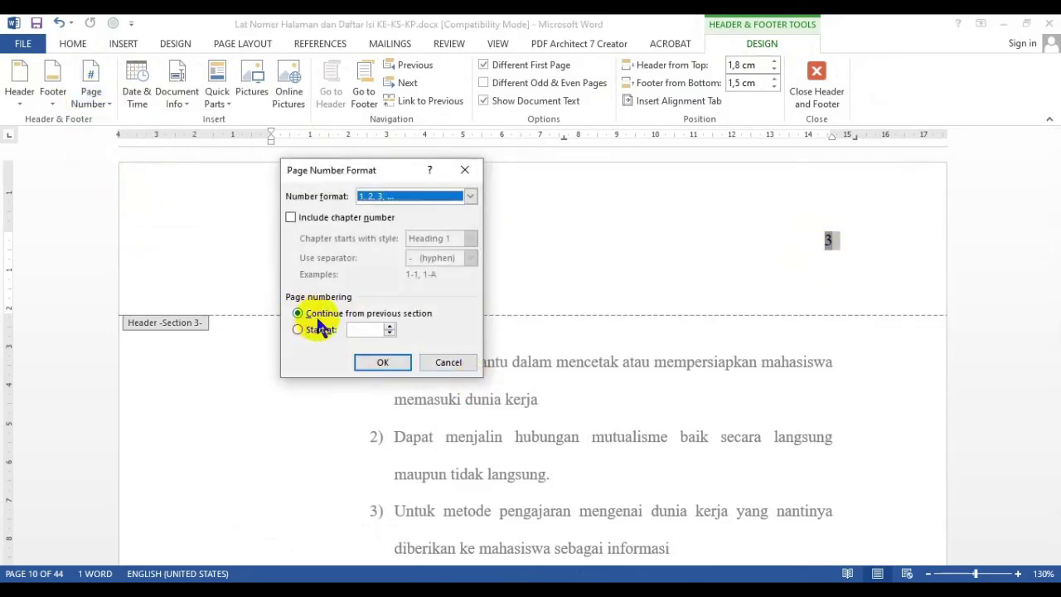
{"action": "left_click", "coordinate": [365, 362]}
{"action": "left_click", "coordinate": [816, 91]}
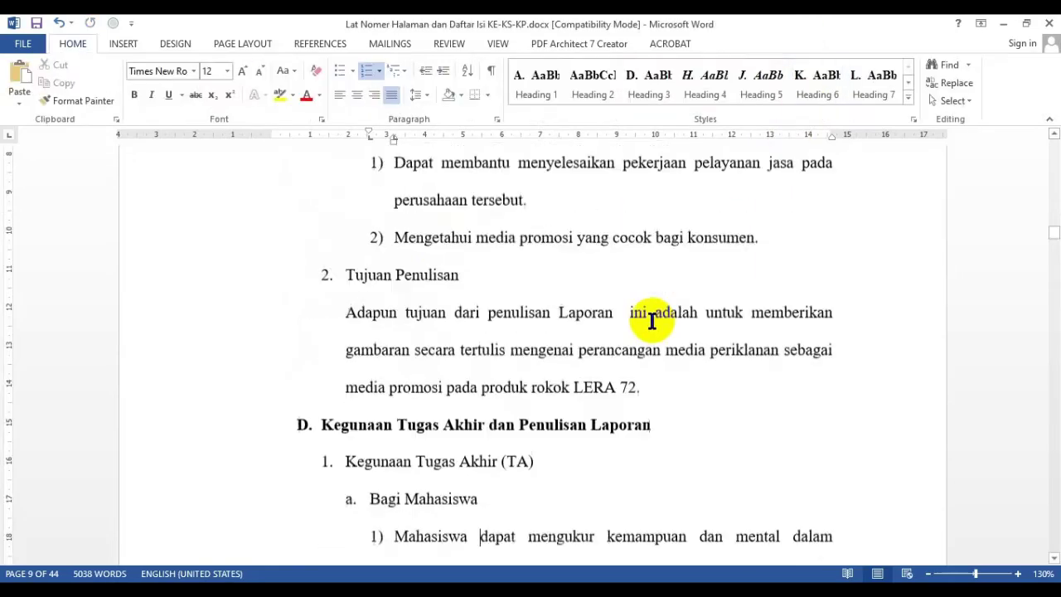
Examine the page numbers on the BAB I pages through to the BAB II "LANDASAN TEORI" opening page
{"action": "scroll", "coordinate": [636, 319], "scroll_direction": "up", "scroll_amount": 10}
{"action": "scroll", "coordinate": [636, 319], "scroll_direction": "up", "scroll_amount": 15}
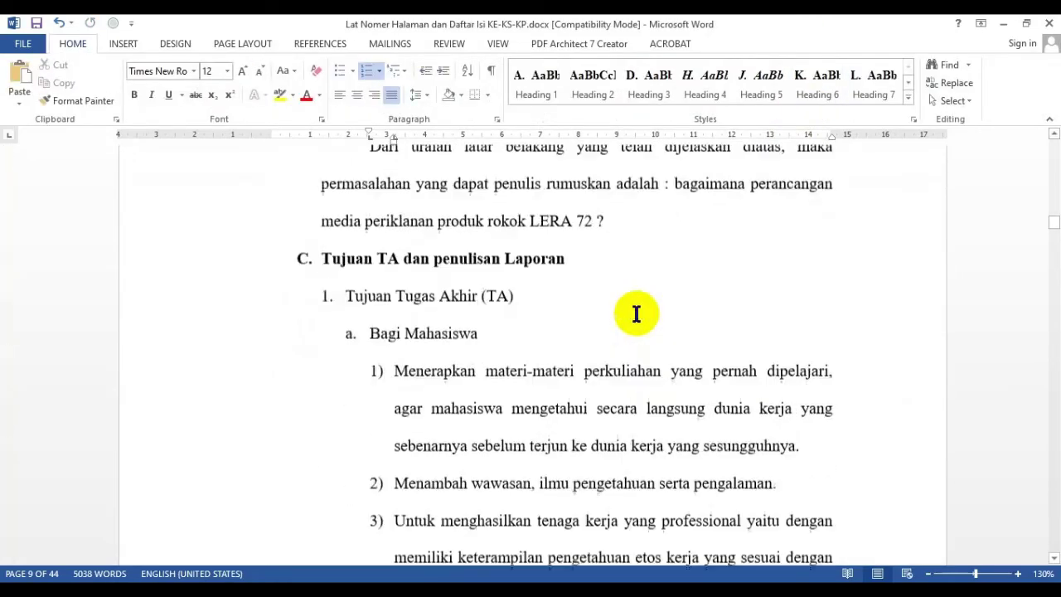
{"action": "scroll", "coordinate": [635, 303], "scroll_direction": "down", "scroll_amount": 10}
{"action": "scroll", "coordinate": [635, 308], "scroll_direction": "down", "scroll_amount": 15}
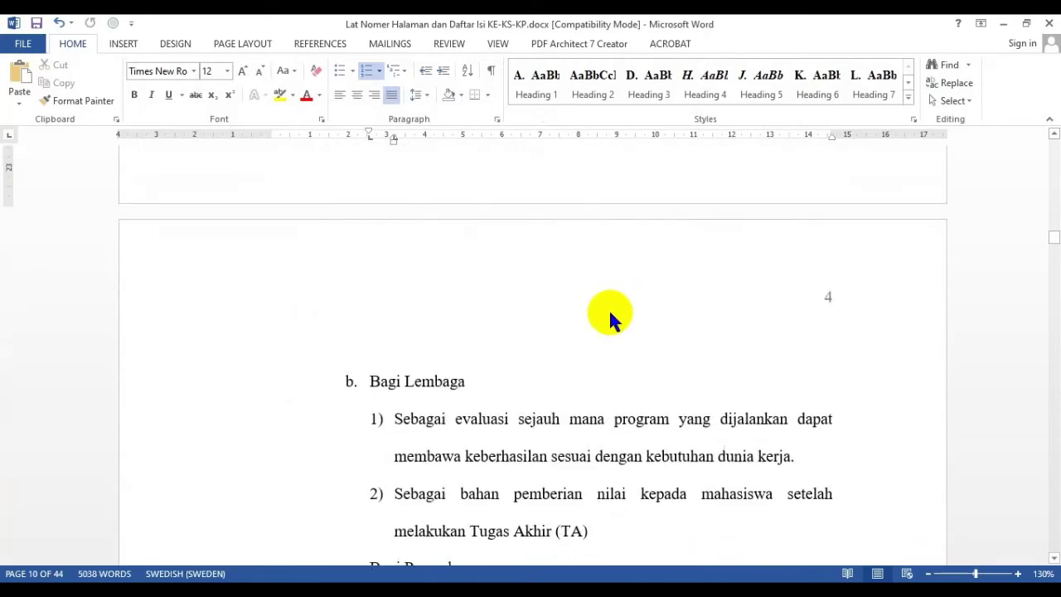
{"action": "scroll", "coordinate": [611, 312], "scroll_direction": "down", "scroll_amount": 15}
{"action": "scroll", "coordinate": [605, 319], "scroll_direction": "down", "scroll_amount": 15}
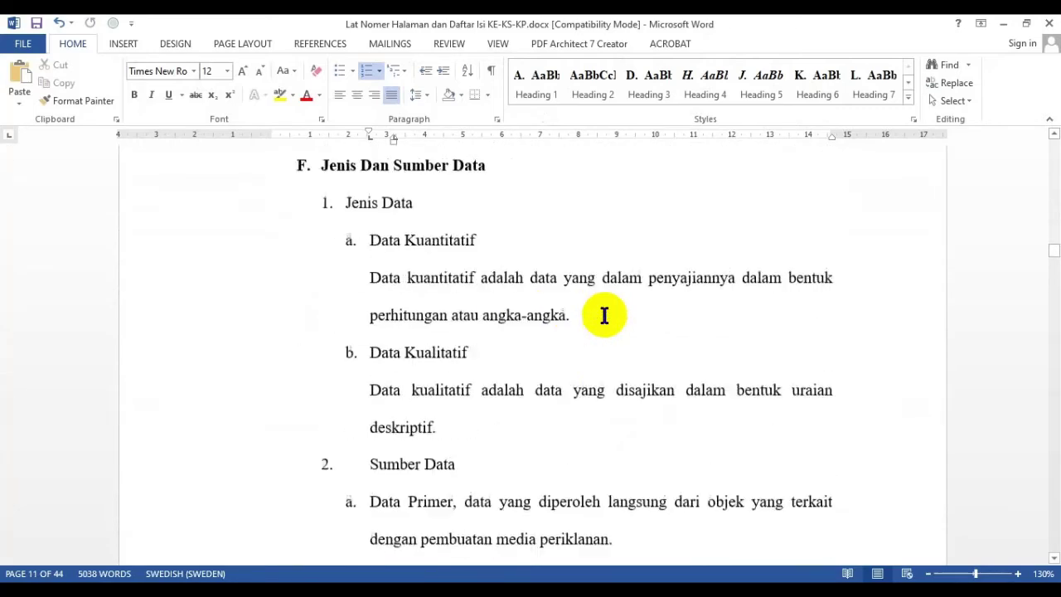
{"action": "scroll", "coordinate": [604, 315], "scroll_direction": "down", "scroll_amount": 6}
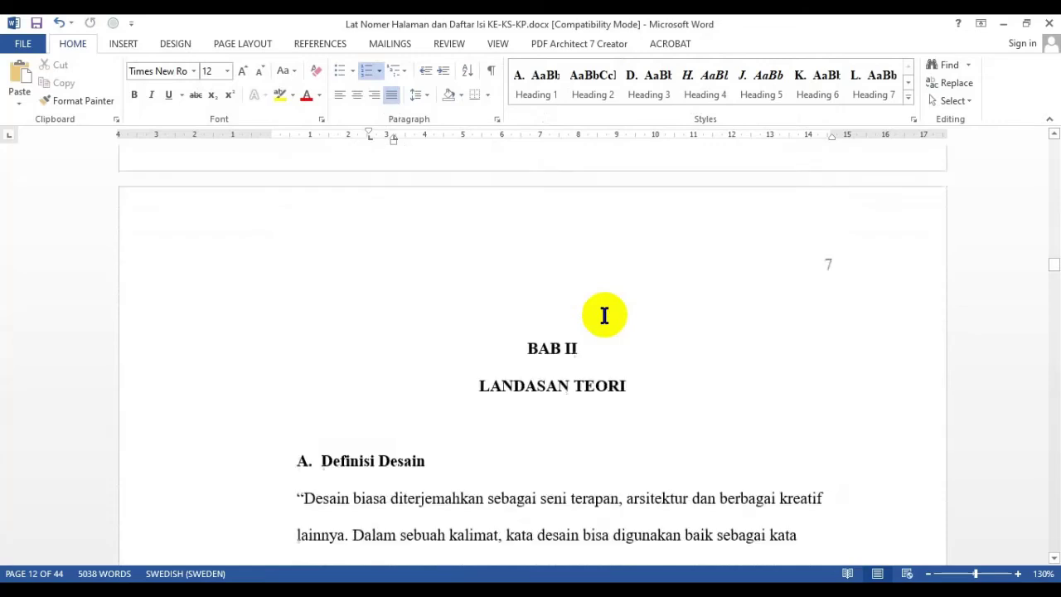
{"action": "scroll", "coordinate": [606, 310], "scroll_direction": "up", "scroll_amount": 2}
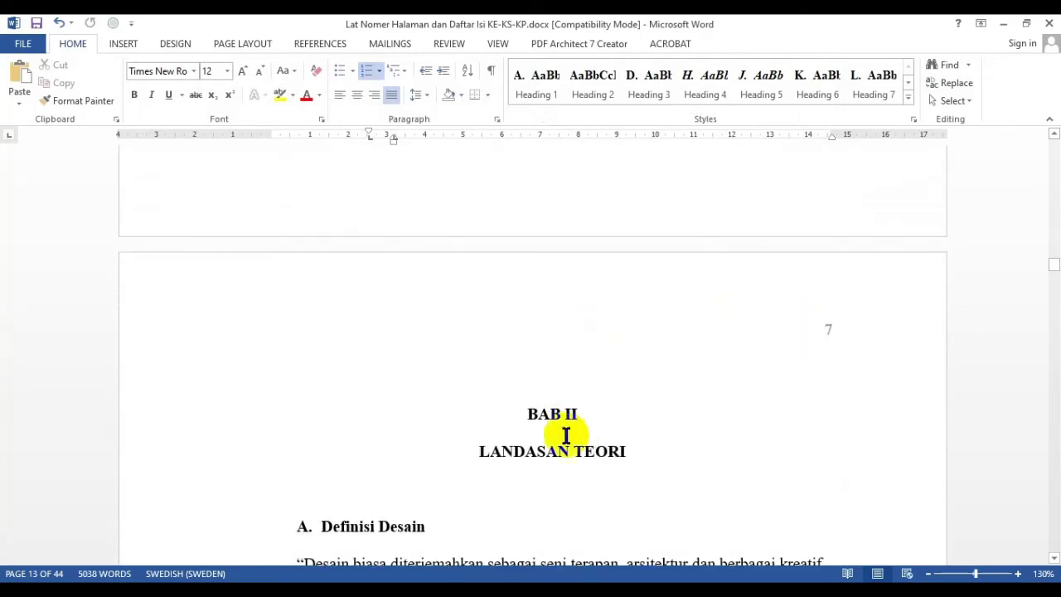
{"action": "scroll", "coordinate": [564, 433], "scroll_direction": "down", "scroll_amount": 3}
{"action": "scroll", "coordinate": [547, 407], "scroll_direction": "up", "scroll_amount": 3}
{"action": "left_click_drag", "start_coordinate": [542, 417], "coordinate": [563, 430]}
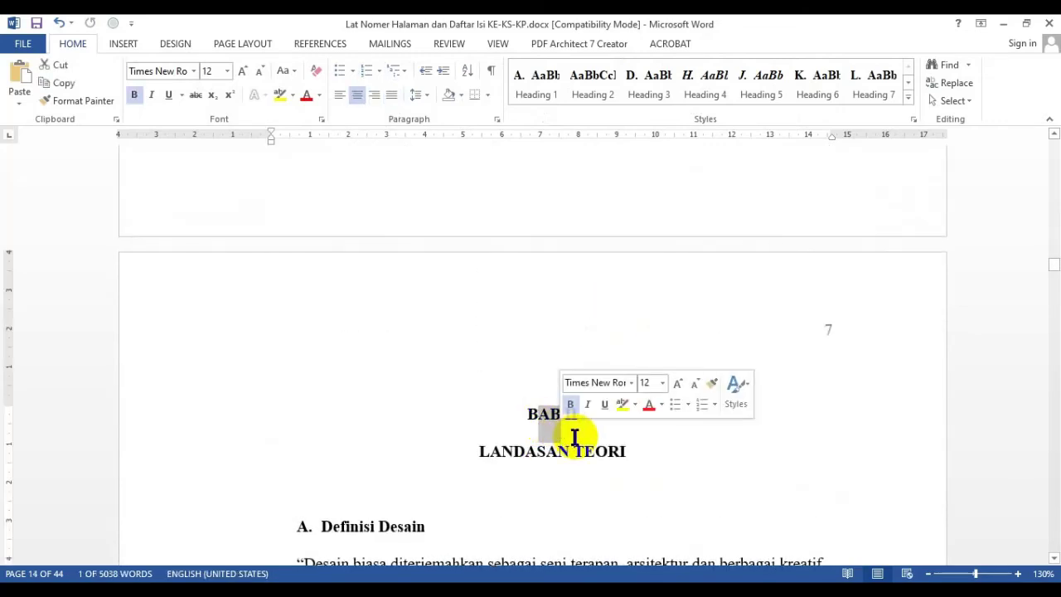
Add an empty paragraph after the Kepustakaan text ending in "sumber." and set its left indent to 0 cm
{"action": "scroll", "coordinate": [505, 409], "scroll_direction": "up", "scroll_amount": 5}
{"action": "left_click", "coordinate": [357, 312]}
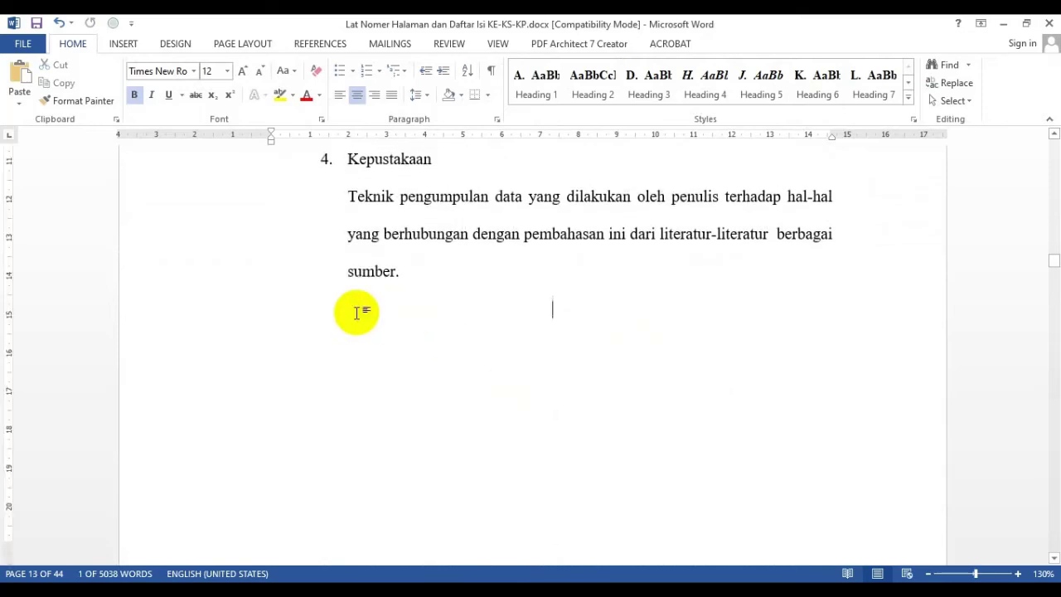
{"action": "left_click", "coordinate": [419, 282]}
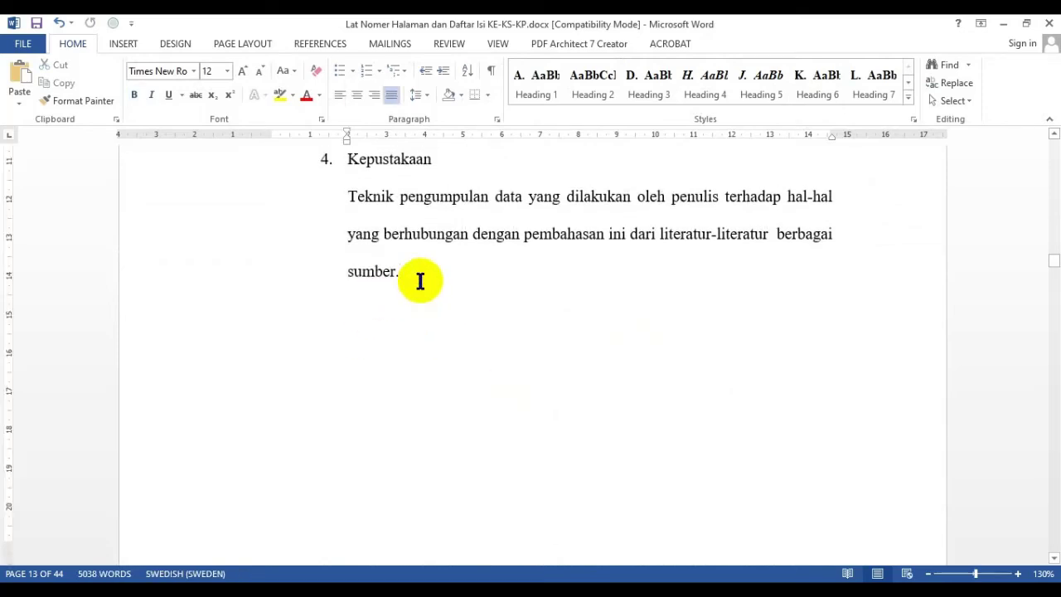
{"action": "key", "text": "Return"}
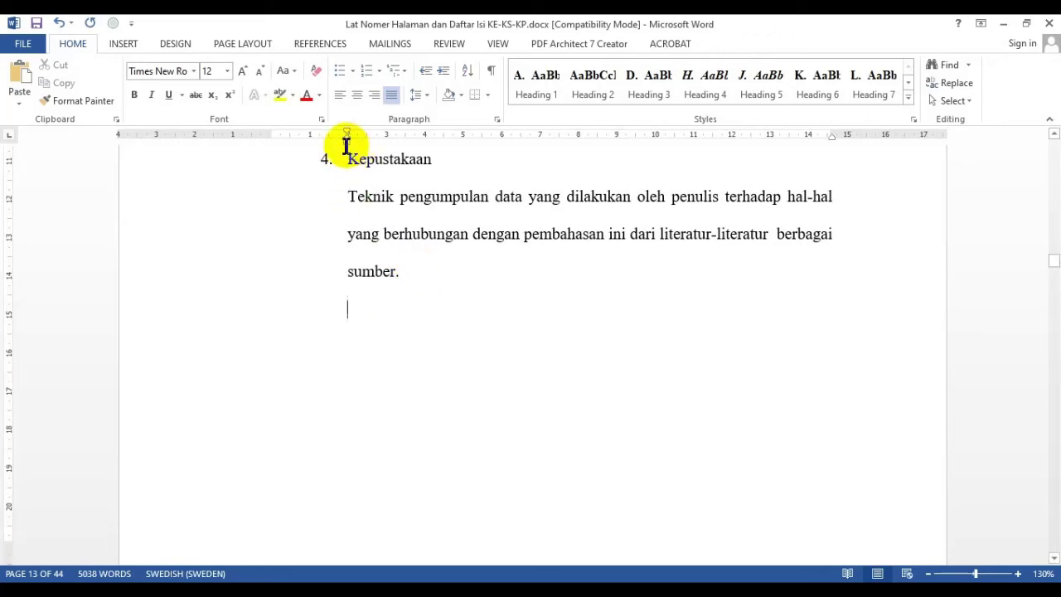
{"action": "left_click_drag", "start_coordinate": [346, 139], "coordinate": [272, 151]}
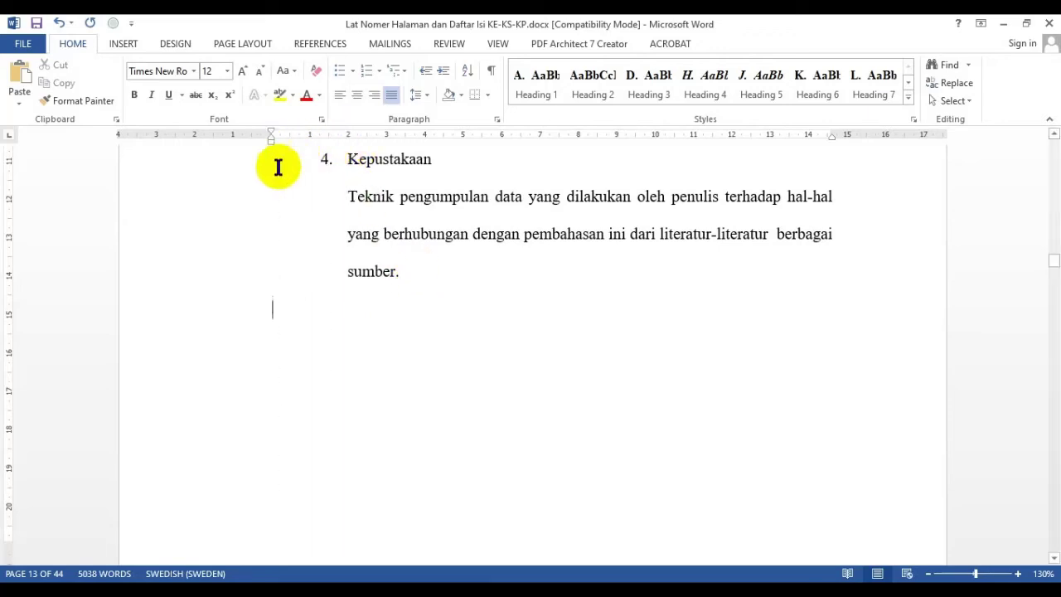
Insert a Next Page section break at the empty paragraph and remove the blank space before the BAB II heading
{"action": "left_click", "coordinate": [260, 49]}
{"action": "left_click", "coordinate": [199, 65]}
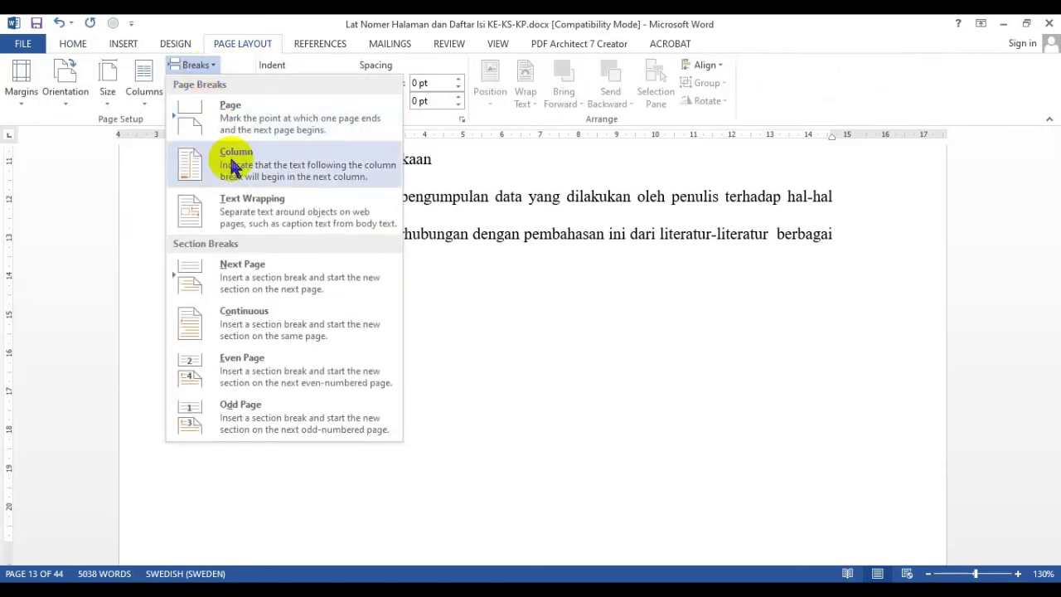
{"action": "left_click", "coordinate": [242, 282]}
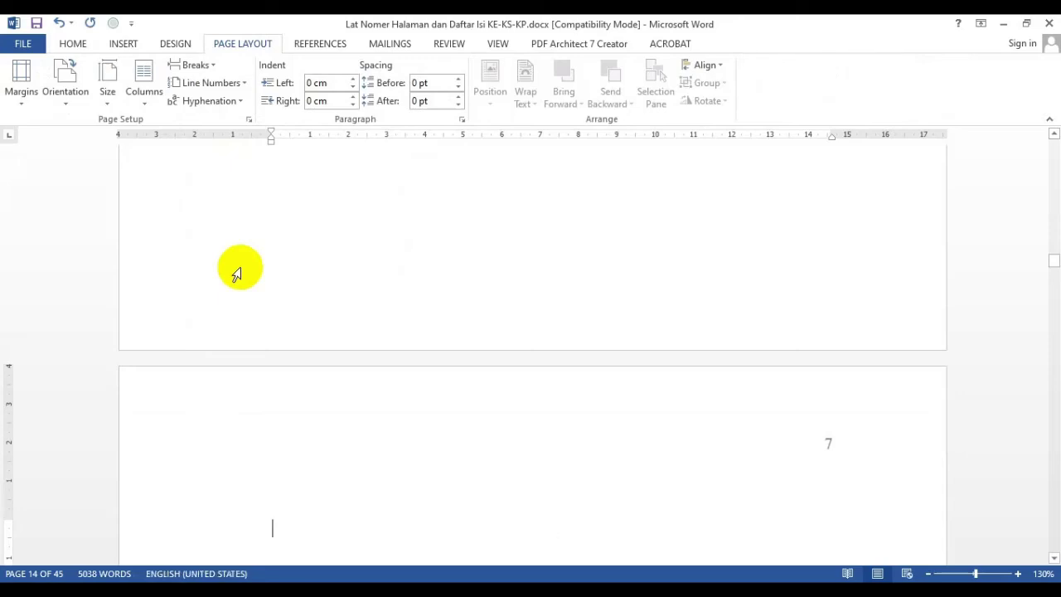
{"action": "key", "text": "Delete"}
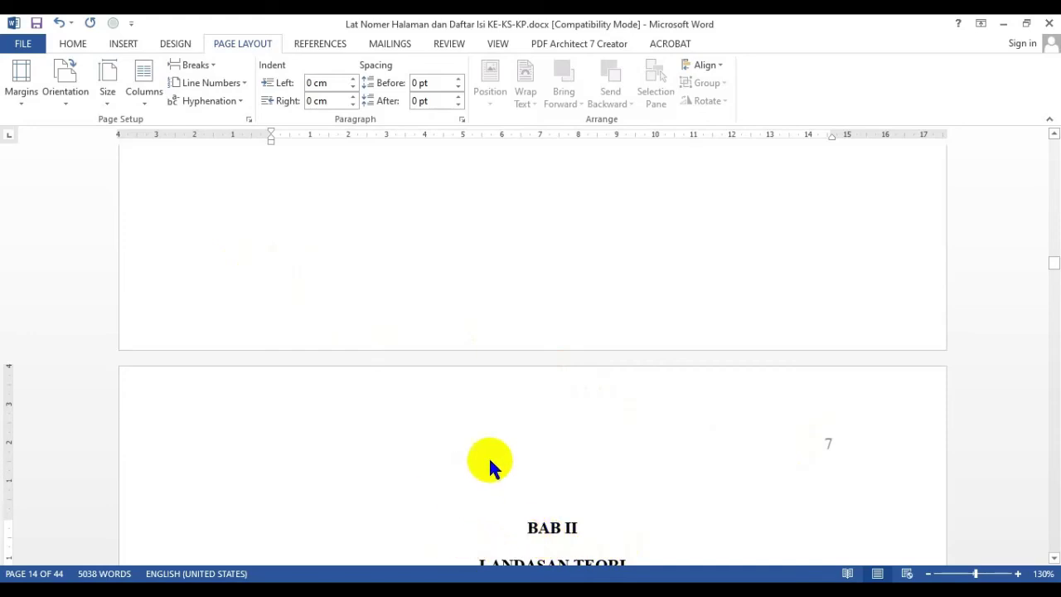
Unlink the first page header of the BAB II section from the previous section and delete its page number
{"action": "scroll", "coordinate": [556, 434], "scroll_direction": "down", "scroll_amount": 1}
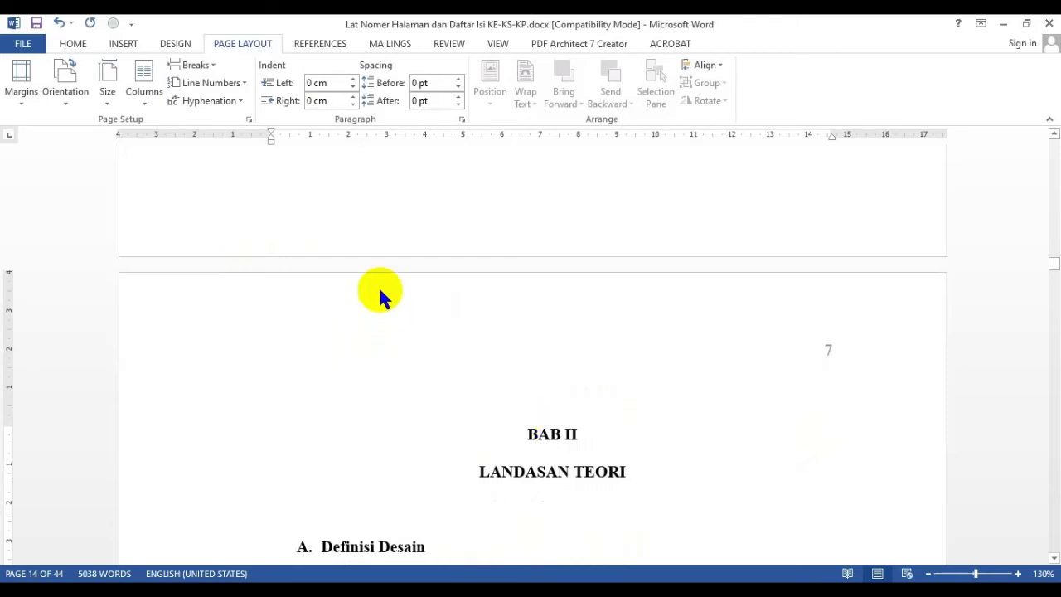
{"action": "left_click", "coordinate": [122, 45]}
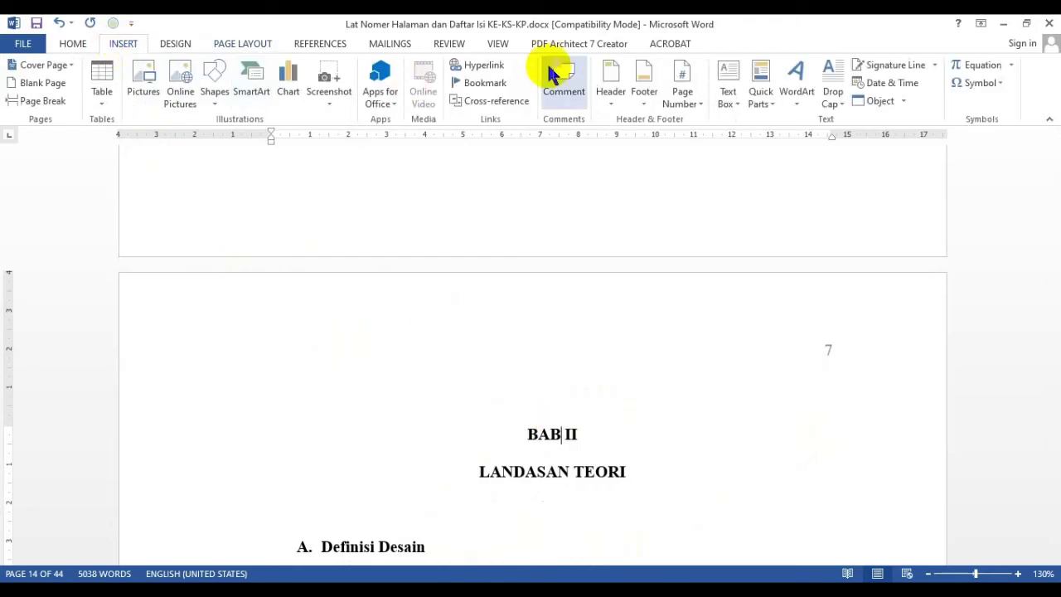
{"action": "left_click", "coordinate": [611, 95]}
{"action": "left_click", "coordinate": [654, 478]}
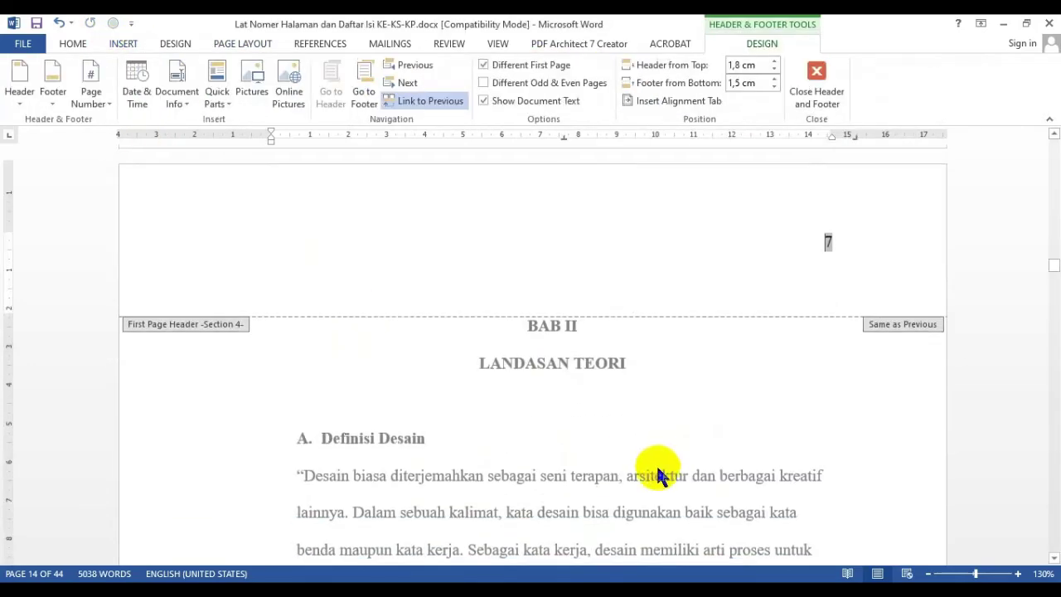
{"action": "left_click", "coordinate": [436, 104]}
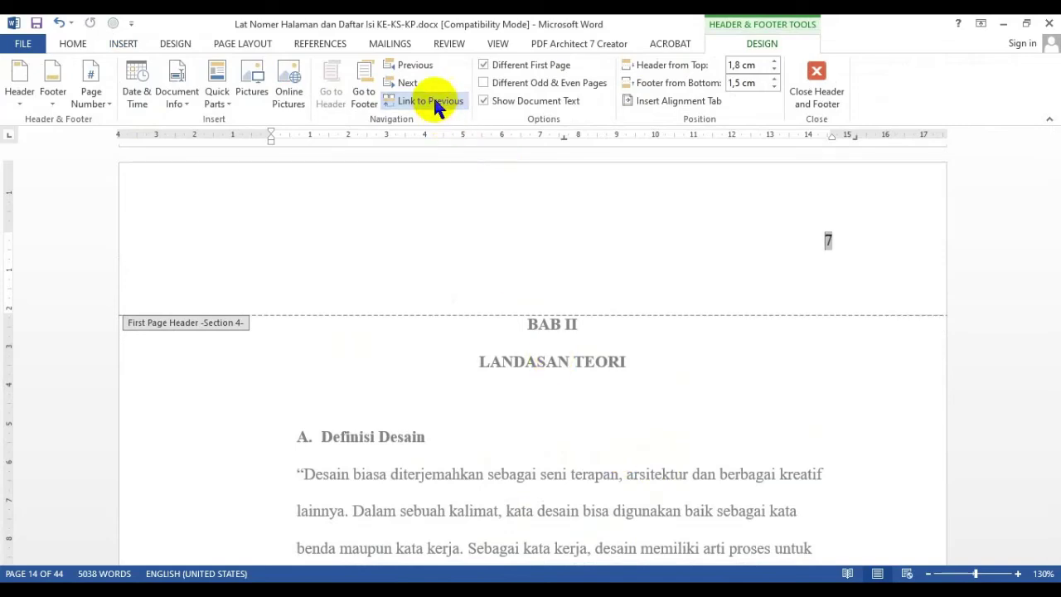
{"action": "left_click_drag", "start_coordinate": [819, 239], "coordinate": [867, 240]}
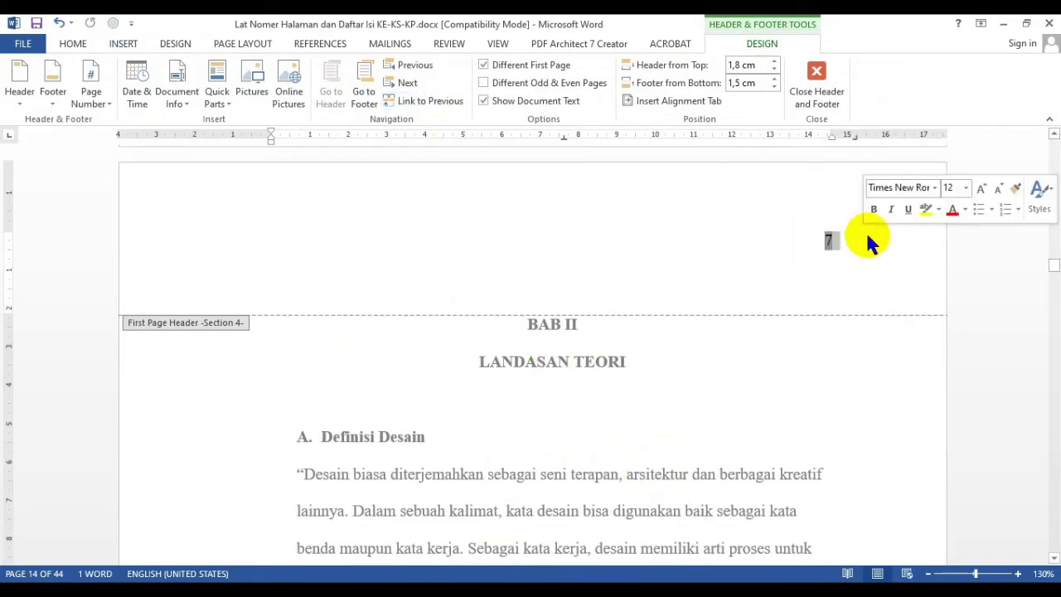
{"action": "key", "text": "Delete"}
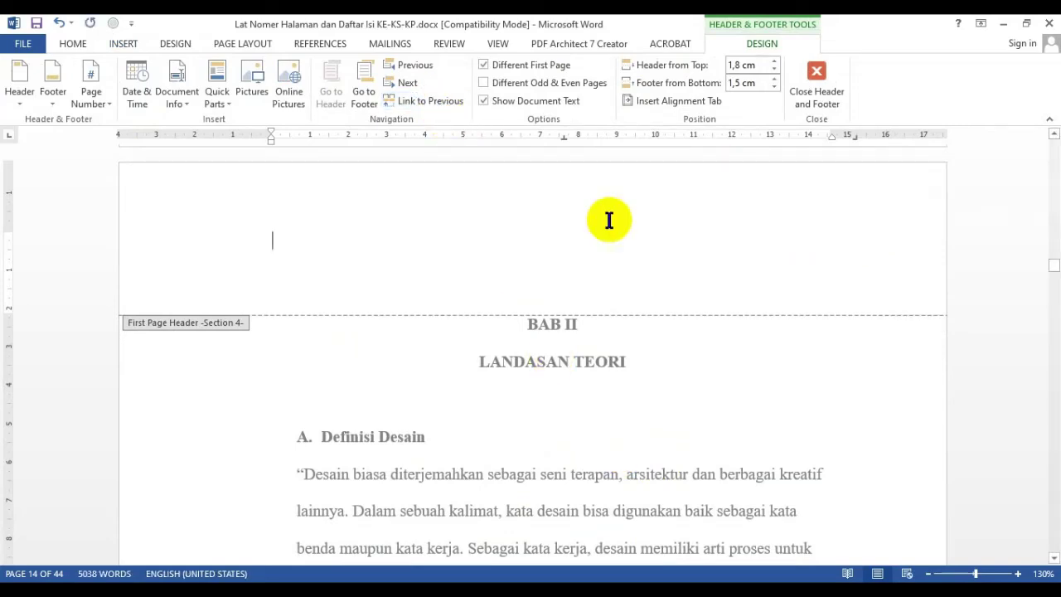
Unlink the BAB II first page footer from the previous section and insert a centred Plain Number page number at the current position
{"action": "left_click", "coordinate": [365, 86]}
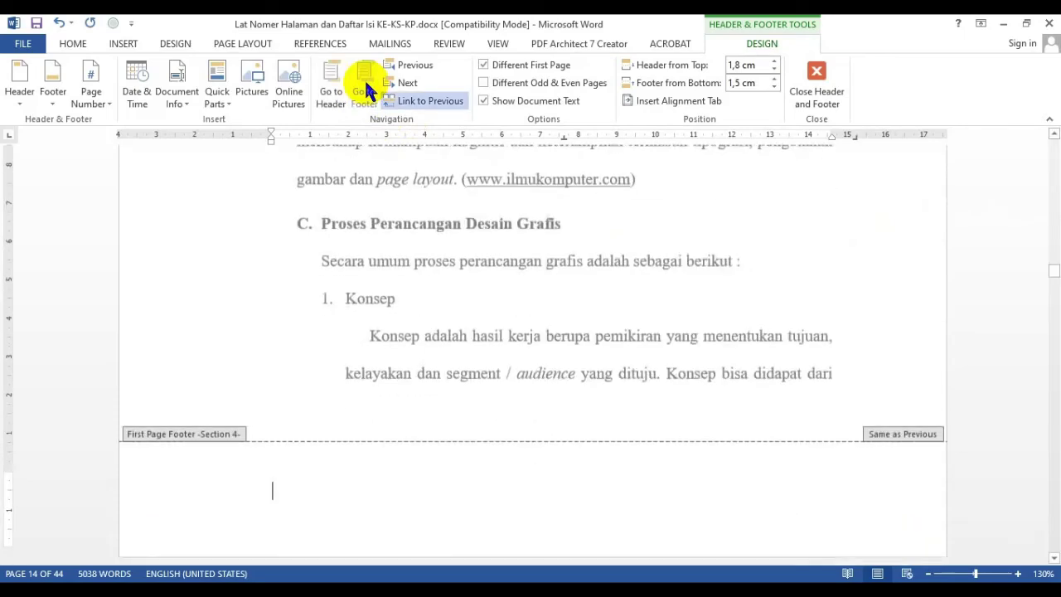
{"action": "left_click", "coordinate": [422, 103]}
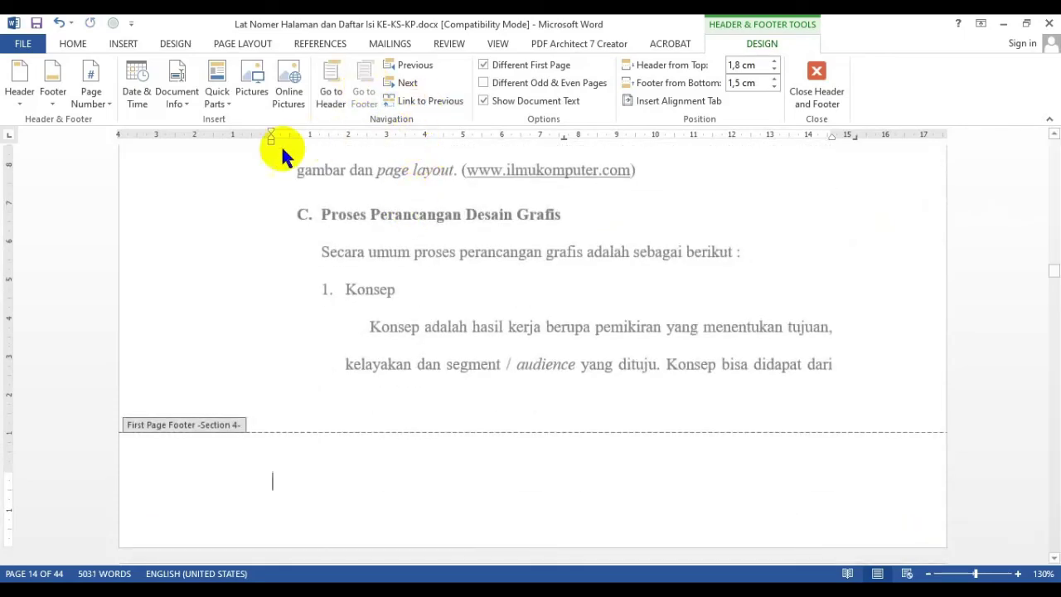
{"action": "left_click", "coordinate": [75, 47]}
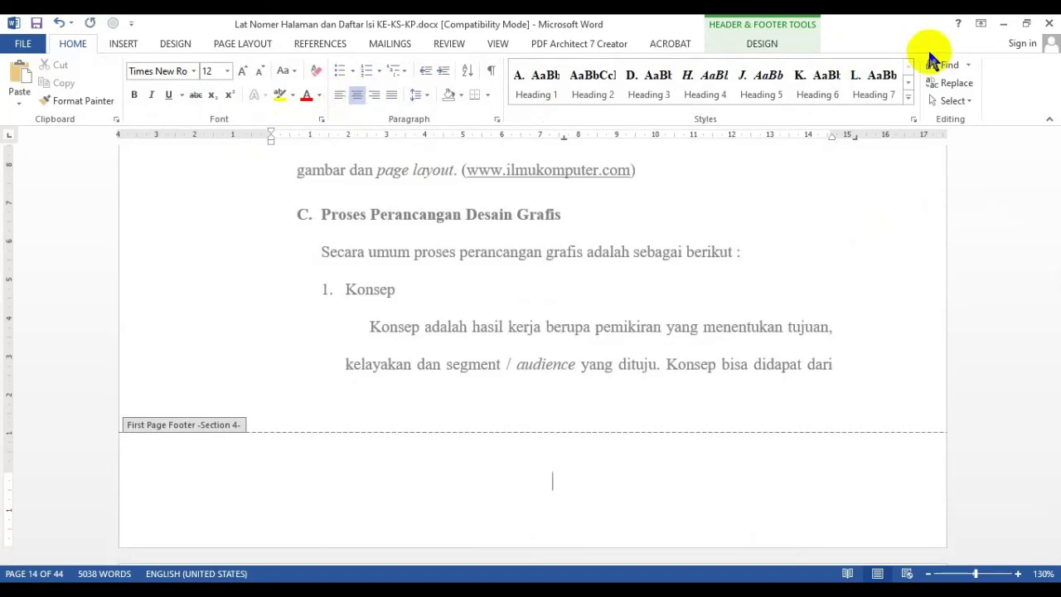
{"action": "left_click", "coordinate": [762, 43]}
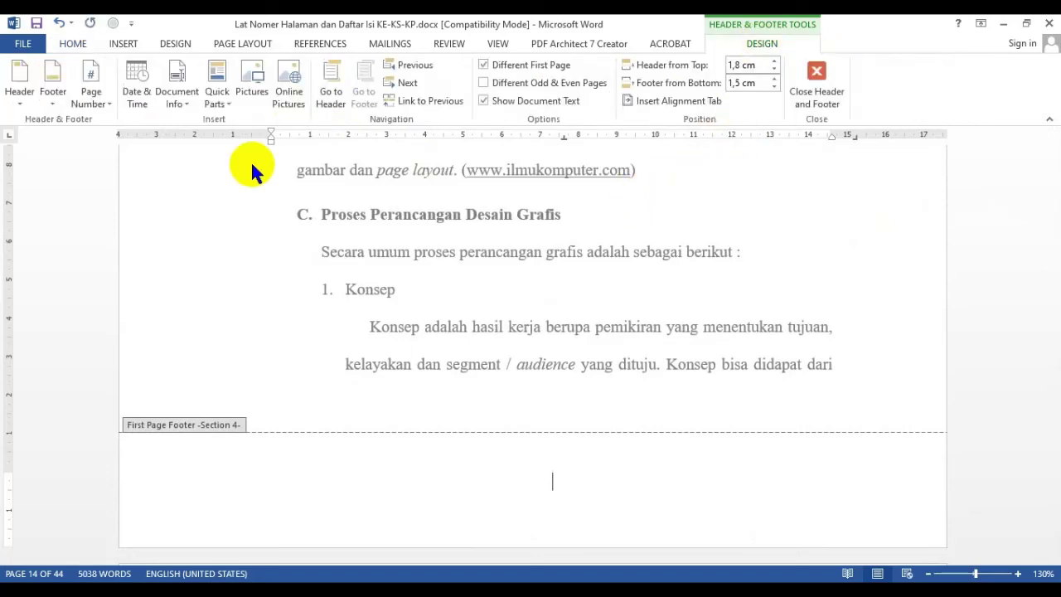
{"action": "left_click", "coordinate": [93, 98]}
{"action": "mouse_move", "coordinate": [141, 182]}
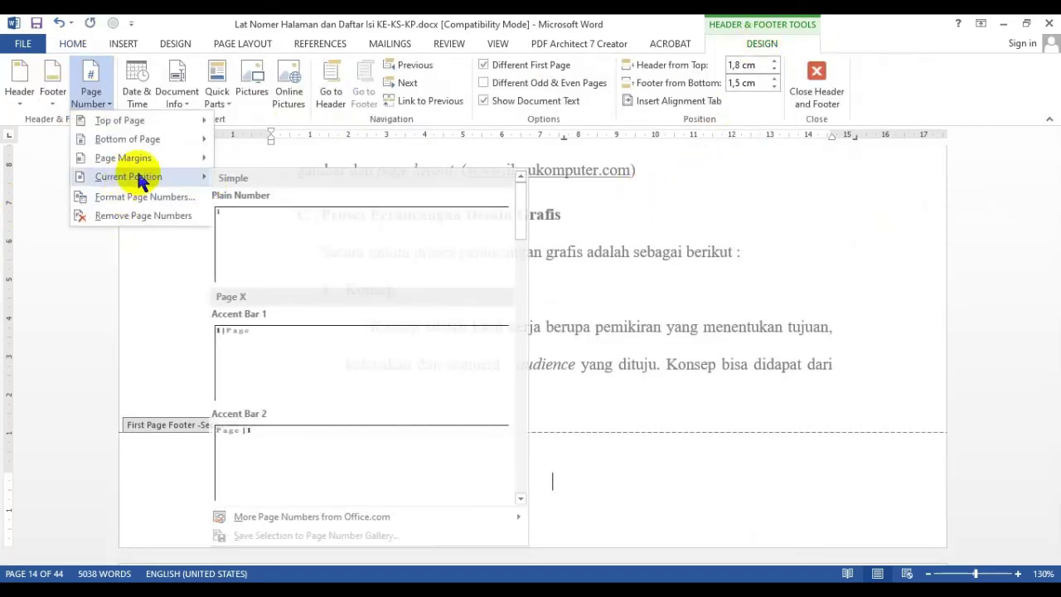
{"action": "left_click", "coordinate": [270, 227]}
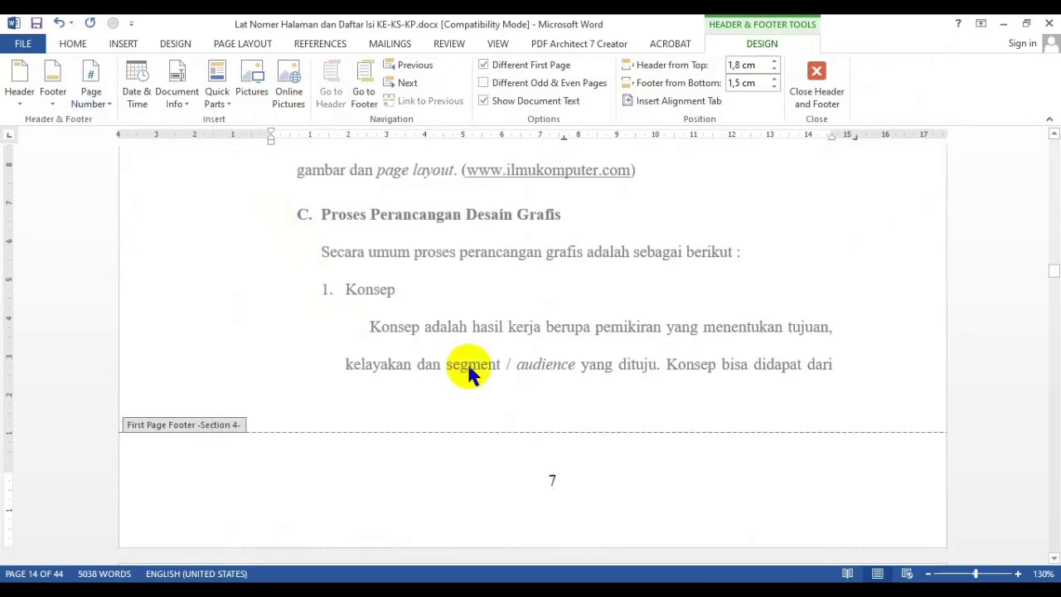
Apply the 1, 2, 3 number format continuing from the previous section to the BAB II footer number, and close the footer
{"action": "left_click_drag", "start_coordinate": [542, 479], "coordinate": [587, 479]}
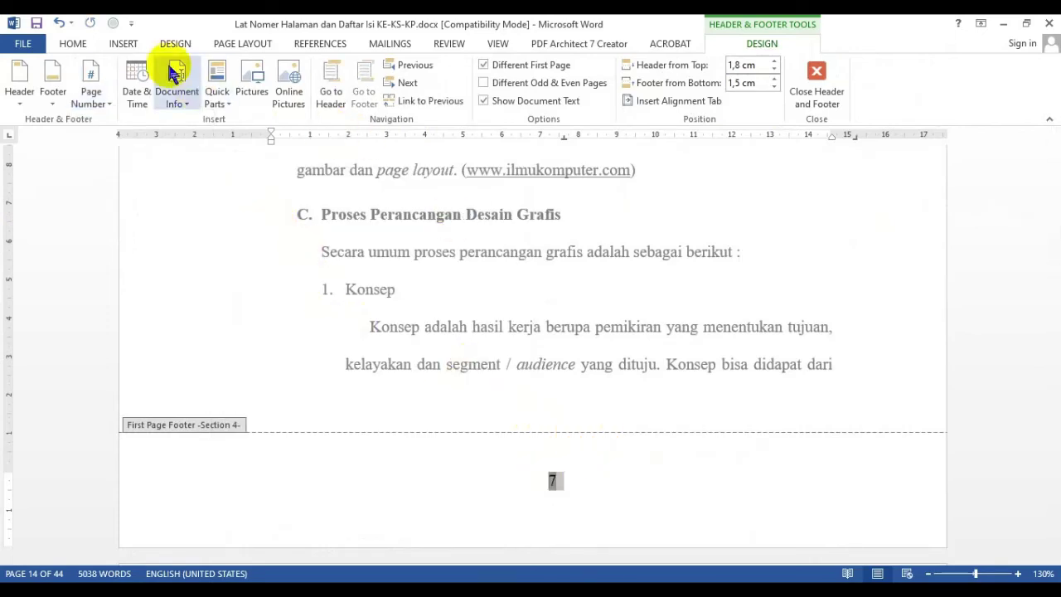
{"action": "left_click", "coordinate": [93, 100]}
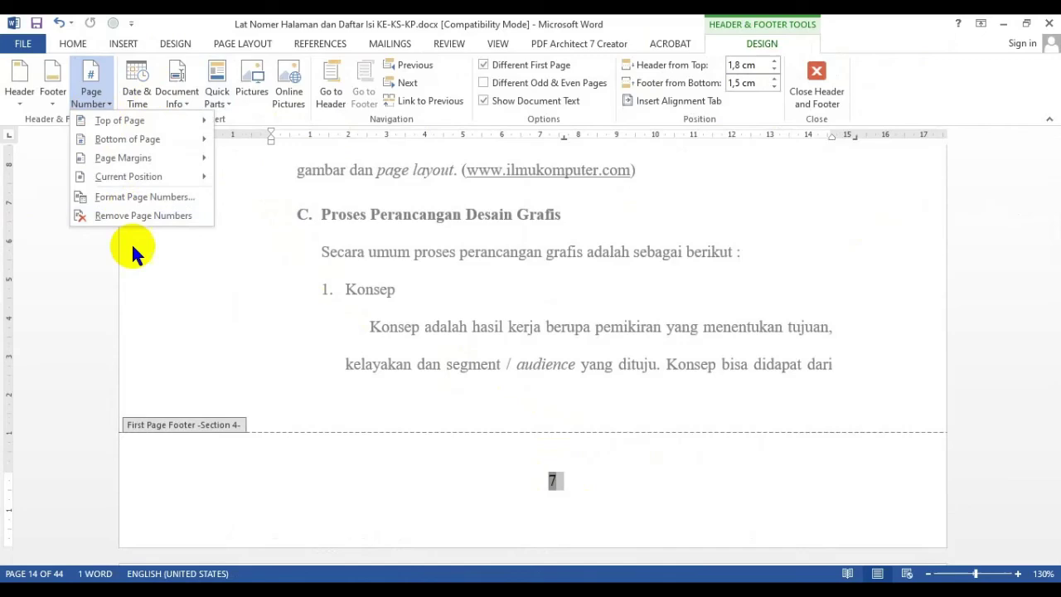
{"action": "left_click", "coordinate": [133, 199]}
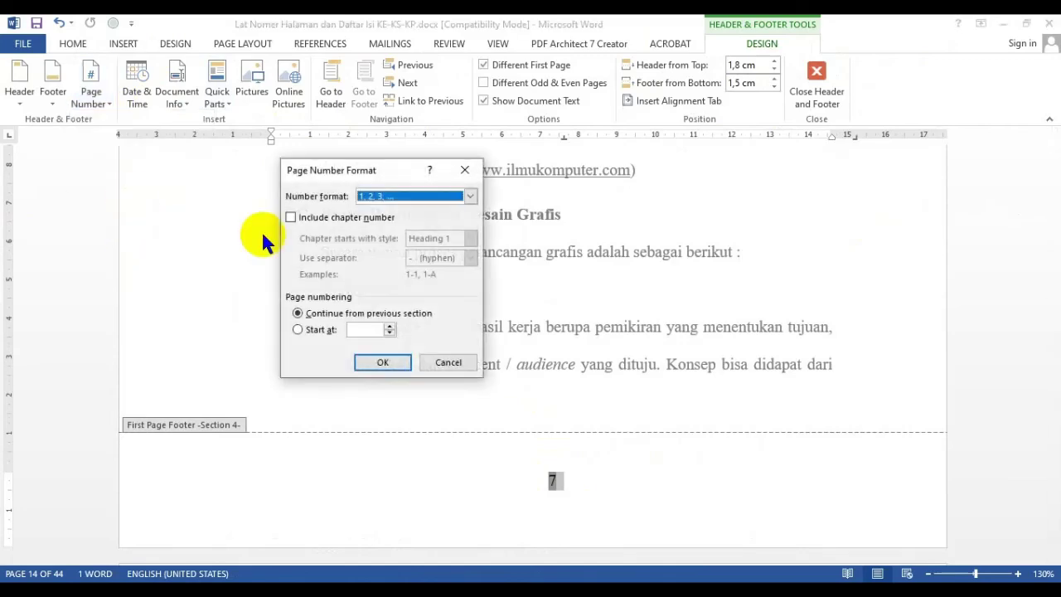
{"action": "left_click", "coordinate": [382, 363]}
{"action": "left_click", "coordinate": [817, 108]}
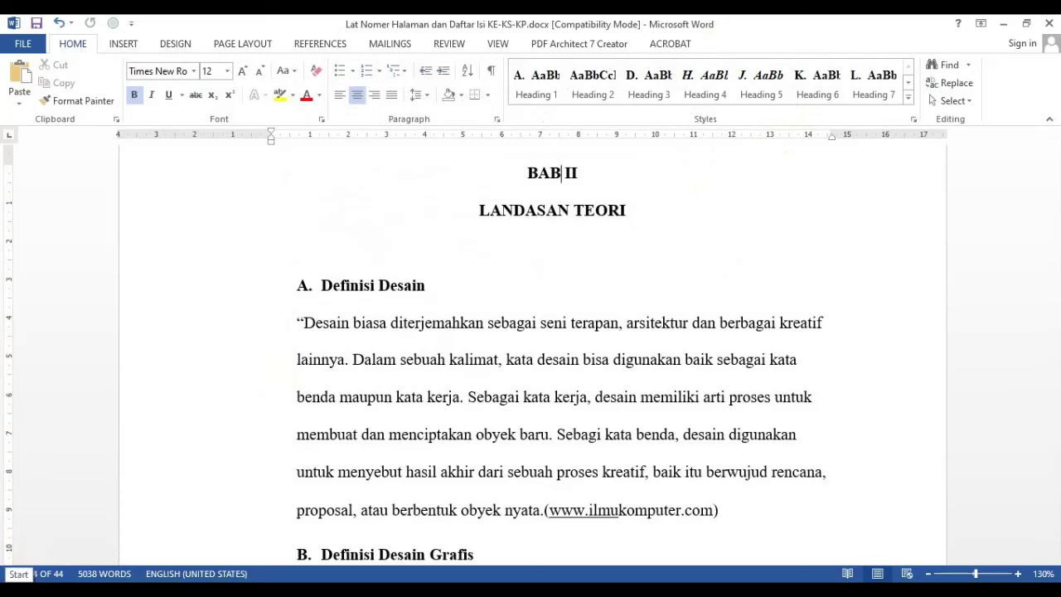
Examine the page numbers from the end of BAB I through the BAB II pages to the BAB III opening page
{"action": "scroll", "coordinate": [362, 415], "scroll_direction": "up", "scroll_amount": 5}
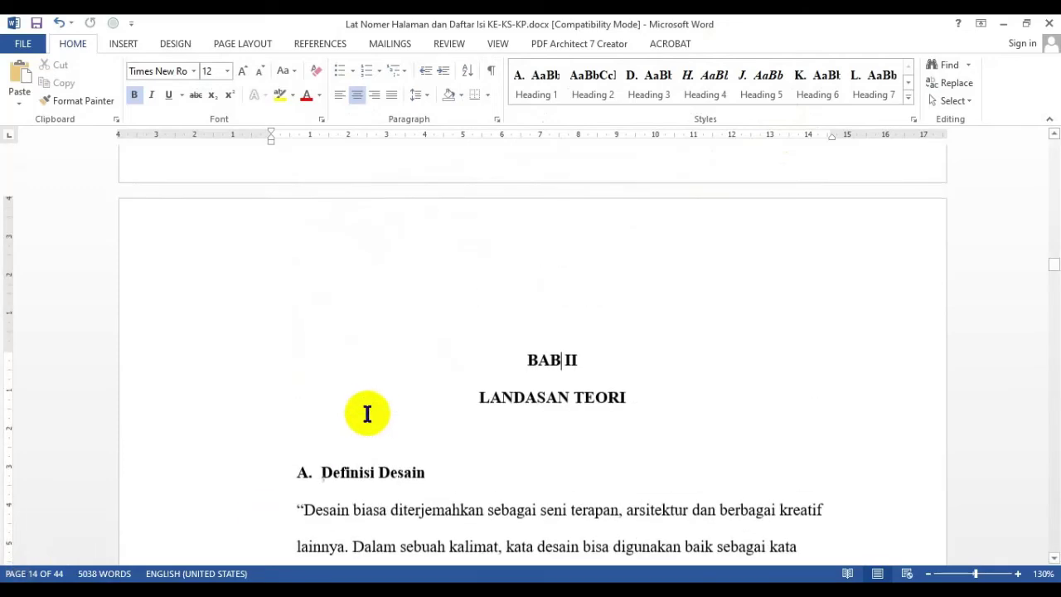
{"action": "scroll", "coordinate": [423, 377], "scroll_direction": "up", "scroll_amount": 15}
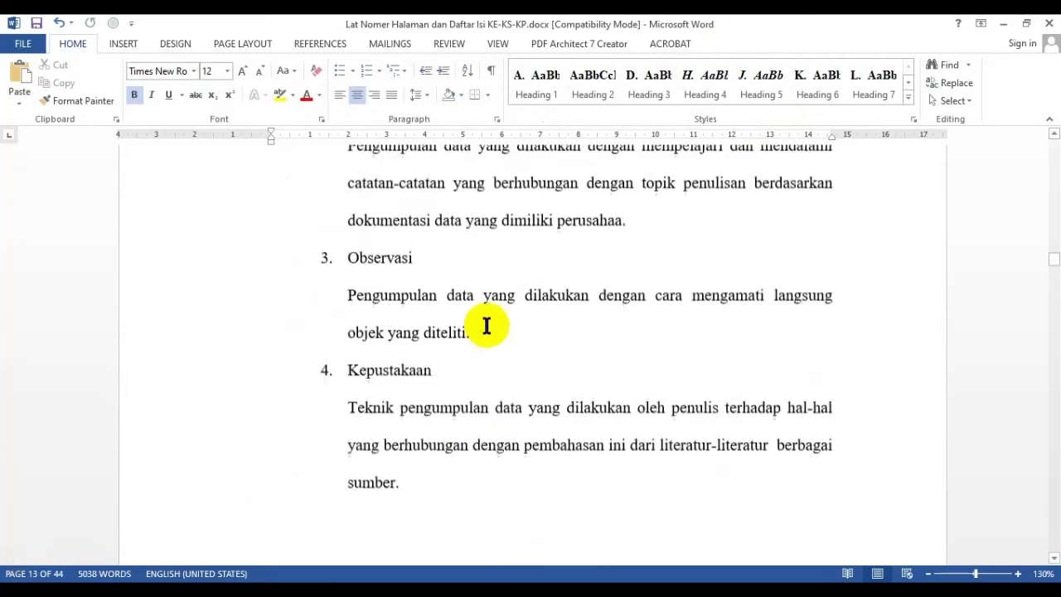
{"action": "scroll", "coordinate": [394, 353], "scroll_direction": "down", "scroll_amount": 20}
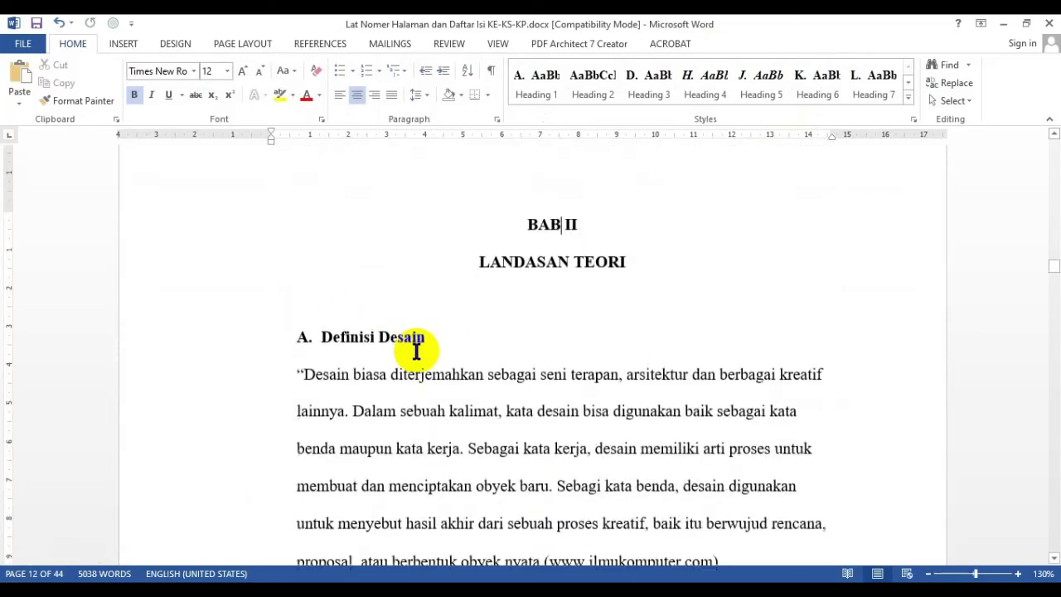
{"action": "scroll", "coordinate": [416, 355], "scroll_direction": "down", "scroll_amount": 4}
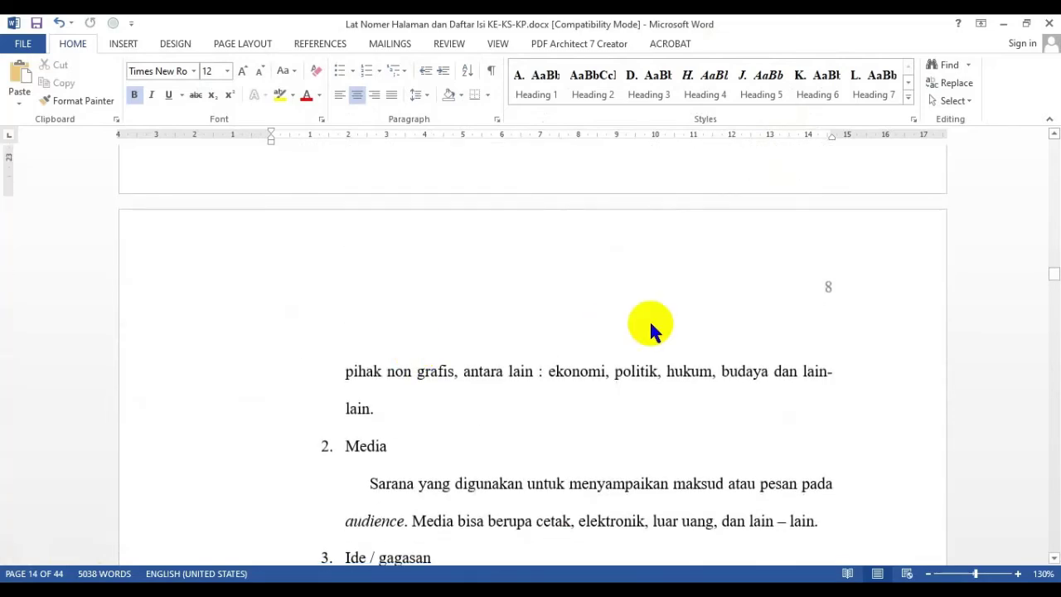
{"action": "scroll", "coordinate": [651, 330], "scroll_direction": "down", "scroll_amount": 8}
{"action": "scroll", "coordinate": [630, 373], "scroll_direction": "down", "scroll_amount": 3}
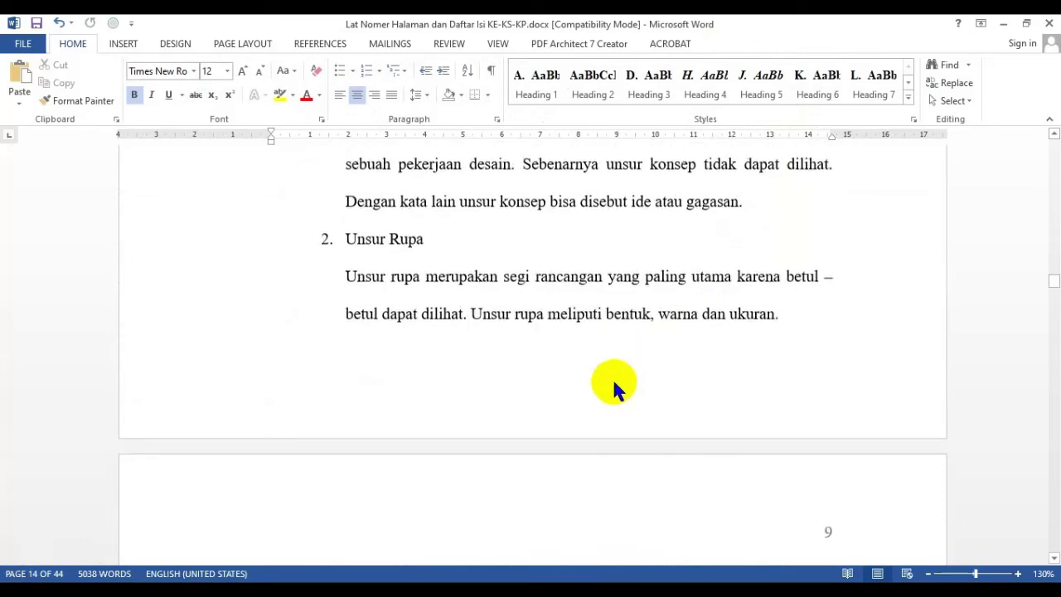
{"action": "scroll", "coordinate": [562, 377], "scroll_direction": "down", "scroll_amount": 20}
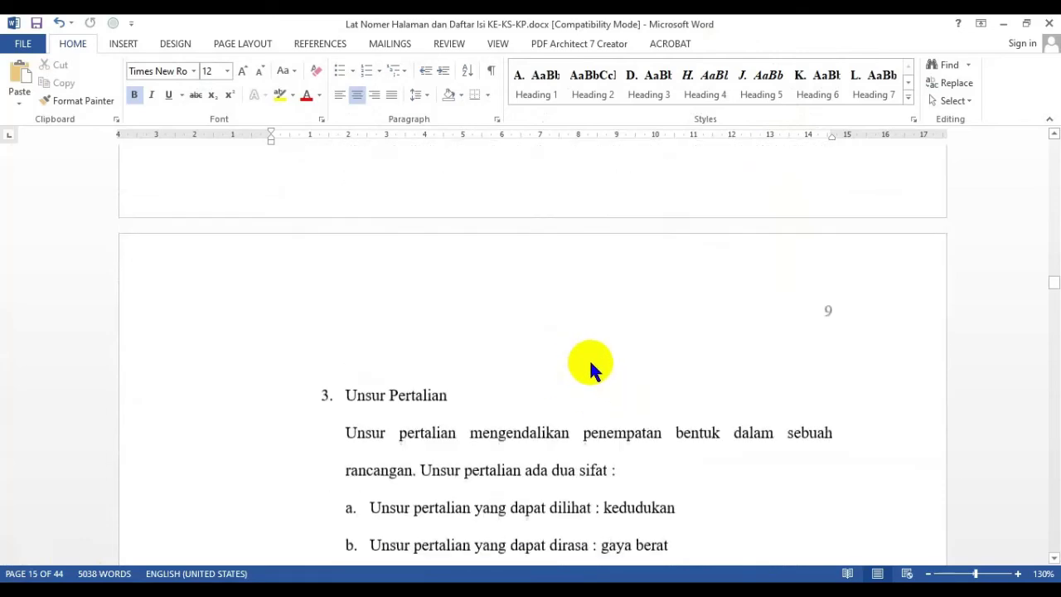
{"action": "scroll", "coordinate": [563, 381], "scroll_direction": "down", "scroll_amount": 20}
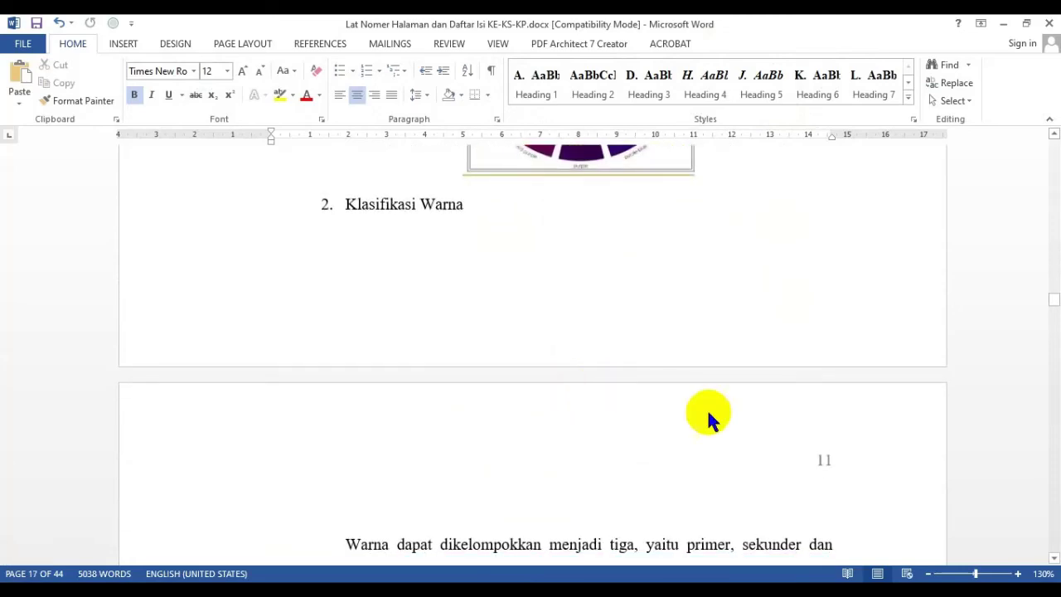
{"action": "scroll", "coordinate": [706, 411], "scroll_direction": "down", "scroll_amount": 20}
{"action": "scroll", "coordinate": [546, 406], "scroll_direction": "down", "scroll_amount": 20}
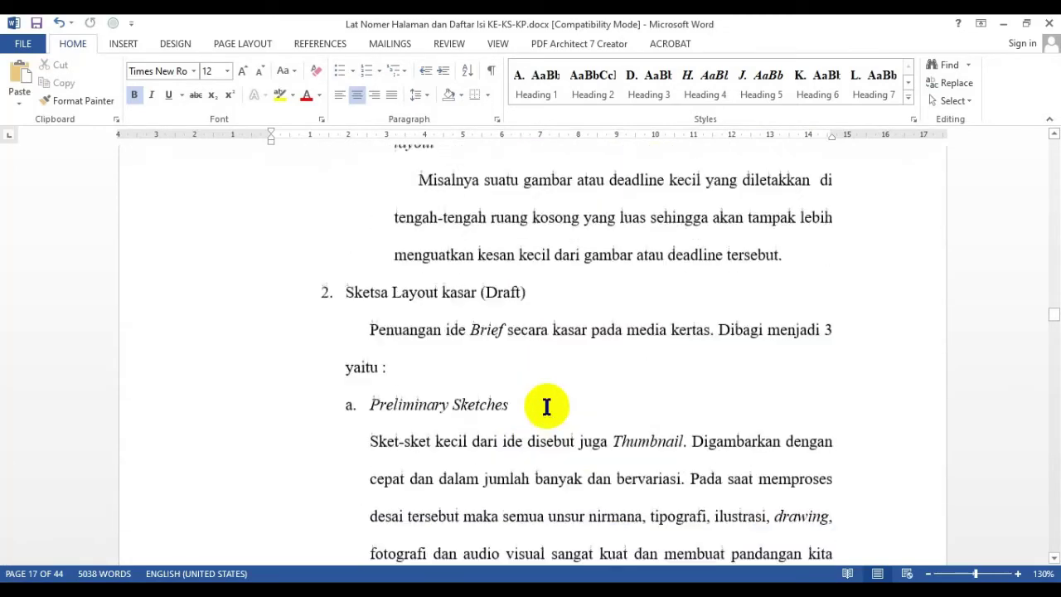
{"action": "scroll", "coordinate": [527, 409], "scroll_direction": "down", "scroll_amount": 20}
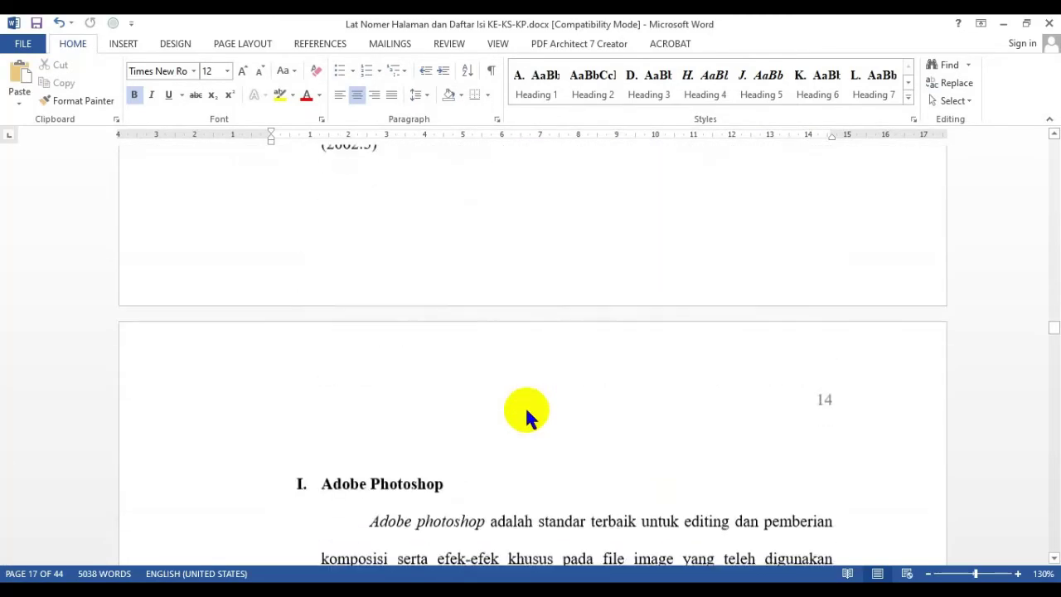
{"action": "scroll", "coordinate": [524, 414], "scroll_direction": "down", "scroll_amount": 20}
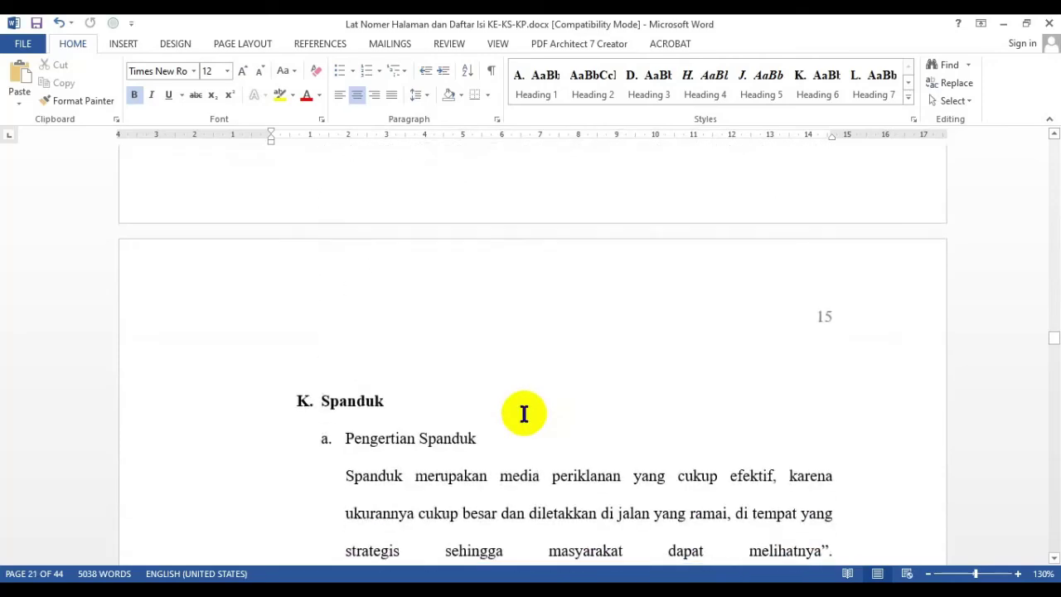
{"action": "scroll", "coordinate": [524, 413], "scroll_direction": "down", "scroll_amount": 15}
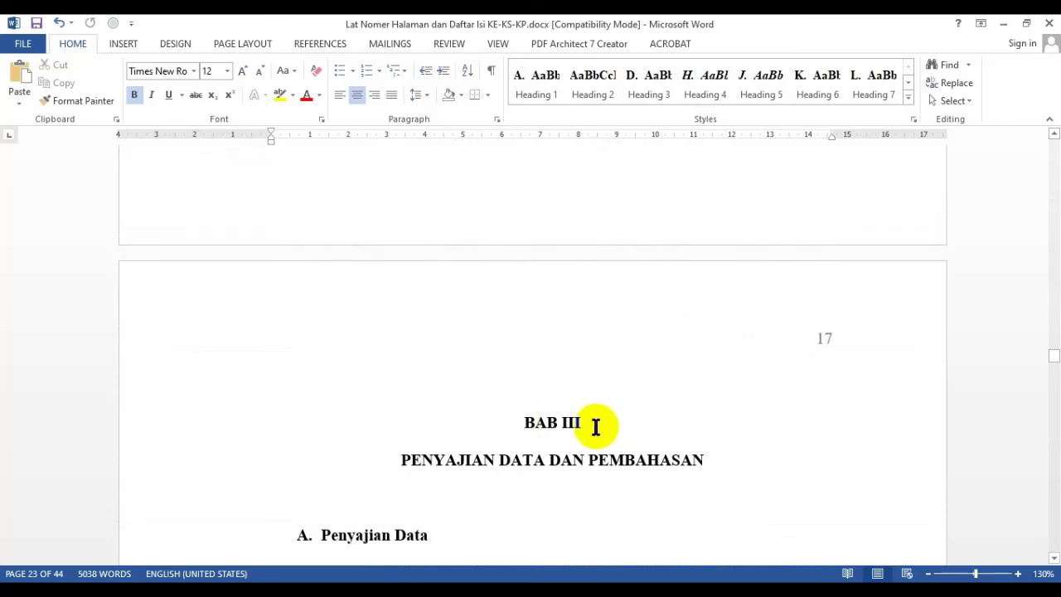
Add an empty paragraph after the Fungsi Iklan Majalah text ending in "kepada masyarakat." and set its left indent to 0 cm
{"action": "scroll", "coordinate": [572, 422], "scroll_direction": "up", "scroll_amount": 8}
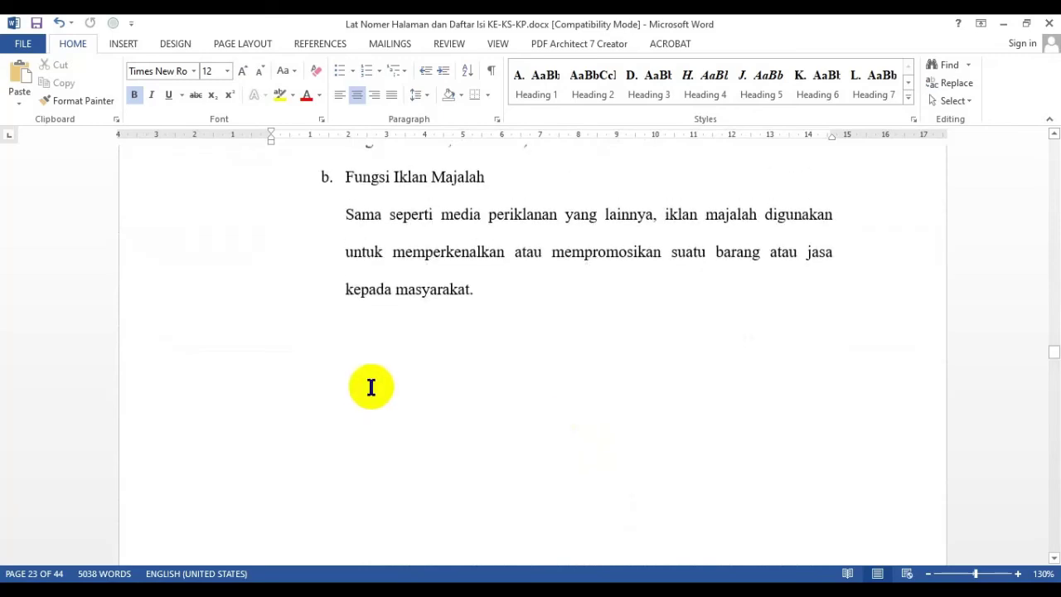
{"action": "left_click", "coordinate": [341, 319]}
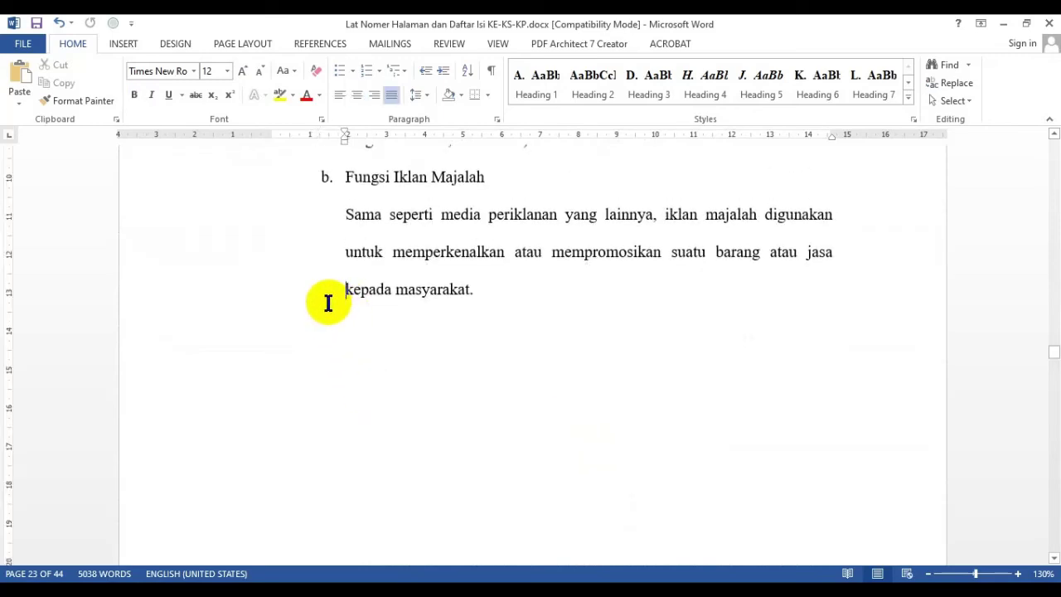
{"action": "left_click", "coordinate": [487, 290]}
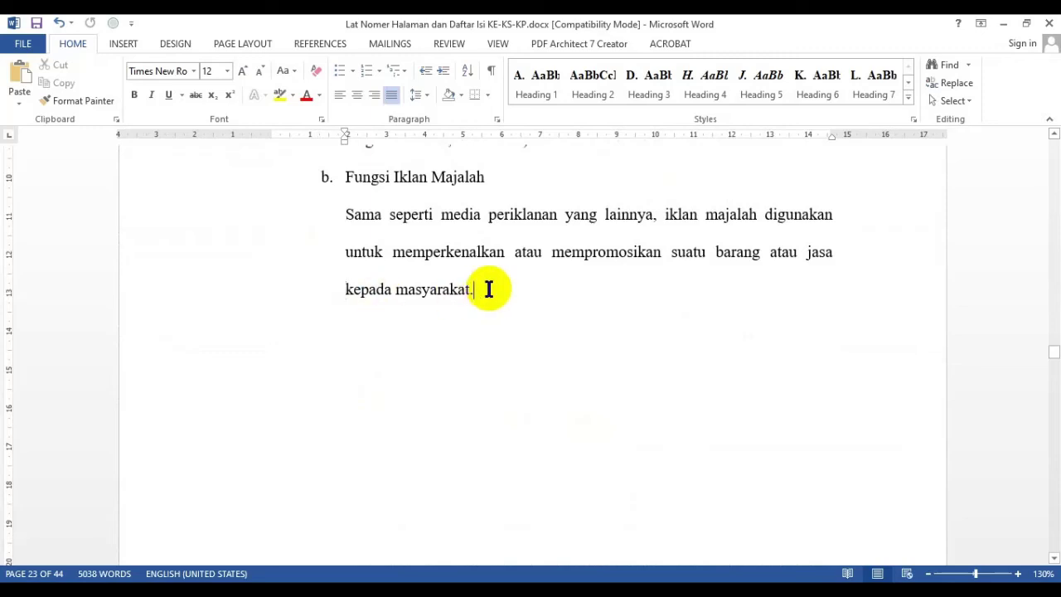
{"action": "key", "text": "Return"}
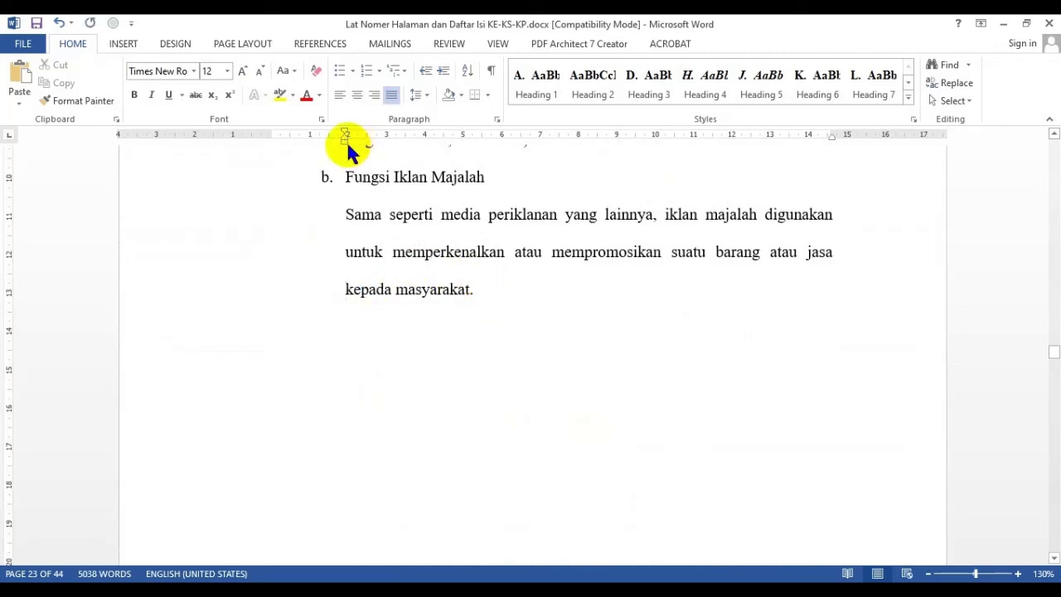
{"action": "left_click_drag", "start_coordinate": [345, 139], "coordinate": [272, 159]}
Insert a Next Page section break at the empty paragraph and remove the blank space before the BAB III heading
{"action": "left_click", "coordinate": [244, 45]}
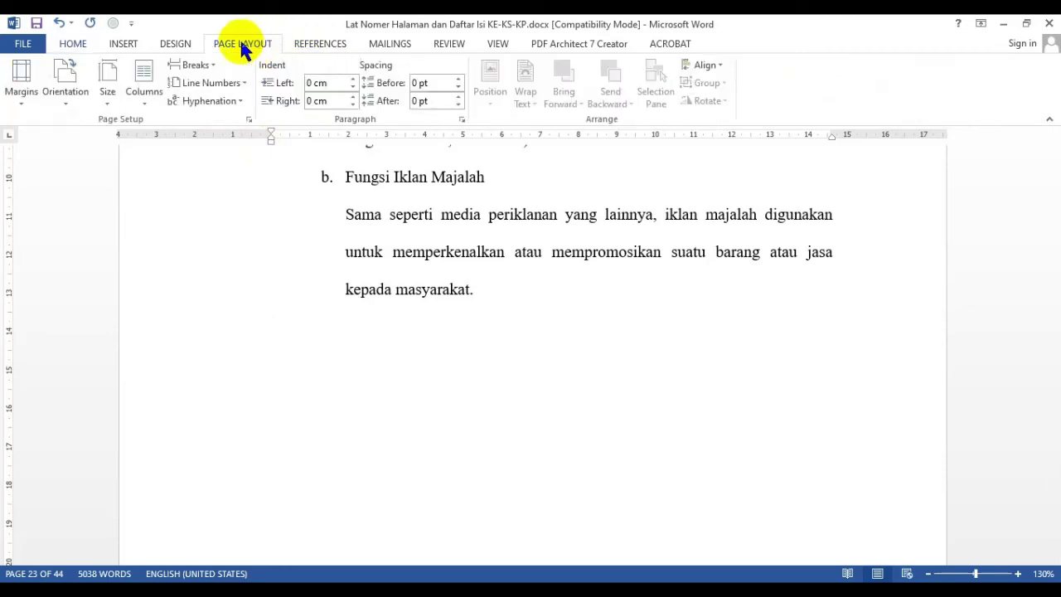
{"action": "left_click", "coordinate": [203, 66]}
{"action": "left_click", "coordinate": [257, 282]}
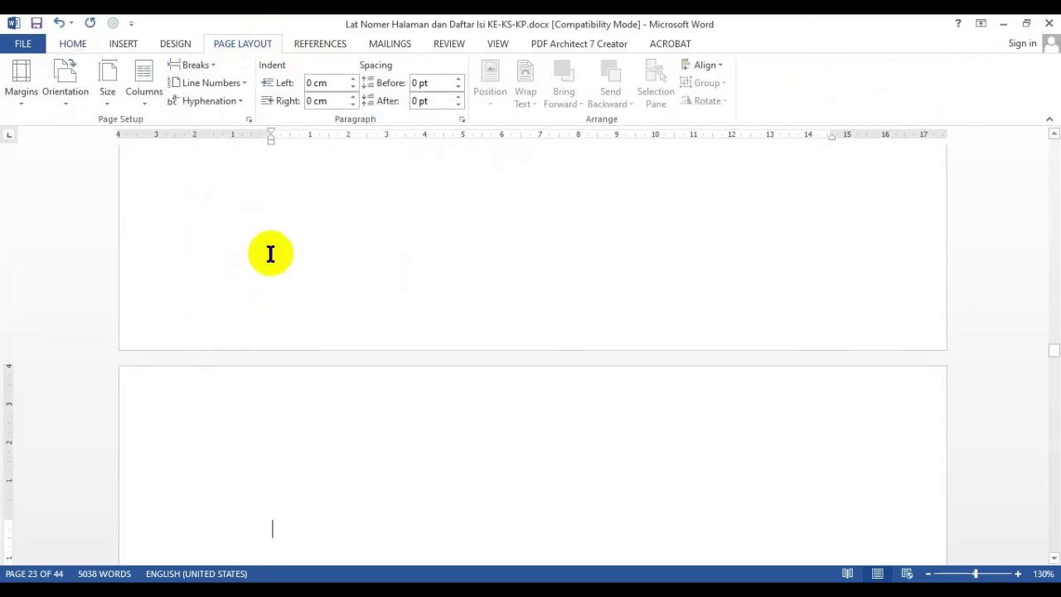
{"action": "key", "text": "Delete"}
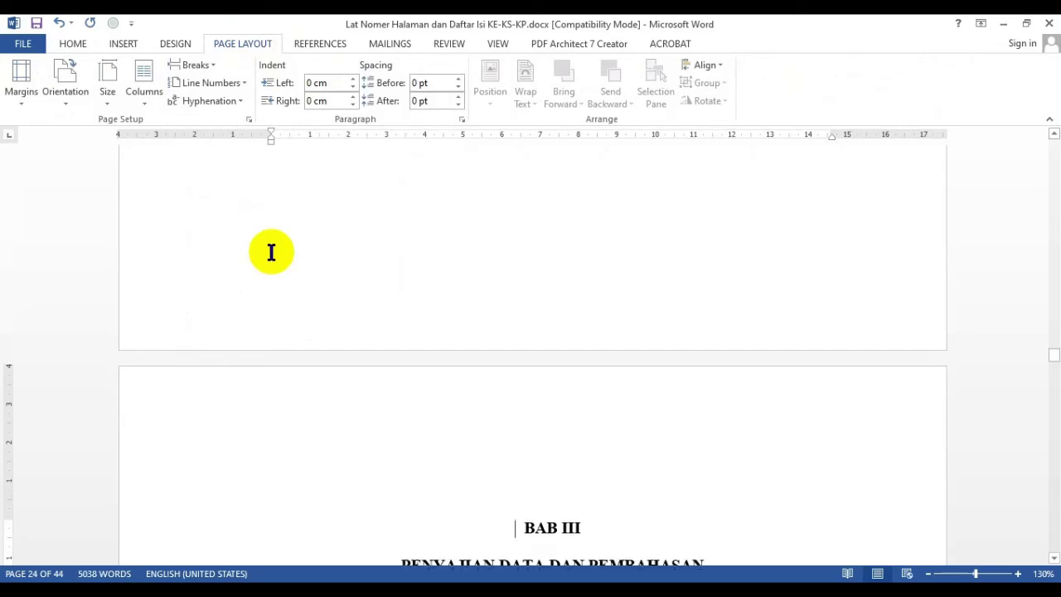
{"action": "scroll", "coordinate": [398, 364], "scroll_direction": "down", "scroll_amount": 3}
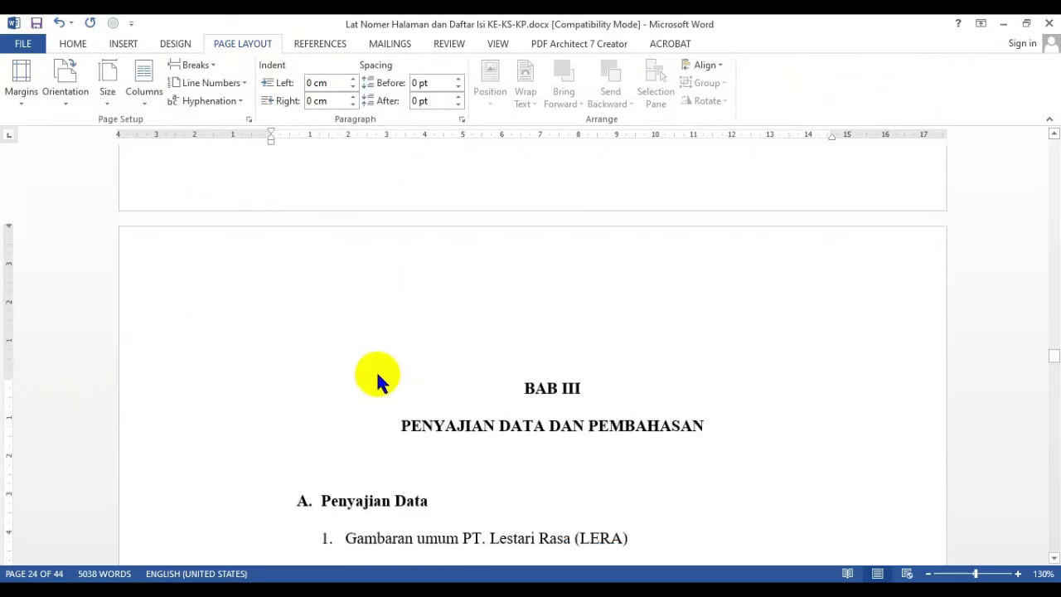
Check the page number format settings of the BAB III opening page's footer number, cancel without changes and close the footer
{"action": "scroll", "coordinate": [509, 379], "scroll_direction": "down", "scroll_amount": 20}
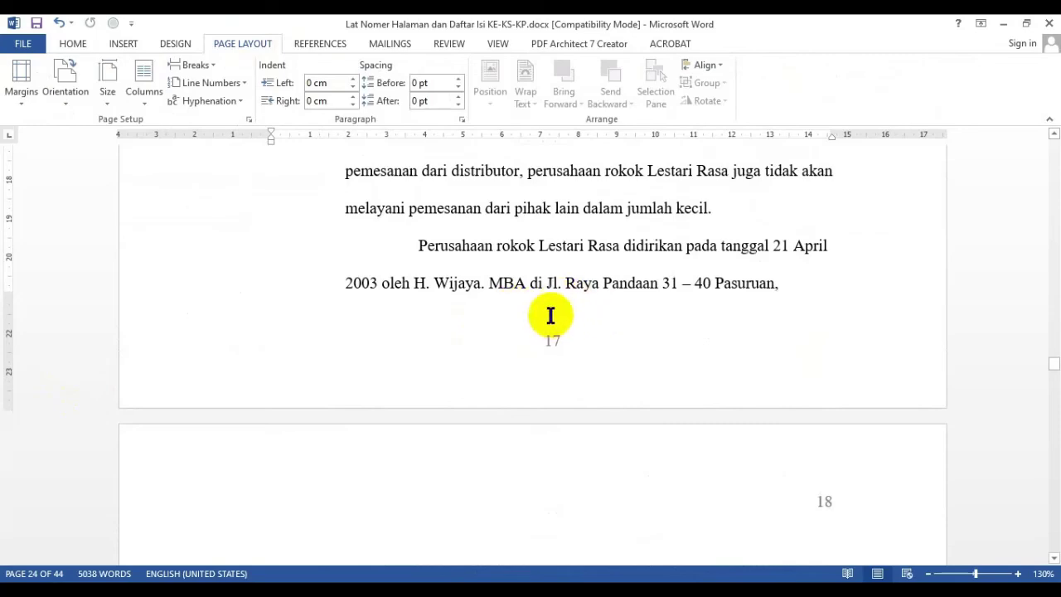
{"action": "scroll", "coordinate": [549, 313], "scroll_direction": "up", "scroll_amount": 5}
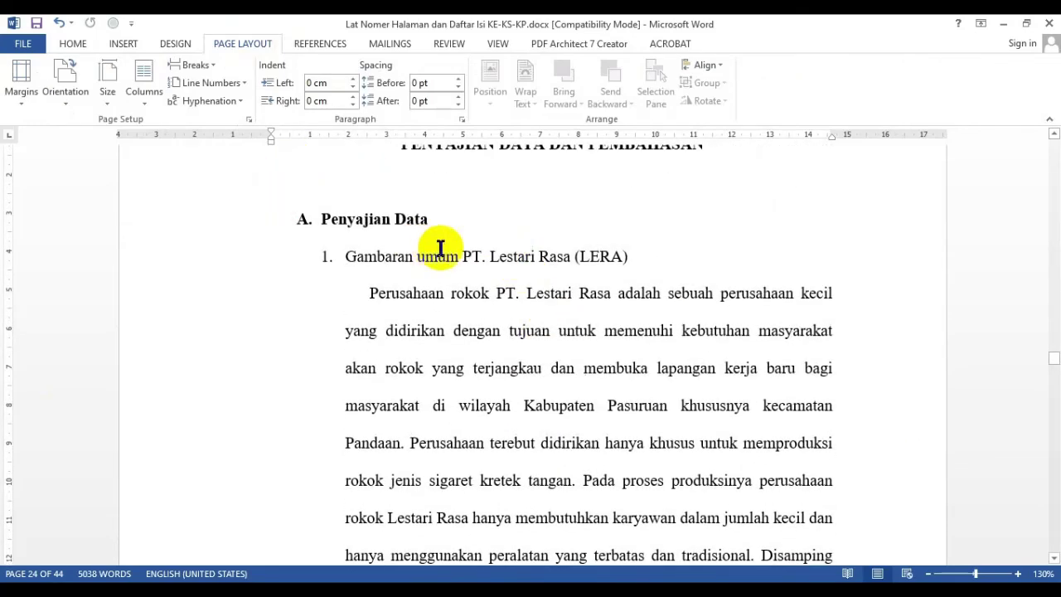
{"action": "scroll", "coordinate": [439, 244], "scroll_direction": "up", "scroll_amount": 2}
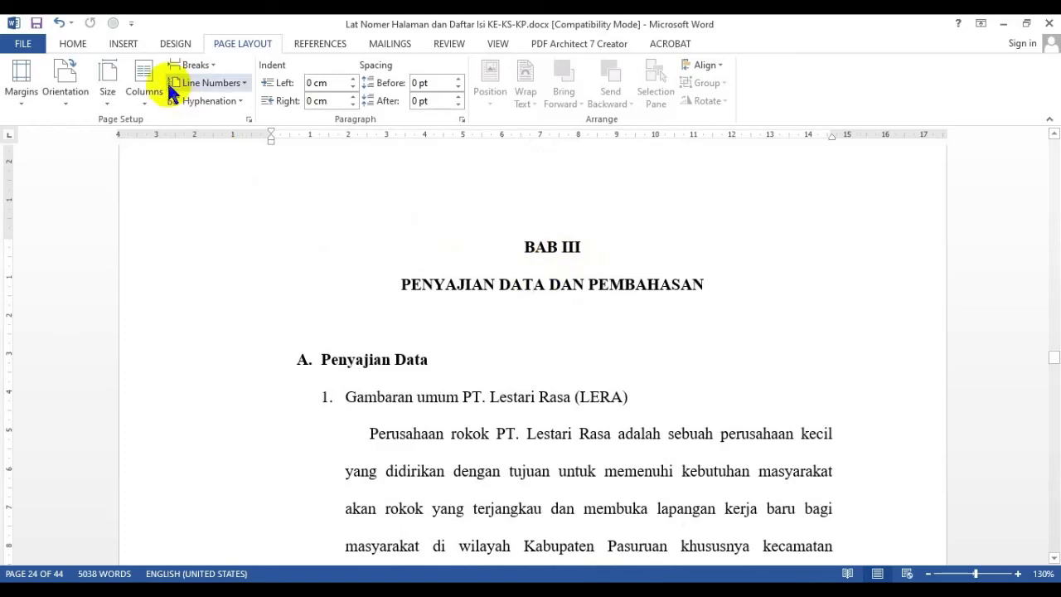
{"action": "left_click", "coordinate": [117, 43]}
{"action": "left_click", "coordinate": [650, 107]}
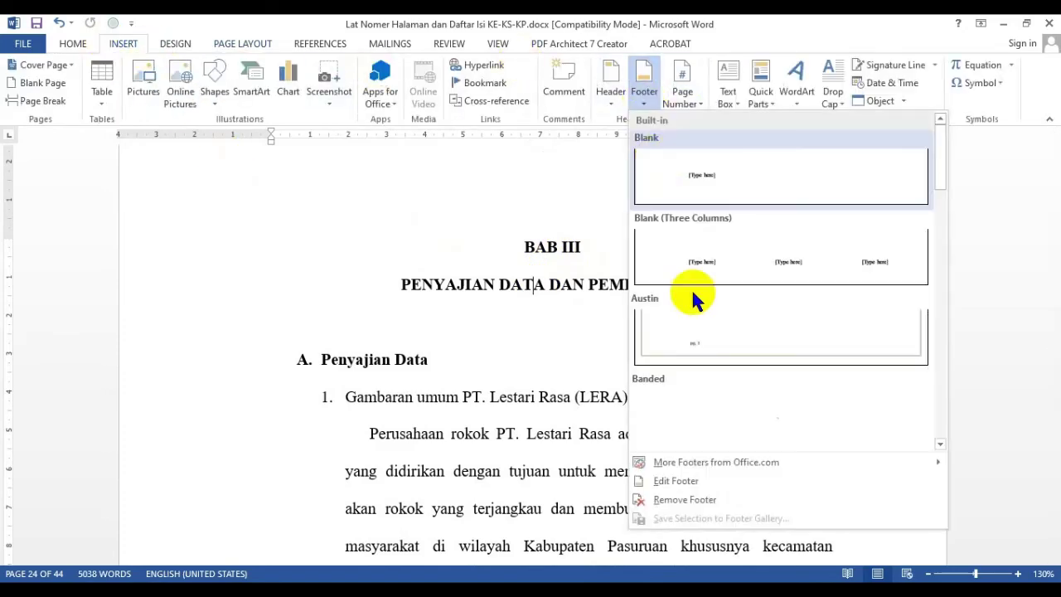
{"action": "left_click", "coordinate": [687, 480]}
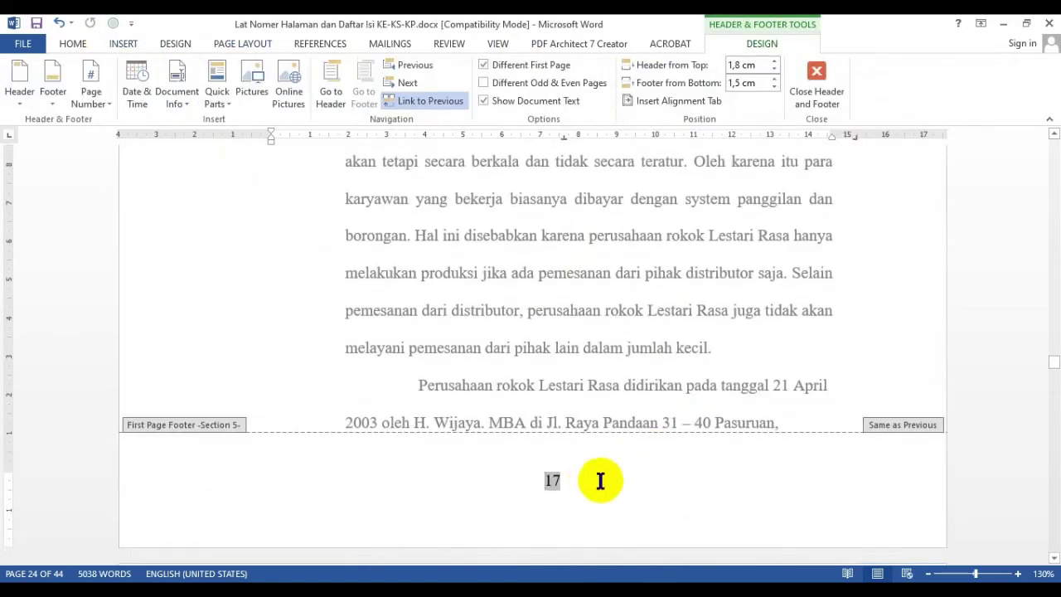
{"action": "double_click", "coordinate": [559, 481]}
{"action": "left_click", "coordinate": [93, 103]}
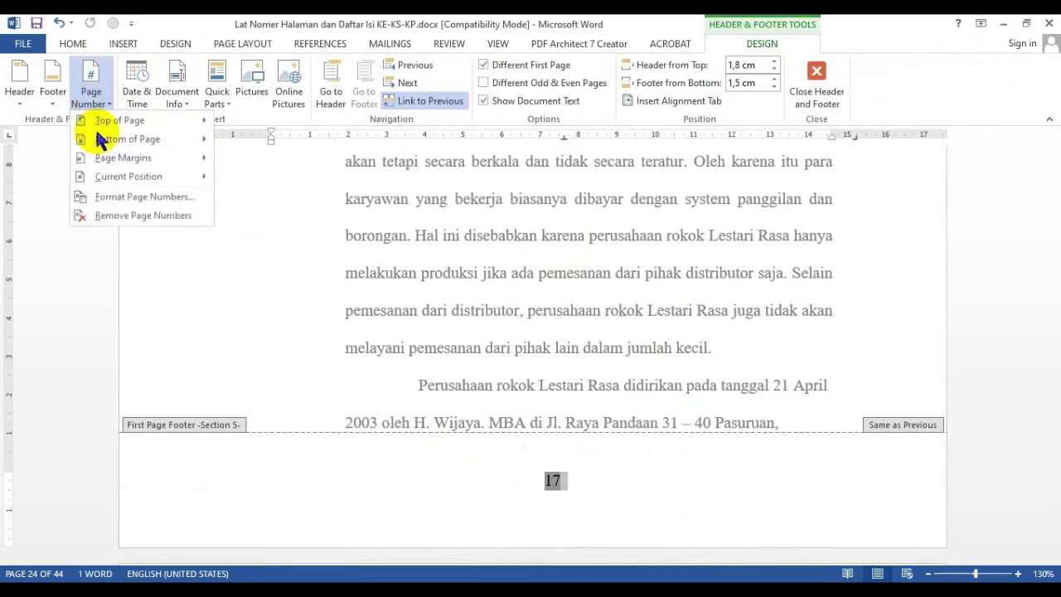
{"action": "left_click", "coordinate": [137, 199]}
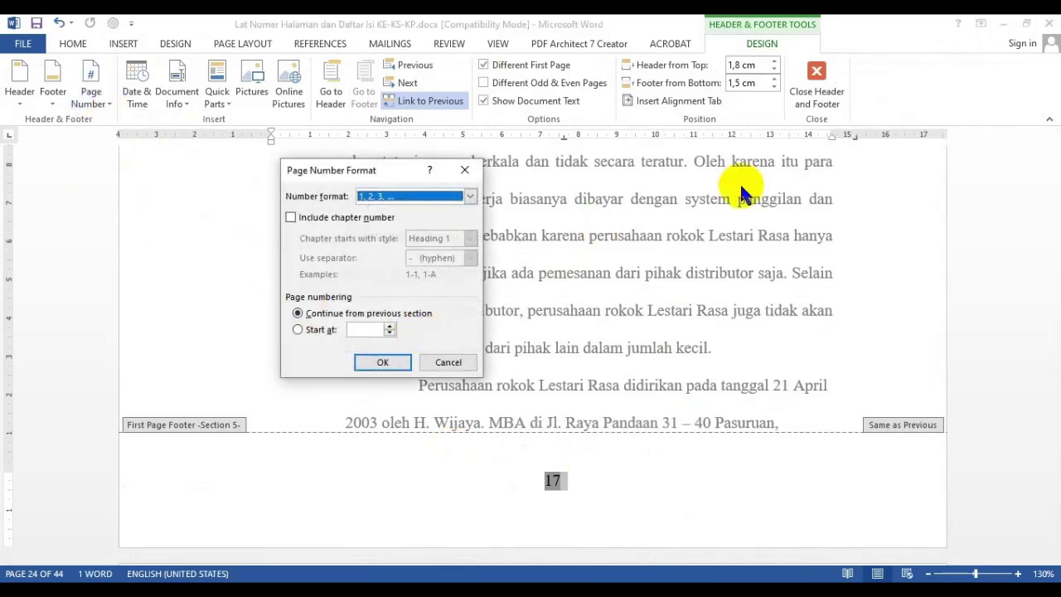
{"action": "left_click", "coordinate": [450, 362]}
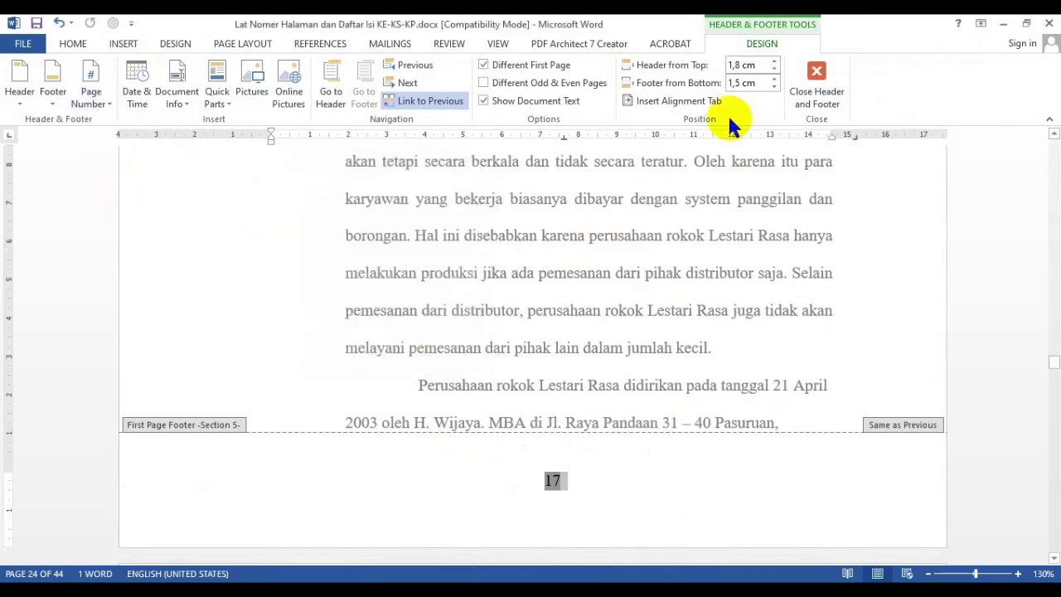
{"action": "left_click", "coordinate": [811, 94]}
Examine the page numbers from the second page of BAB III through to the DAFTAR PUSTAKA page
{"action": "scroll", "coordinate": [568, 296], "scroll_direction": "down", "scroll_amount": 10}
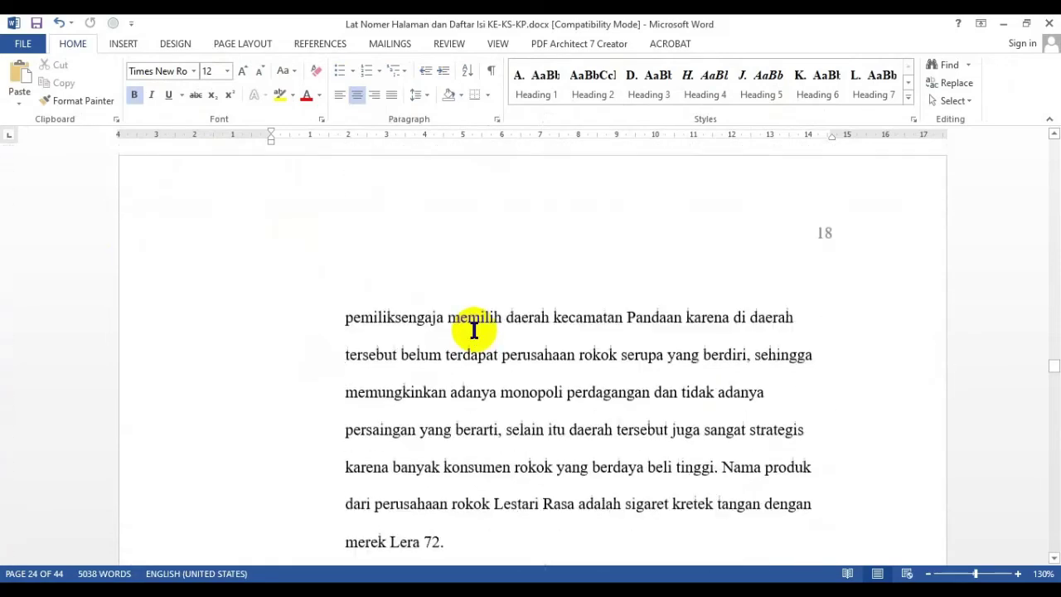
{"action": "scroll", "coordinate": [473, 330], "scroll_direction": "down", "scroll_amount": 15}
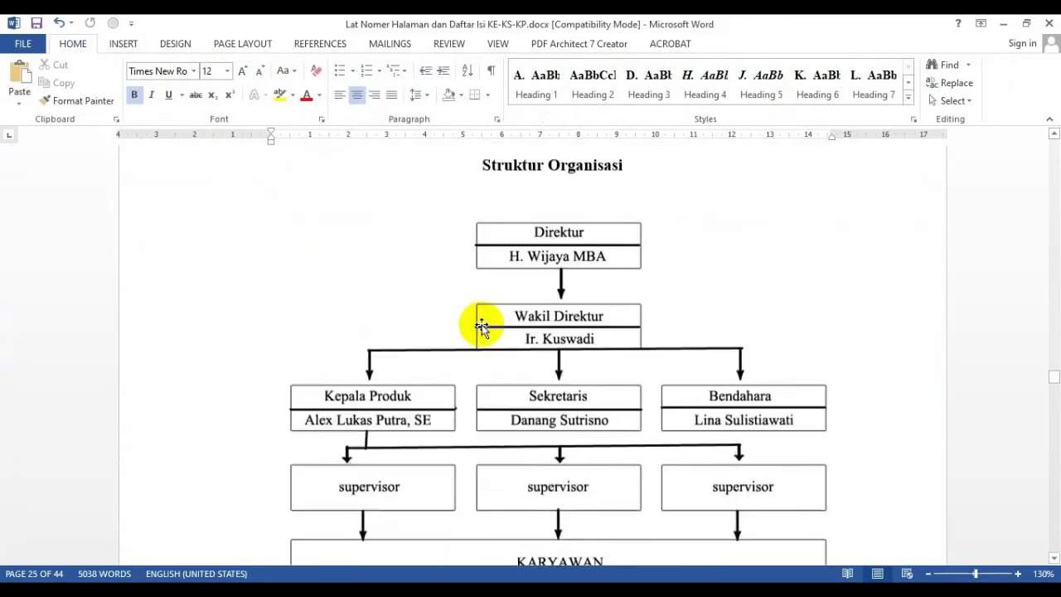
{"action": "scroll", "coordinate": [482, 326], "scroll_direction": "down", "scroll_amount": 15}
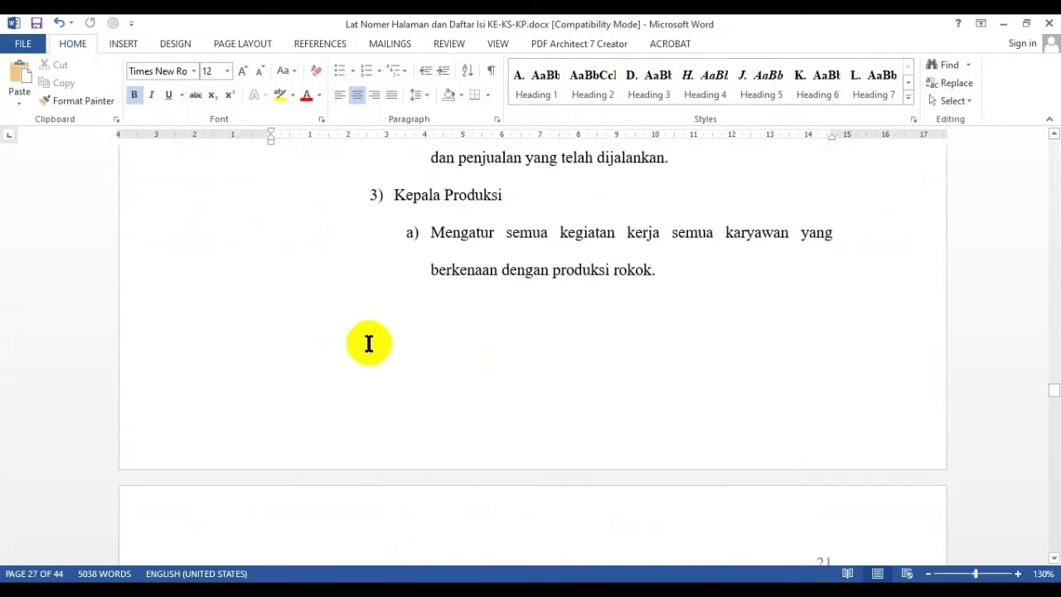
{"action": "scroll", "coordinate": [369, 343], "scroll_direction": "down", "scroll_amount": 15}
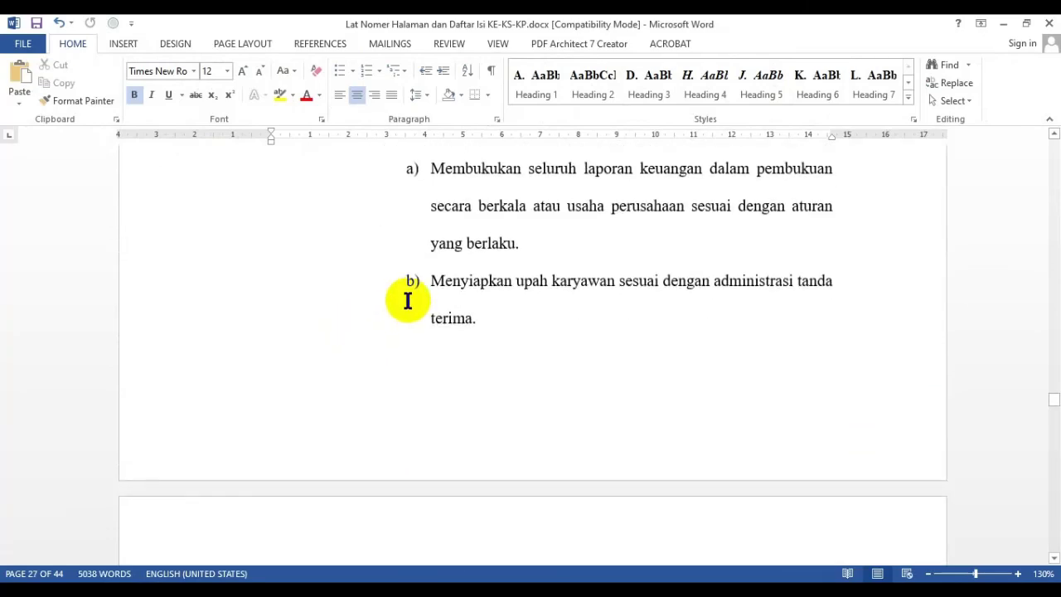
{"action": "scroll", "coordinate": [408, 301], "scroll_direction": "down", "scroll_amount": 15}
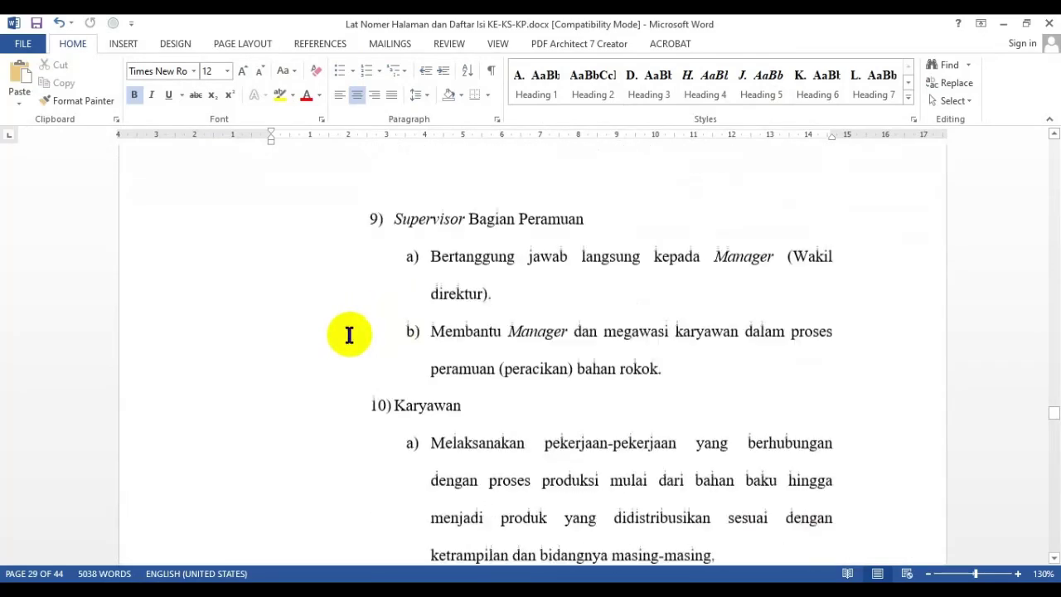
{"action": "scroll", "coordinate": [349, 334], "scroll_direction": "down", "scroll_amount": 20}
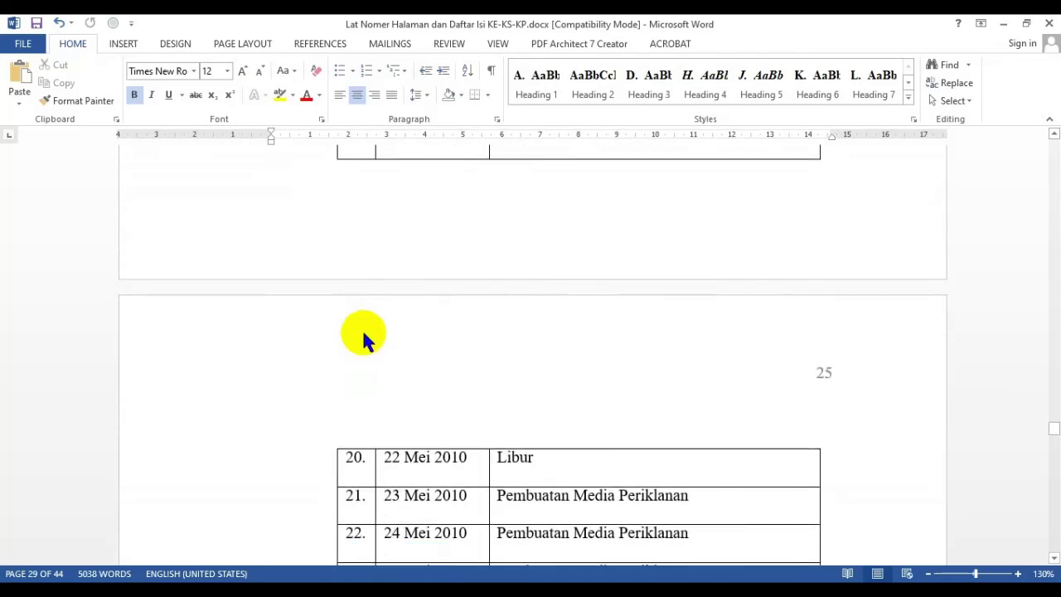
{"action": "scroll", "coordinate": [362, 335], "scroll_direction": "down", "scroll_amount": 20}
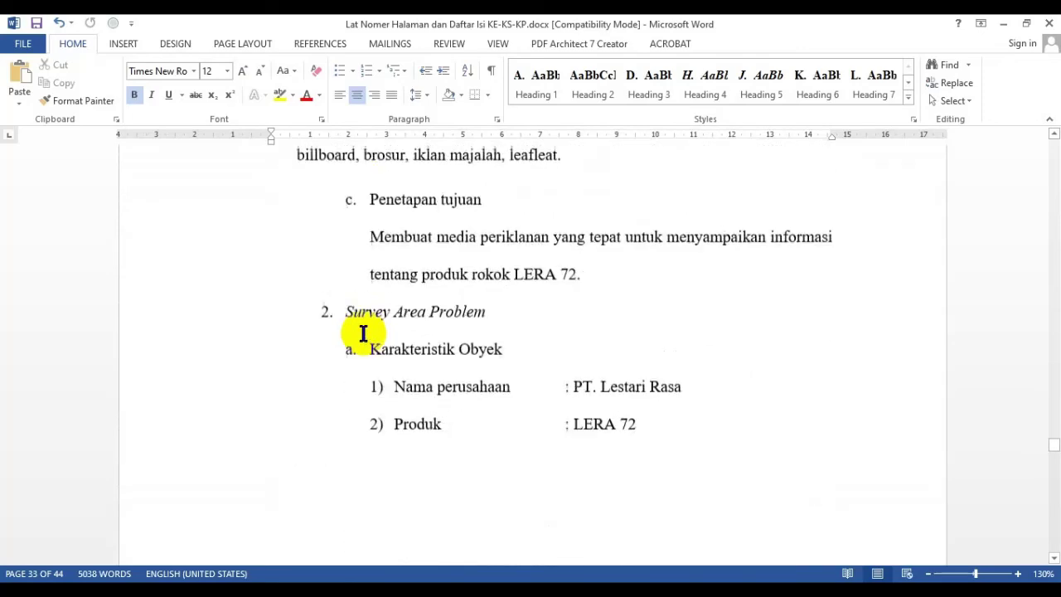
{"action": "scroll", "coordinate": [363, 334], "scroll_direction": "down", "scroll_amount": 20}
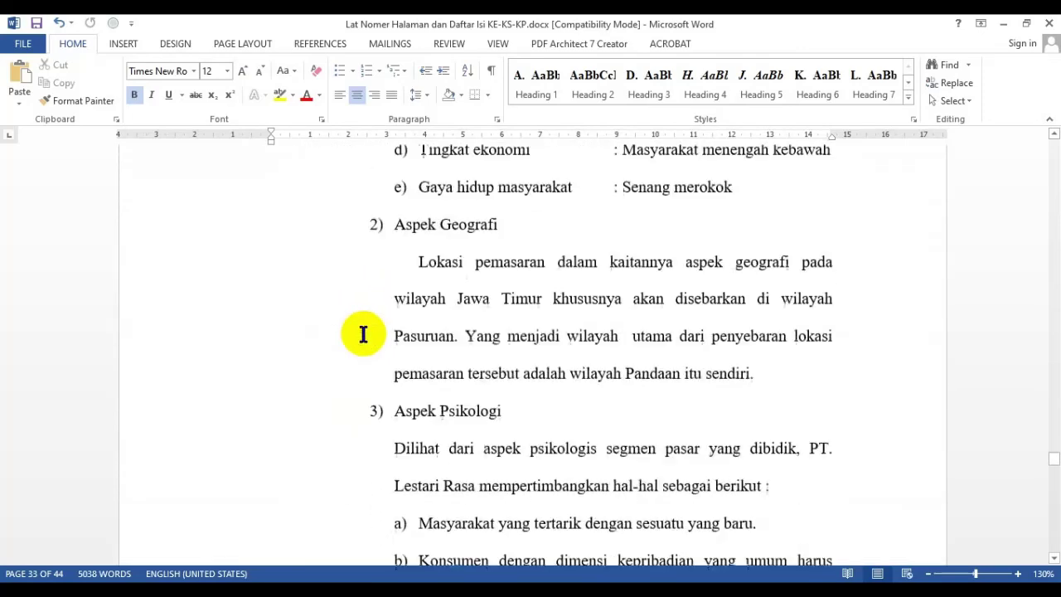
{"action": "scroll", "coordinate": [363, 334], "scroll_direction": "down", "scroll_amount": 20}
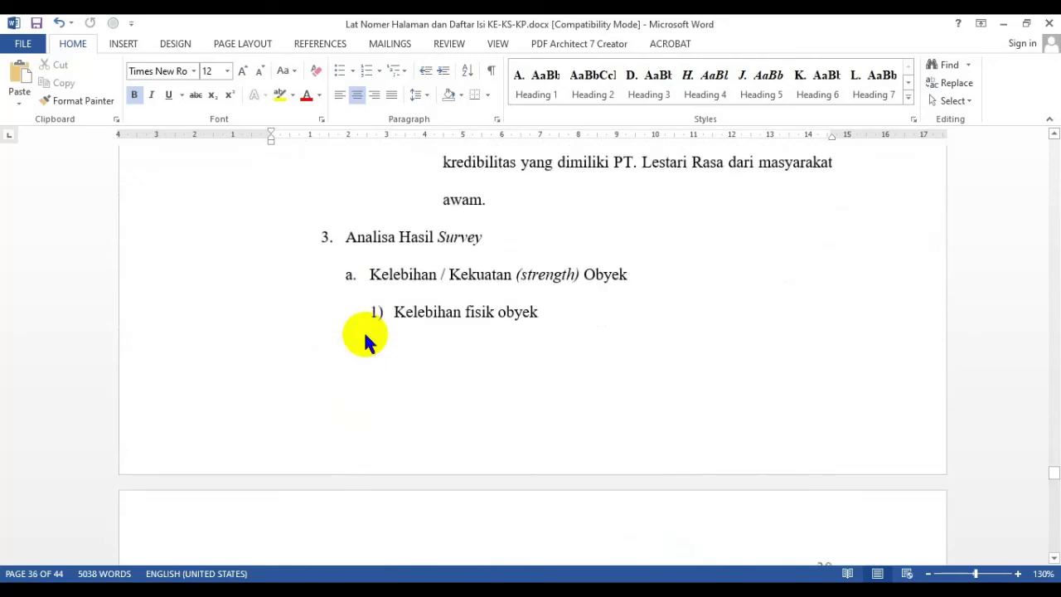
{"action": "scroll", "coordinate": [365, 336], "scroll_direction": "down", "scroll_amount": 20}
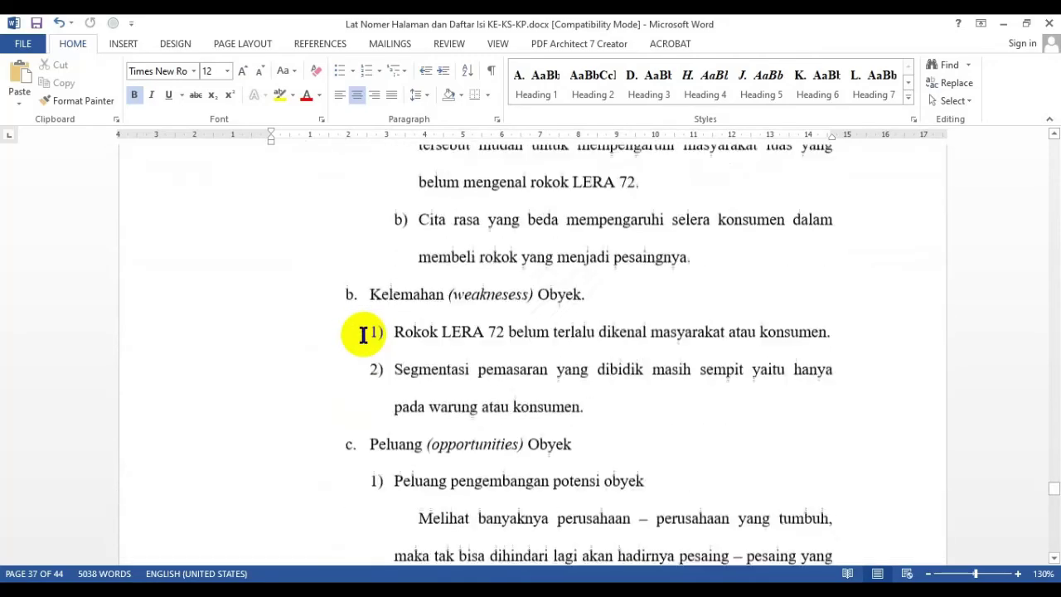
{"action": "scroll", "coordinate": [362, 334], "scroll_direction": "down", "scroll_amount": 20}
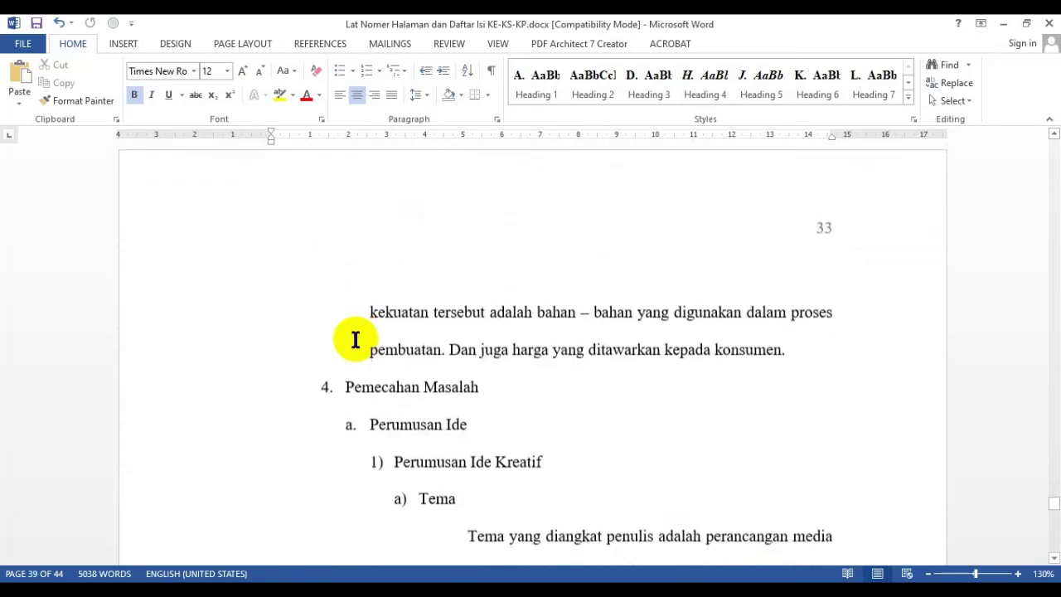
{"action": "scroll", "coordinate": [355, 340], "scroll_direction": "down", "scroll_amount": 20}
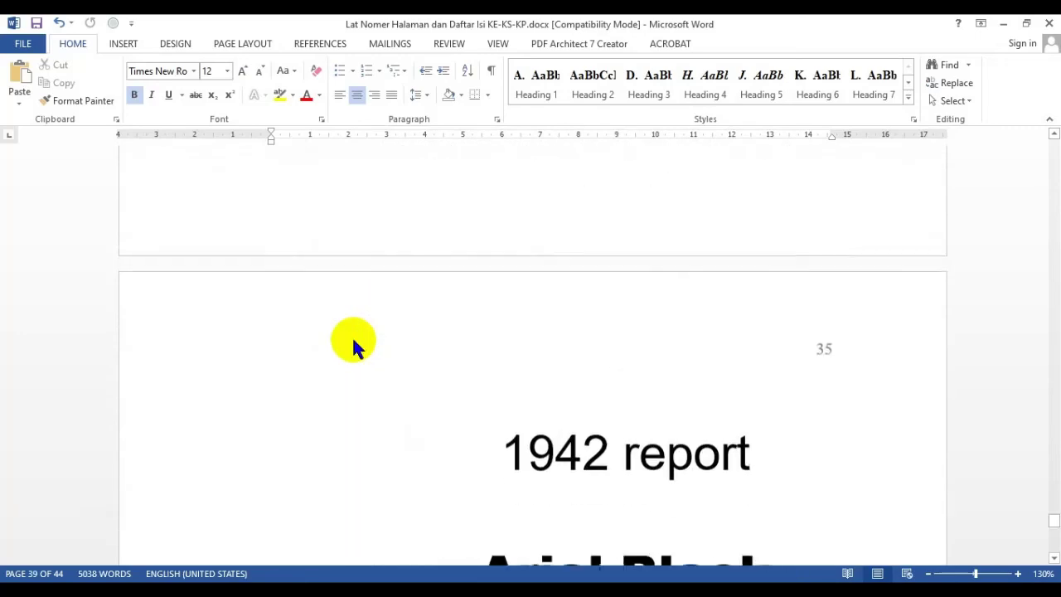
{"action": "scroll", "coordinate": [353, 340], "scroll_direction": "down", "scroll_amount": 20}
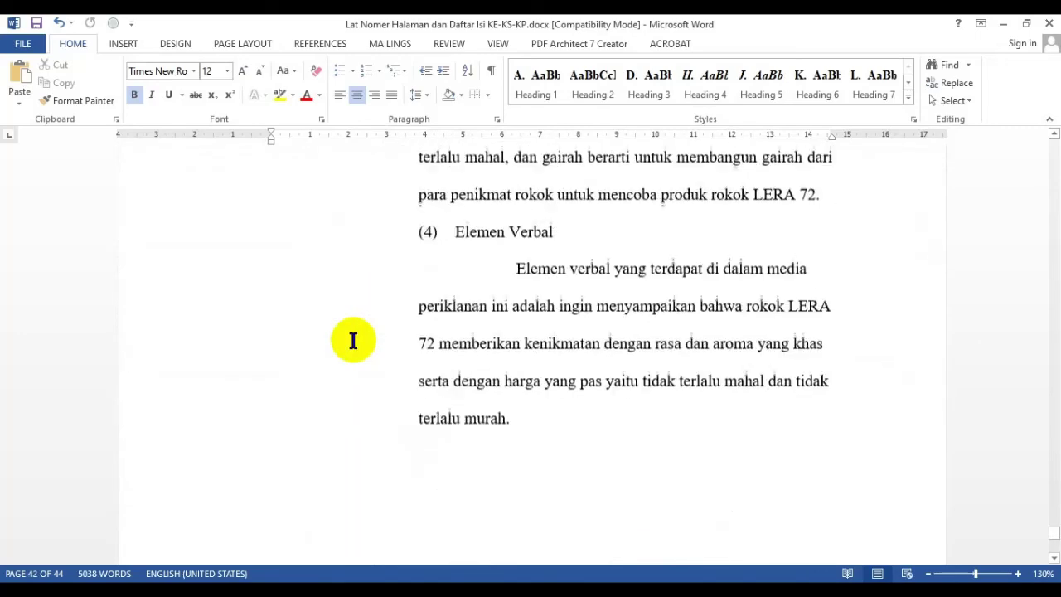
{"action": "scroll", "coordinate": [353, 340], "scroll_direction": "down", "scroll_amount": 10}
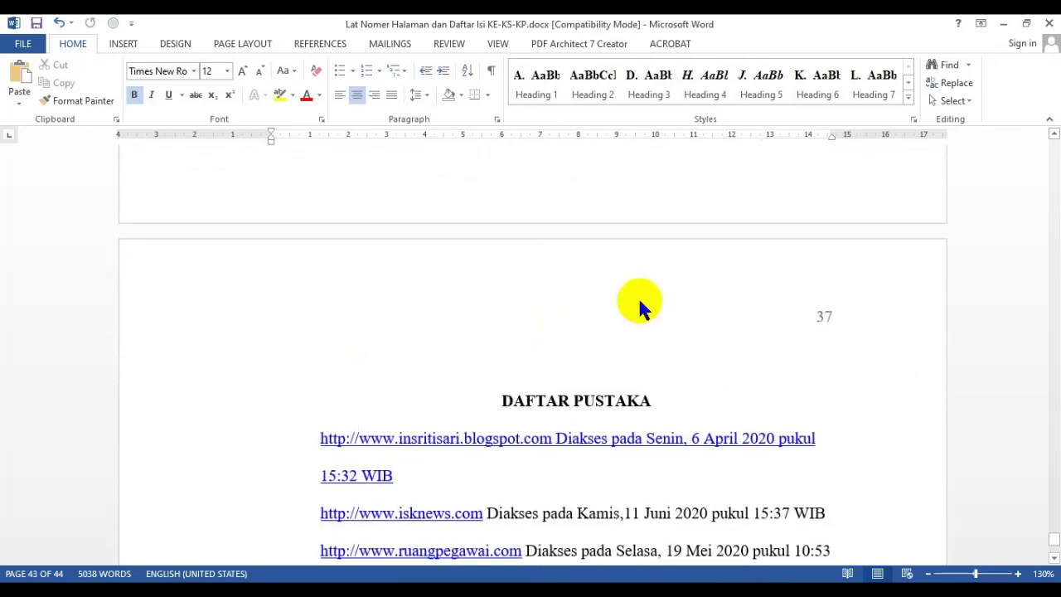
{"action": "scroll", "coordinate": [464, 360], "scroll_direction": "down", "scroll_amount": 10}
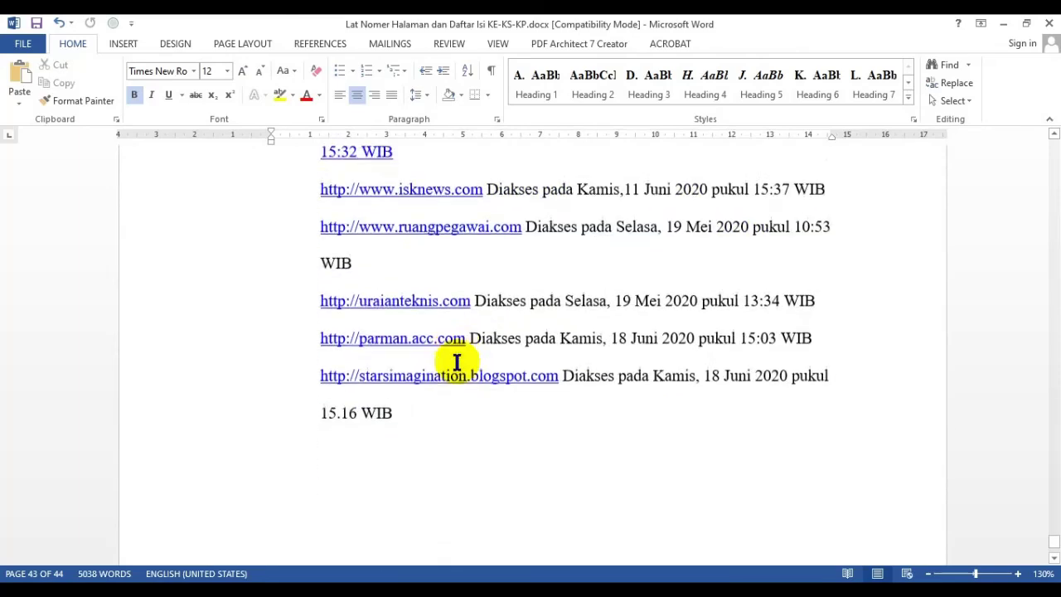
{"action": "scroll", "coordinate": [458, 363], "scroll_direction": "up", "scroll_amount": 15}
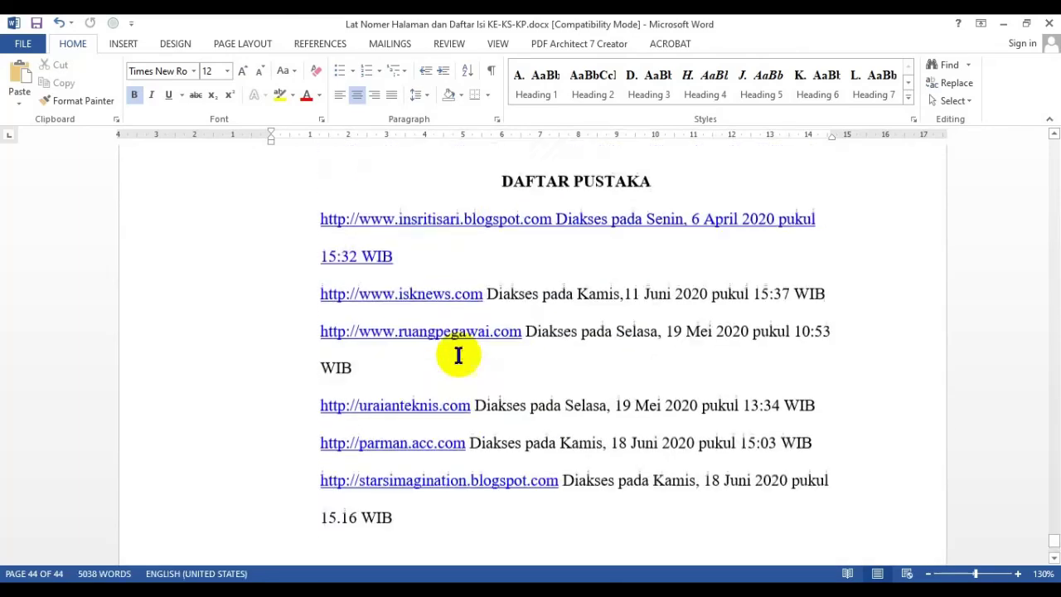
{"action": "scroll", "coordinate": [525, 331], "scroll_direction": "down", "scroll_amount": 2}
Insert a Next Page section break in the empty paragraph after "terlalu murah." and remove the blank space before the DAFTAR PUSTAKA heading
{"action": "left_click", "coordinate": [629, 424]}
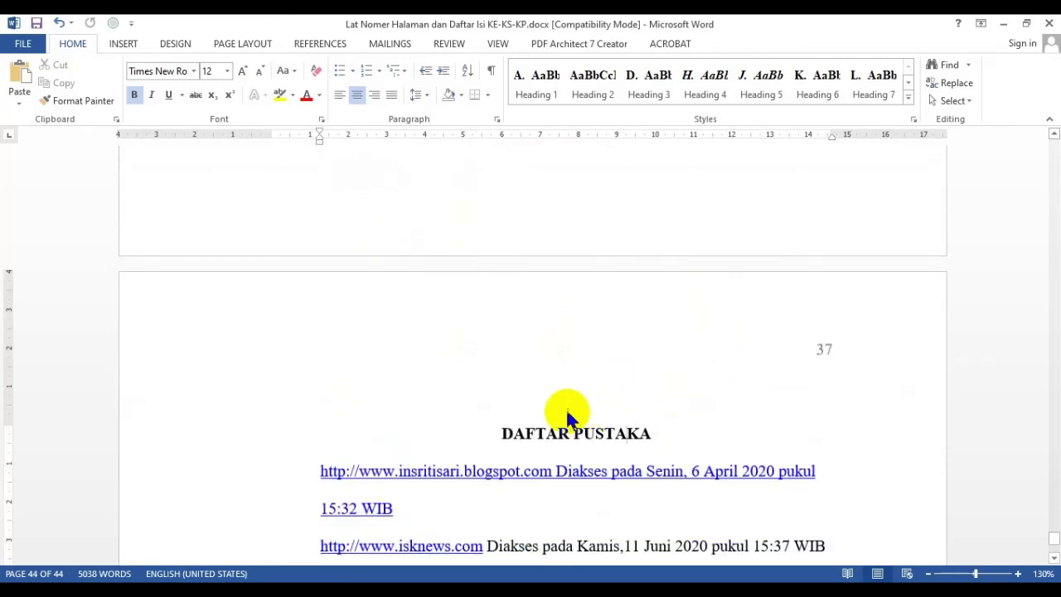
{"action": "scroll", "coordinate": [520, 332], "scroll_direction": "up", "scroll_amount": 6}
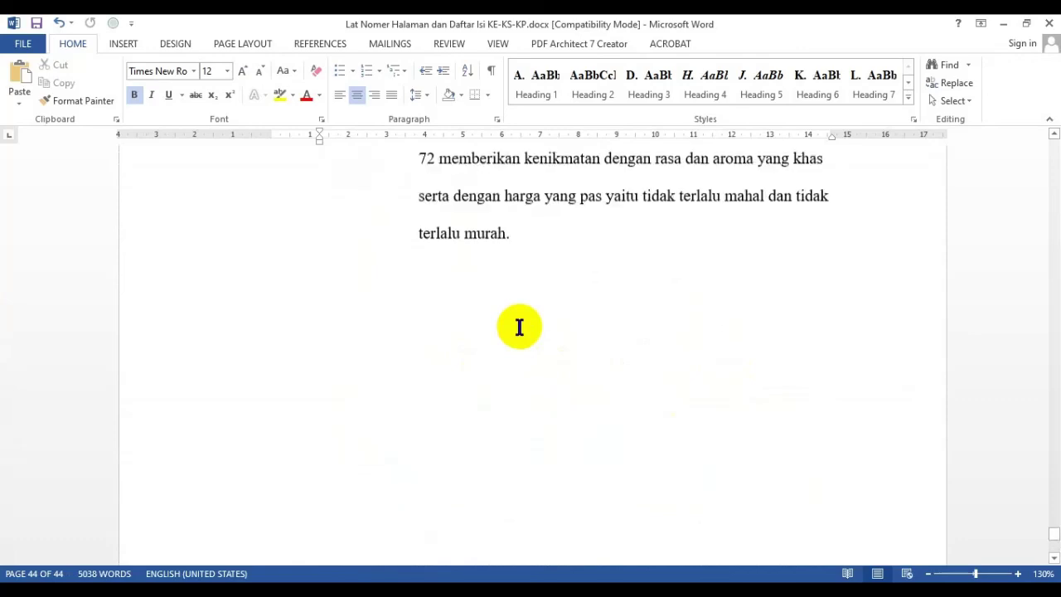
{"action": "left_click", "coordinate": [442, 289]}
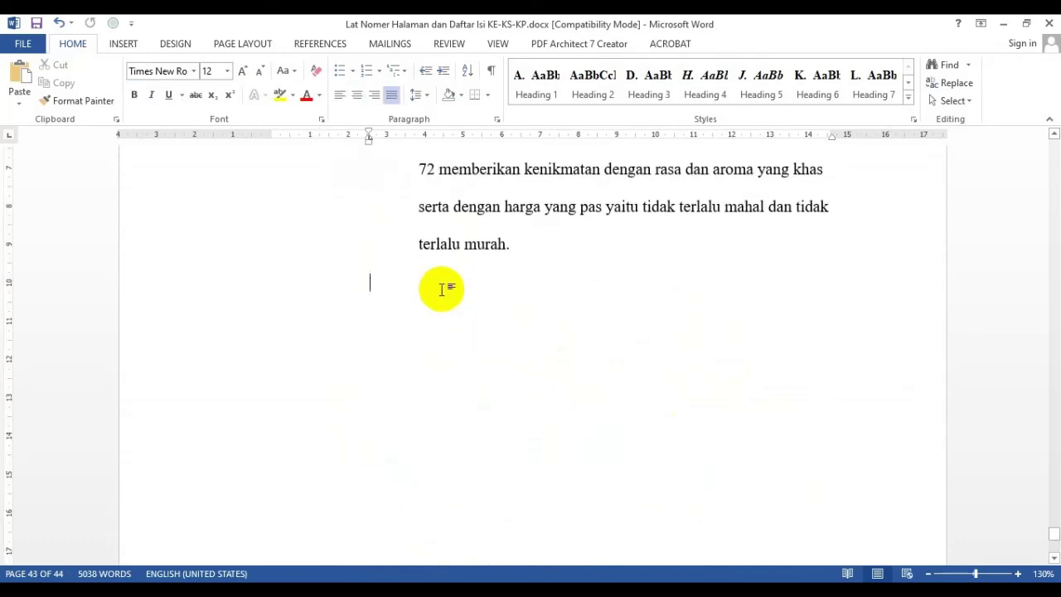
{"action": "left_click", "coordinate": [229, 46]}
{"action": "left_click", "coordinate": [191, 64]}
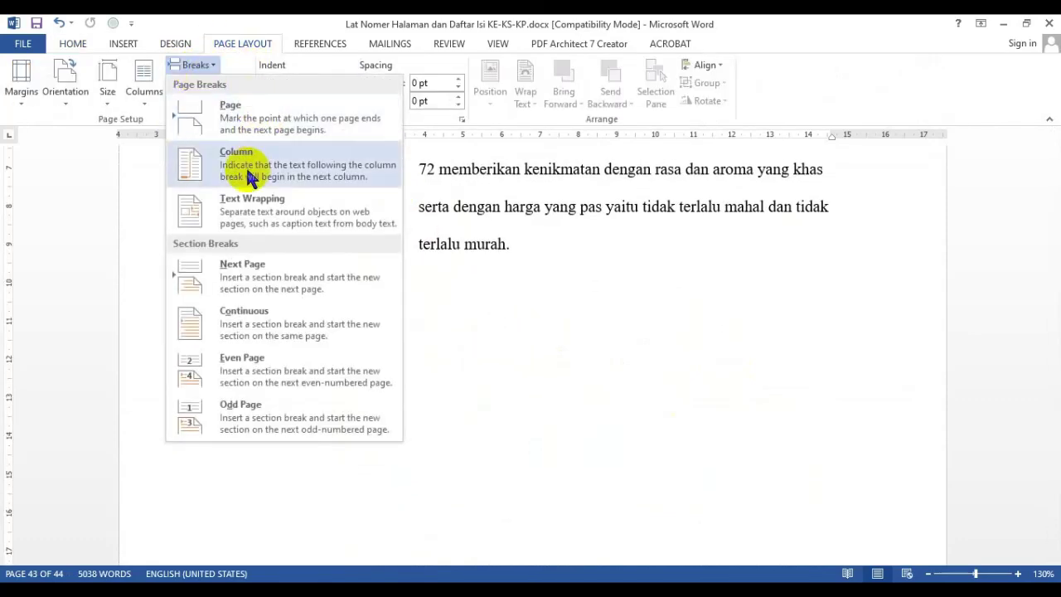
{"action": "left_click", "coordinate": [249, 286]}
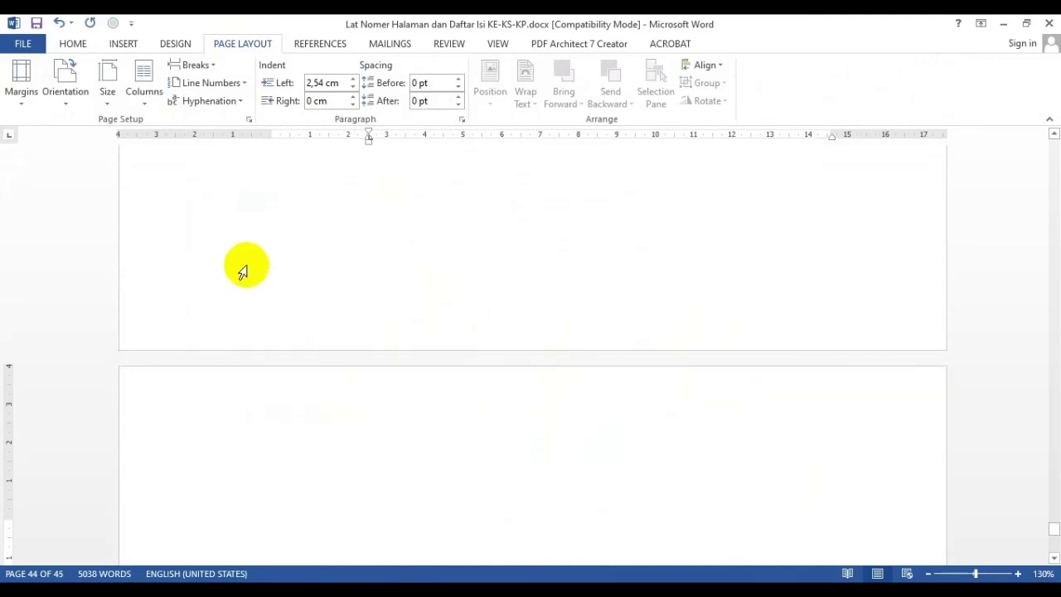
{"action": "key", "text": "Delete"}
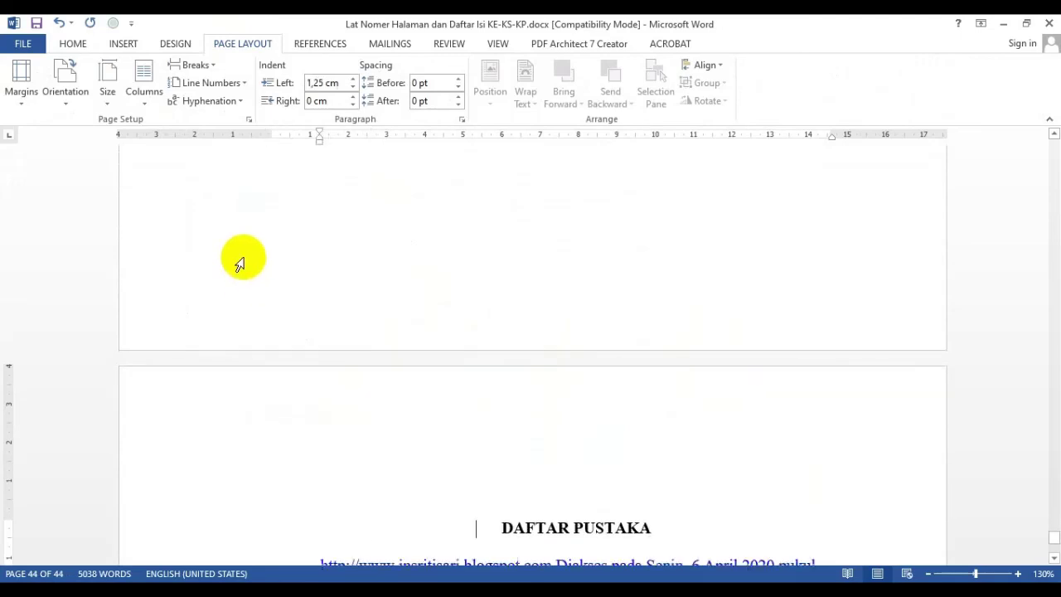
Unlink the DAFTAR PUSTAKA page's first-page footer from the previous section, delete its page number and close the footer
{"action": "scroll", "coordinate": [572, 357], "scroll_direction": "down", "scroll_amount": 15}
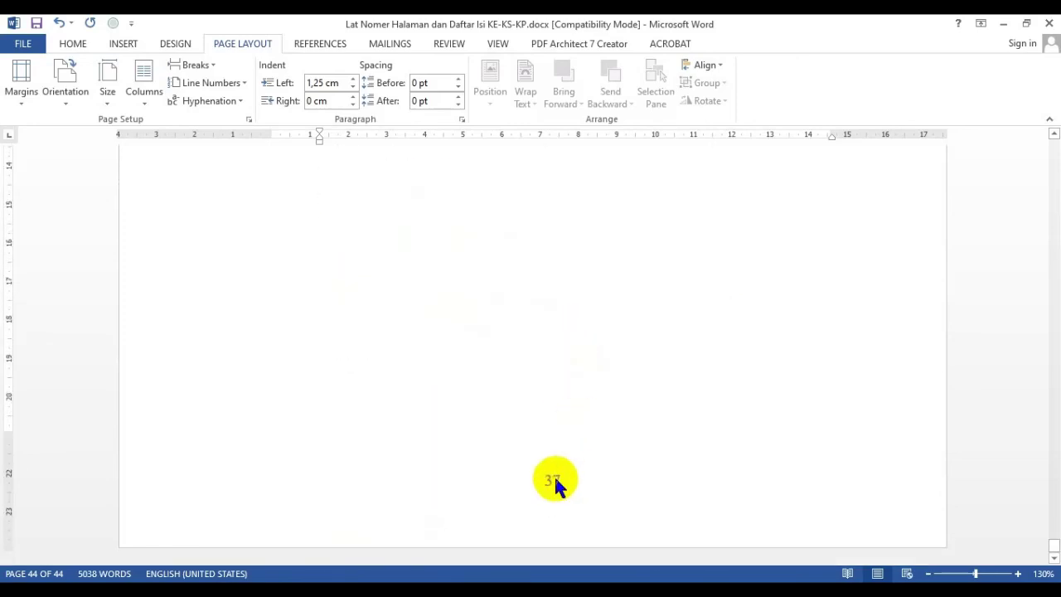
{"action": "scroll", "coordinate": [553, 473], "scroll_direction": "up", "scroll_amount": 10}
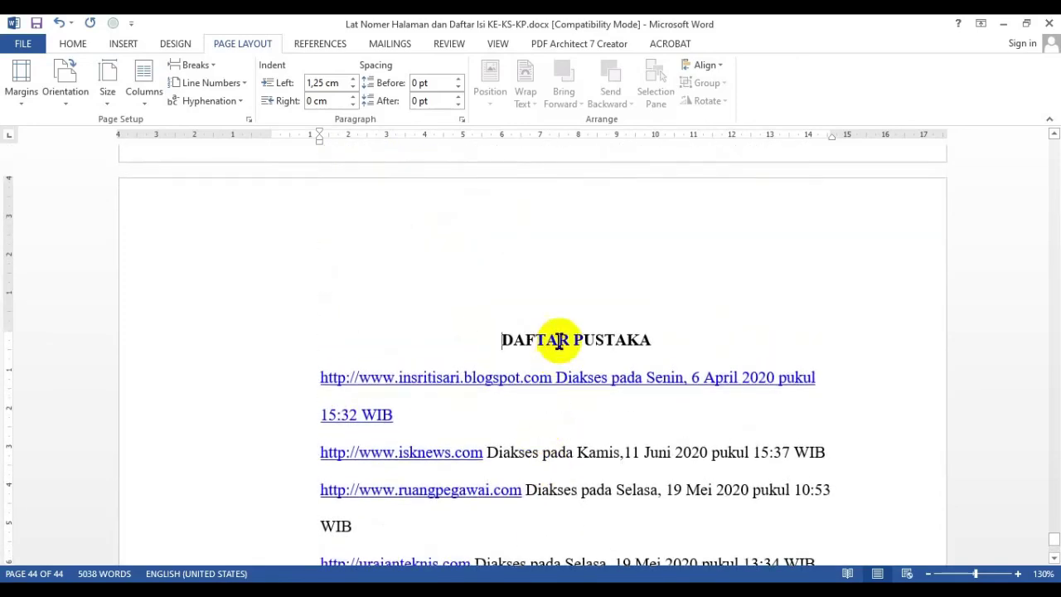
{"action": "left_click", "coordinate": [120, 44]}
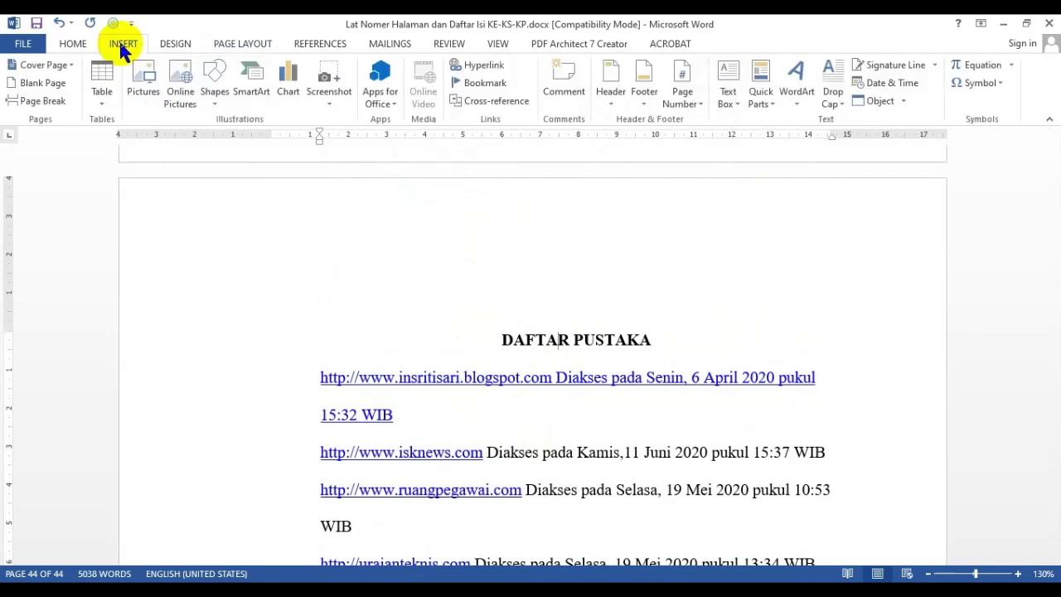
{"action": "left_click", "coordinate": [643, 93]}
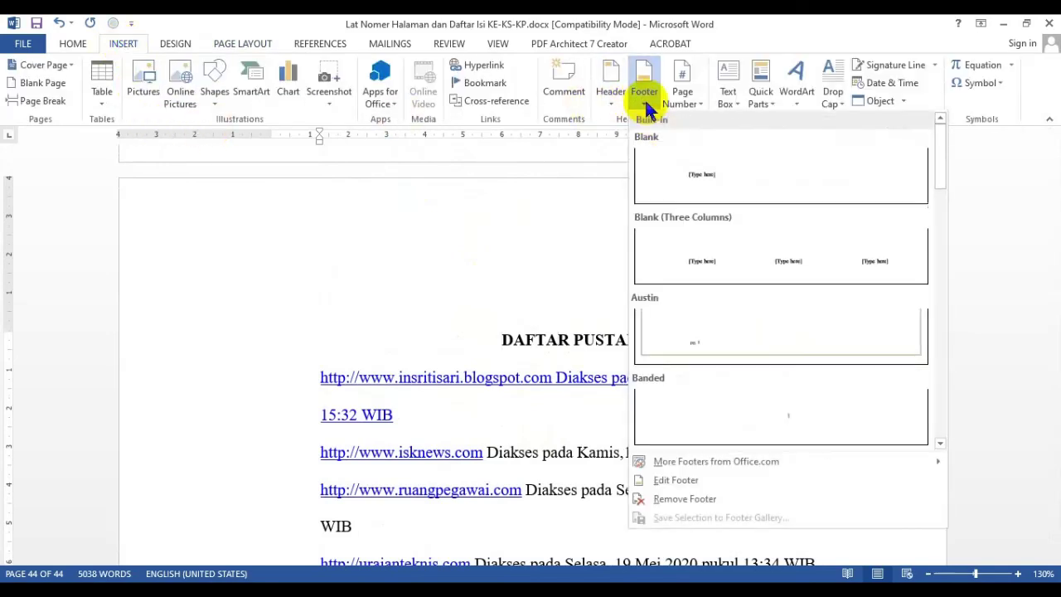
{"action": "left_click", "coordinate": [673, 482]}
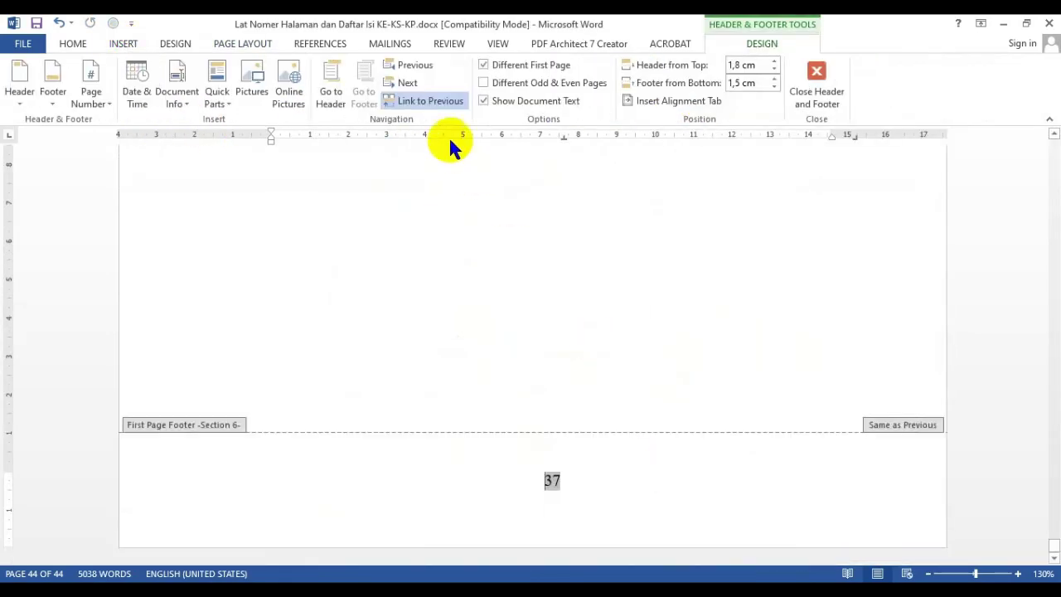
{"action": "left_click", "coordinate": [432, 103]}
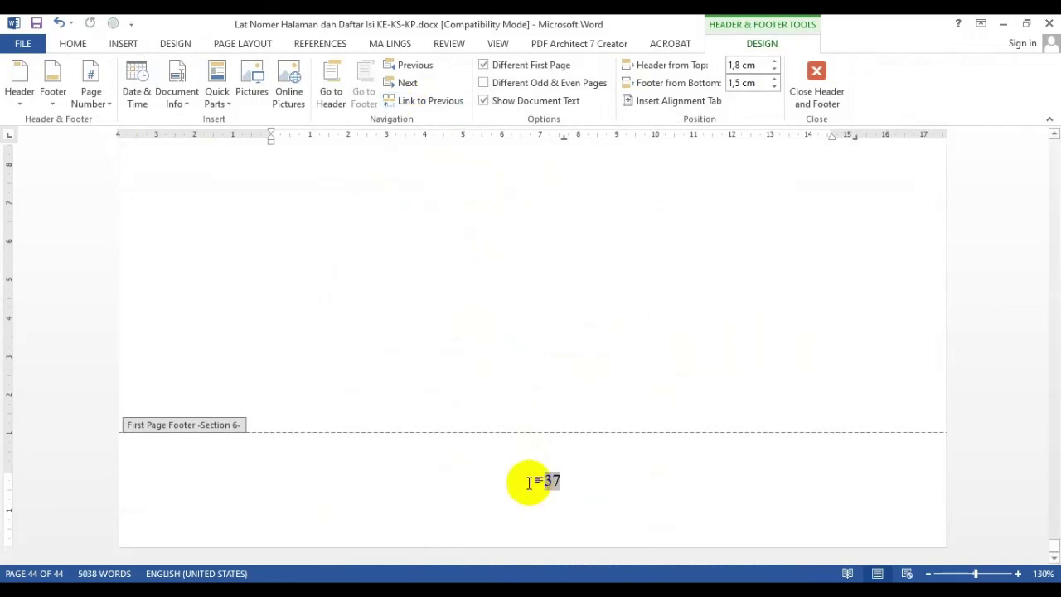
{"action": "key", "text": "Delete"}
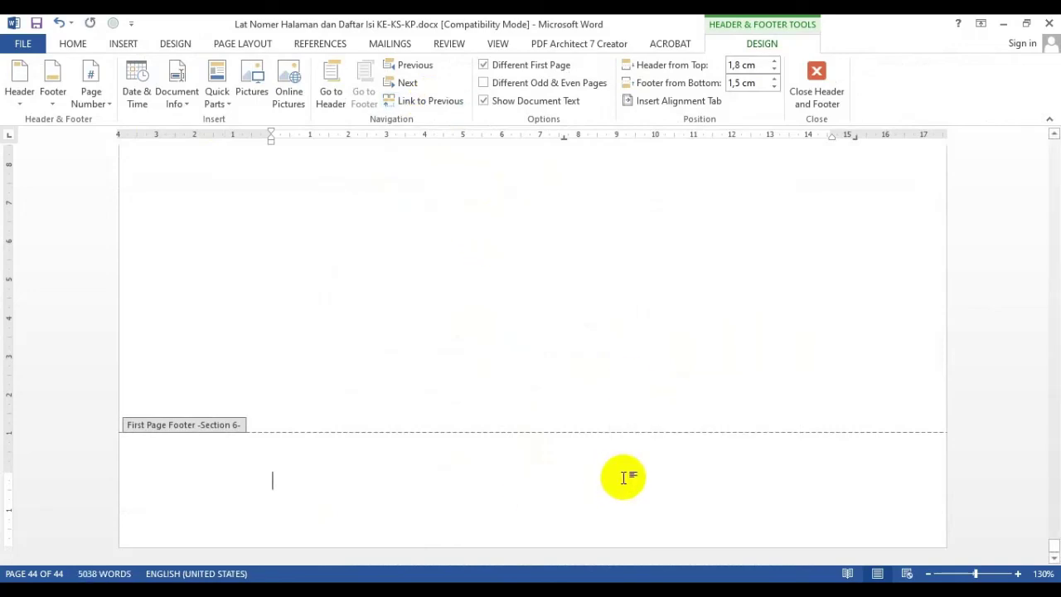
{"action": "left_click", "coordinate": [816, 82]}
Check the page numbering on the DAFTAR PUSTAKA page and the page before it, and return to the start of the document
{"action": "scroll", "coordinate": [537, 475], "scroll_direction": "down", "scroll_amount": 5}
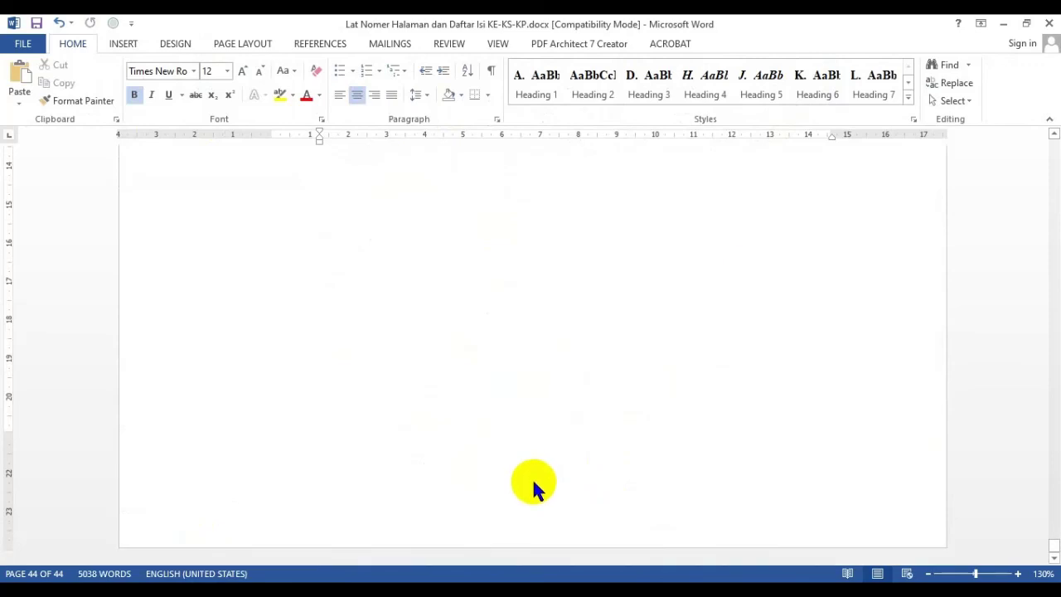
{"action": "scroll", "coordinate": [531, 476], "scroll_direction": "up", "scroll_amount": 5}
{"action": "scroll", "coordinate": [528, 476], "scroll_direction": "up", "scroll_amount": 5}
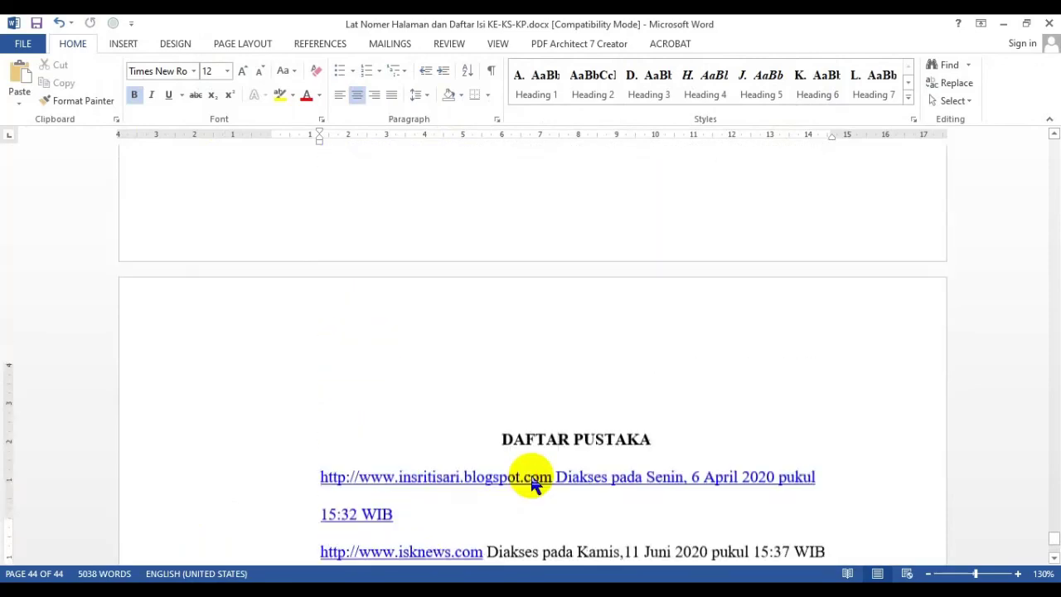
{"action": "scroll", "coordinate": [526, 476], "scroll_direction": "up", "scroll_amount": 4}
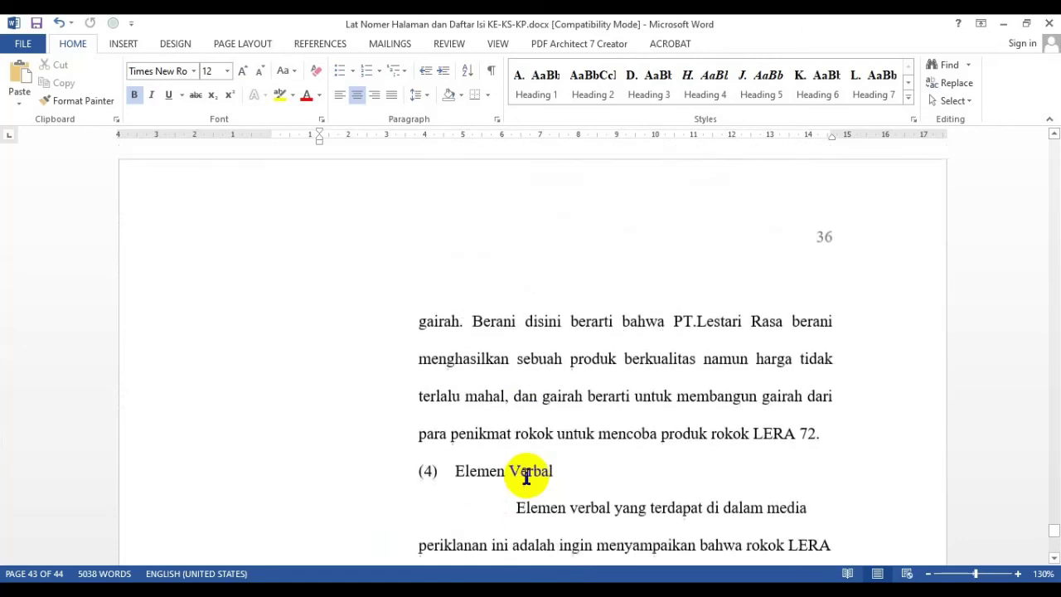
{"action": "scroll", "coordinate": [526, 473], "scroll_direction": "down", "scroll_amount": 2}
{"action": "scroll", "coordinate": [520, 470], "scroll_direction": "down", "scroll_amount": 8}
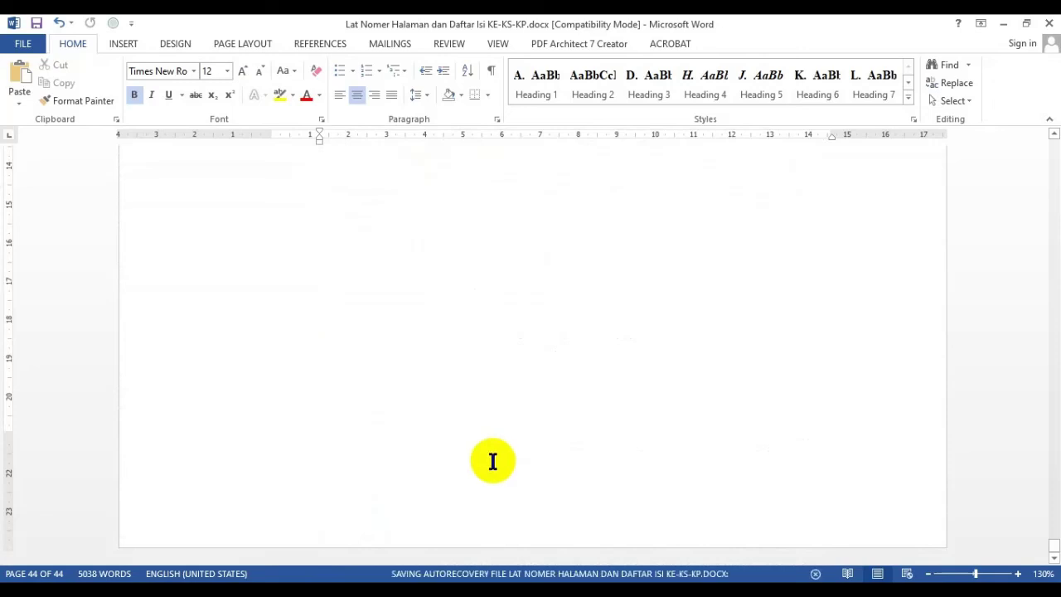
{"action": "key", "text": "ctrl+Home"}
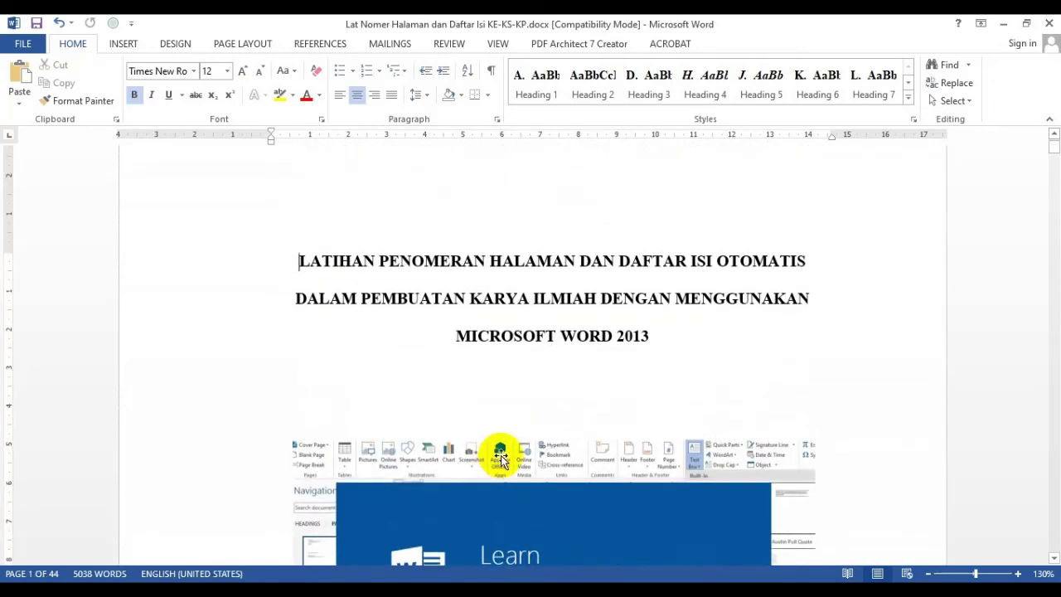